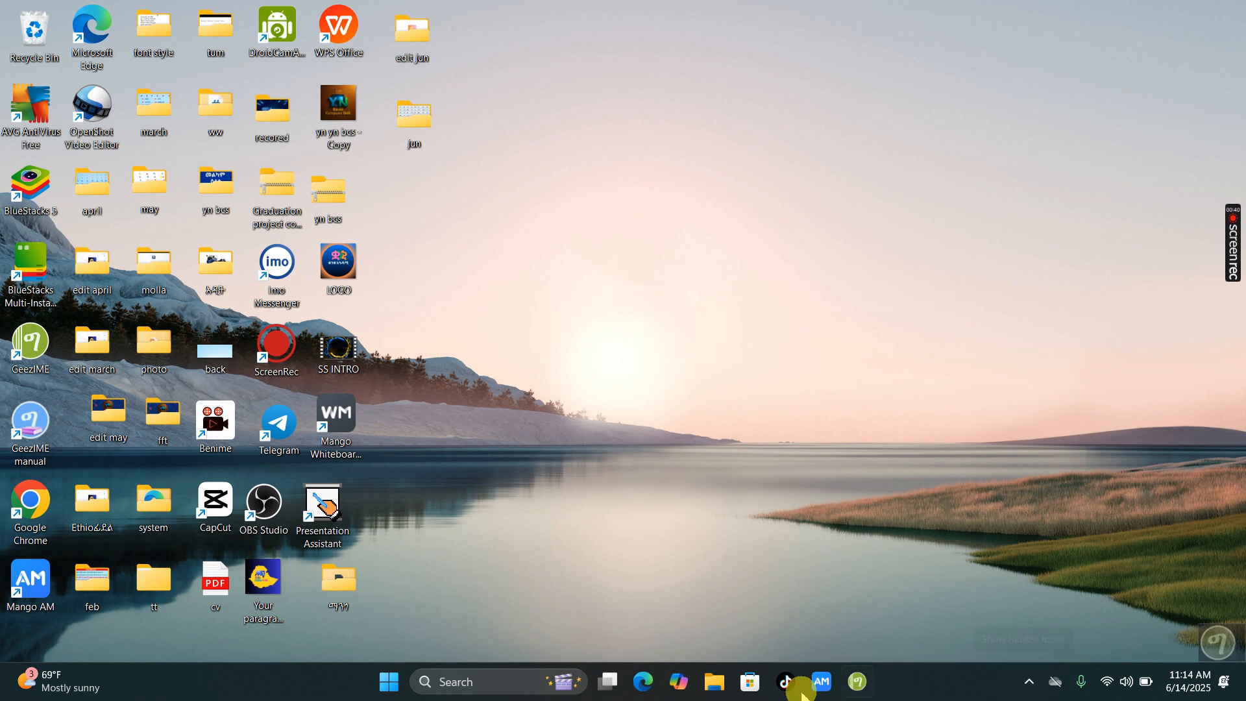
Open the Start menu three times, dismissing it back to the desktop each time.
{"action": "left_click", "coordinate": [398, 691]}
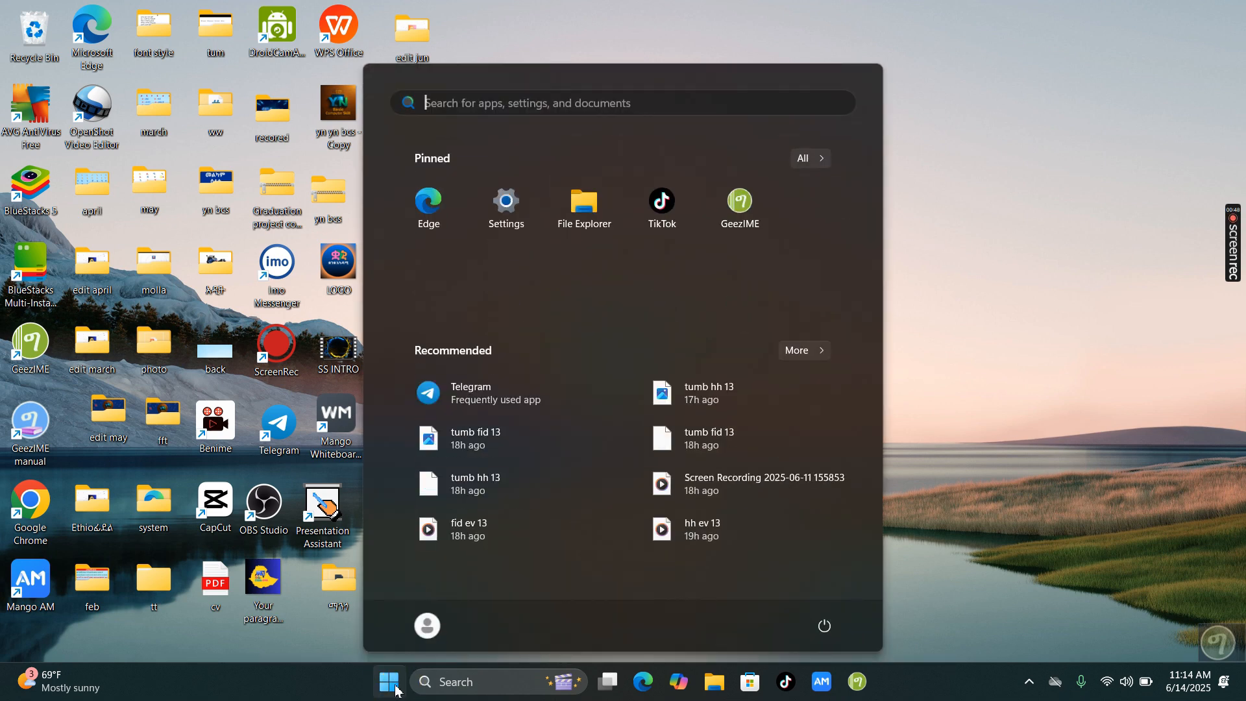
{"action": "left_click", "coordinate": [1006, 425]}
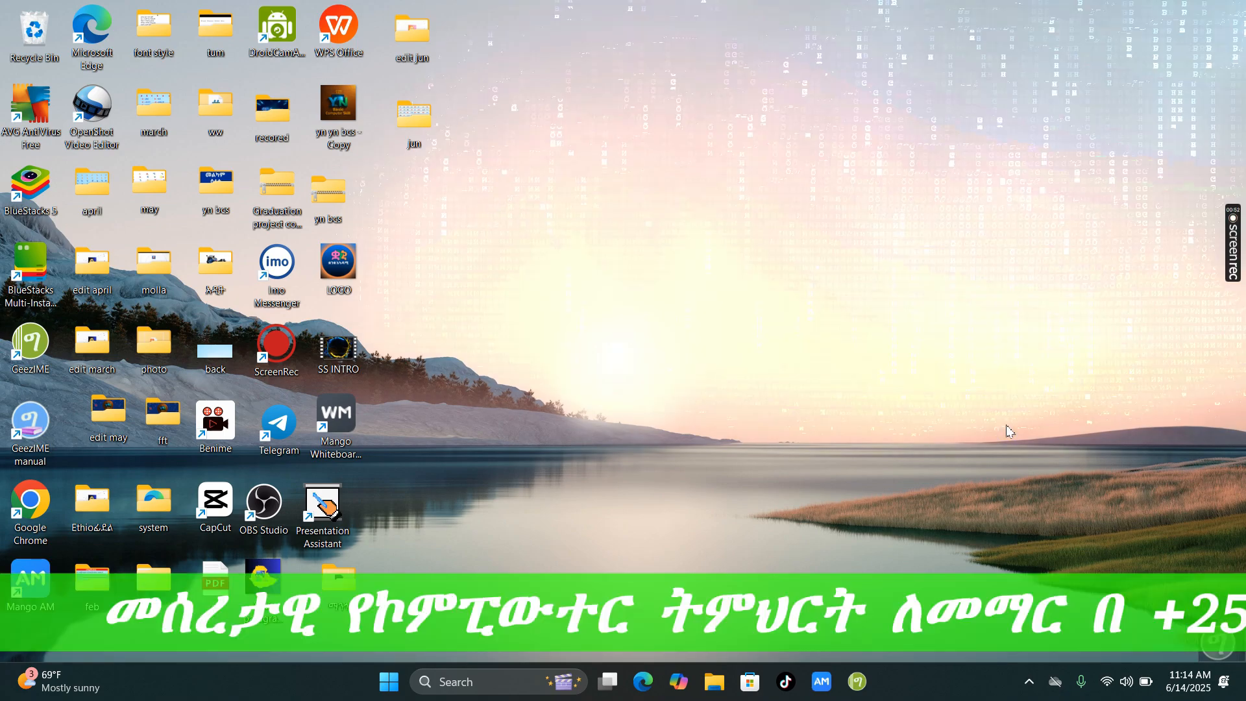
{"action": "key", "text": "super"}
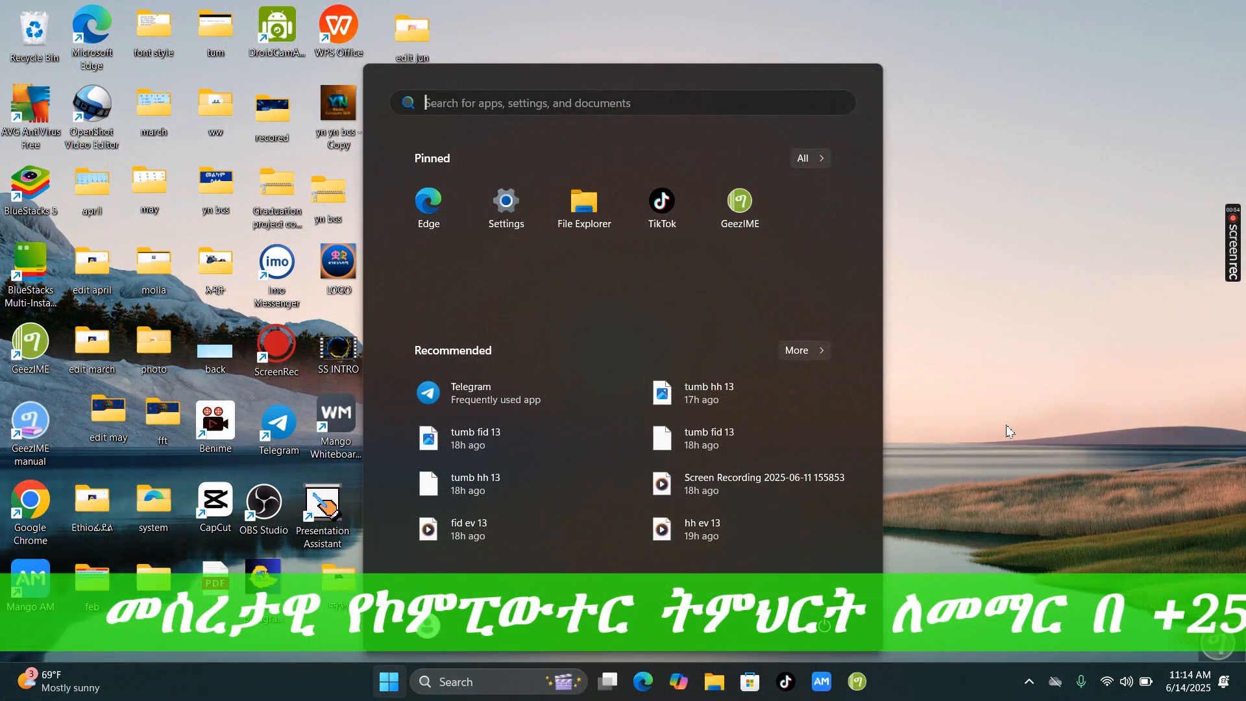
{"action": "left_click", "coordinate": [1172, 284]}
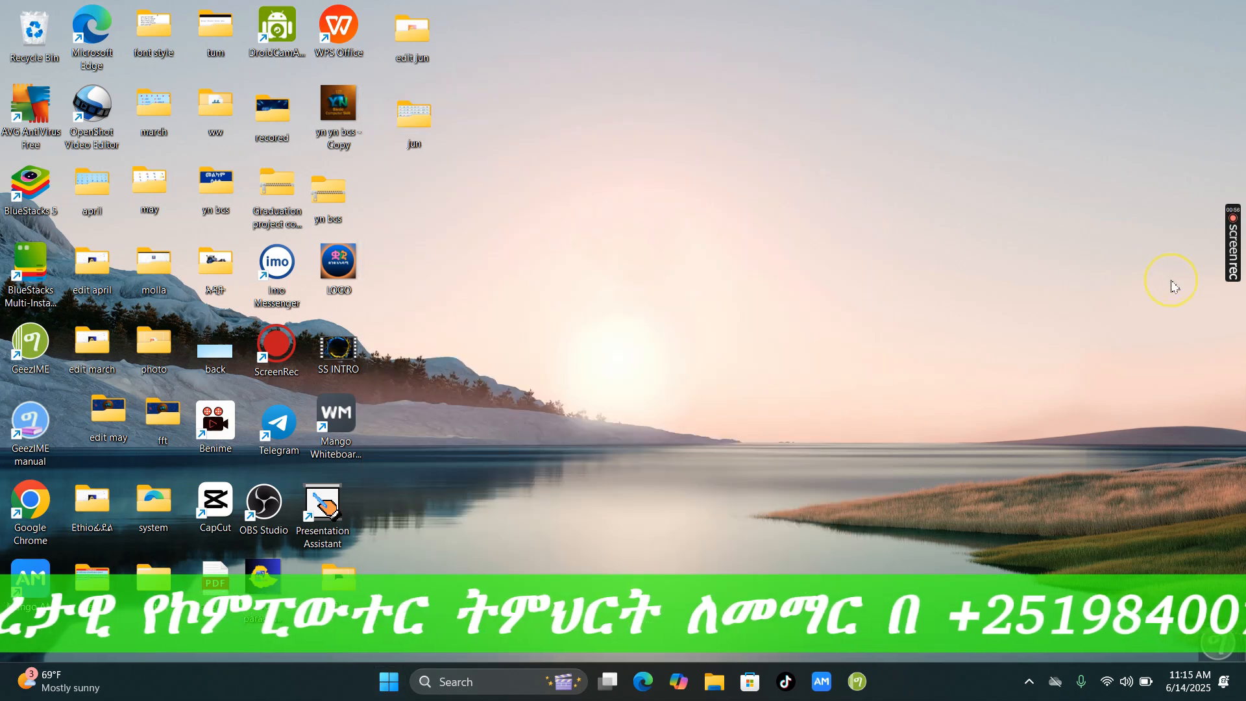
{"action": "key", "text": "super"}
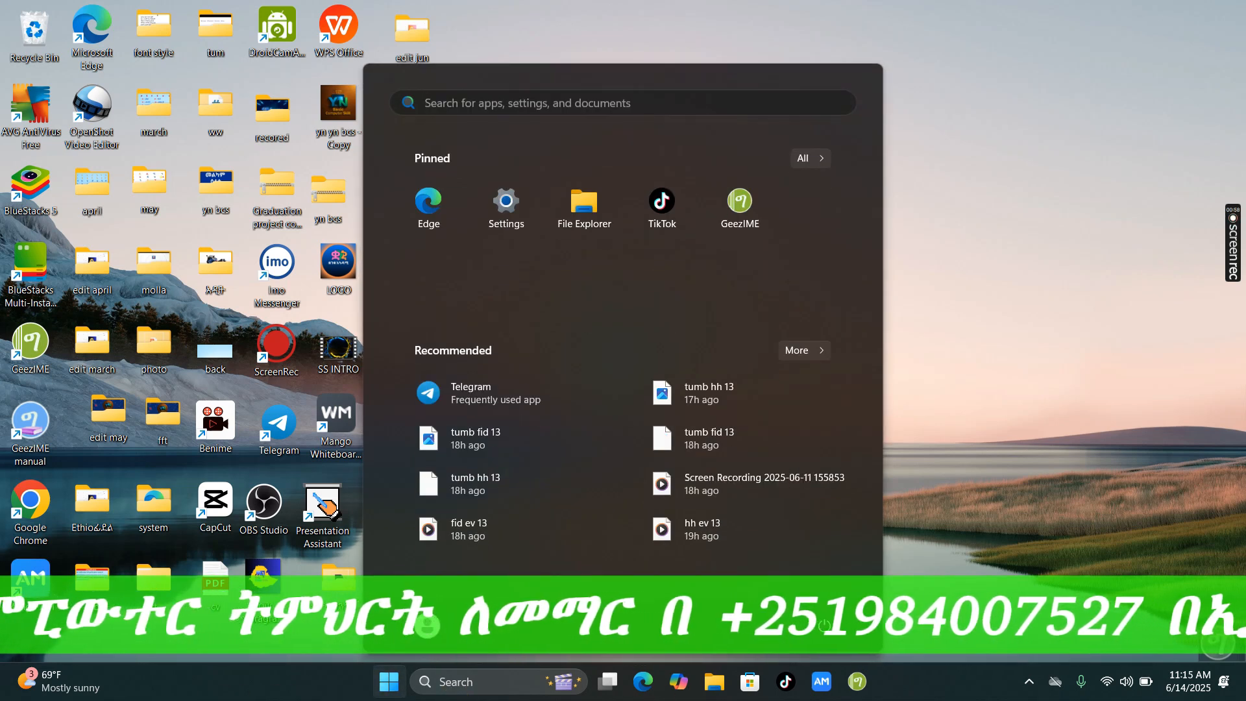
{"action": "left_click", "coordinate": [1112, 333]}
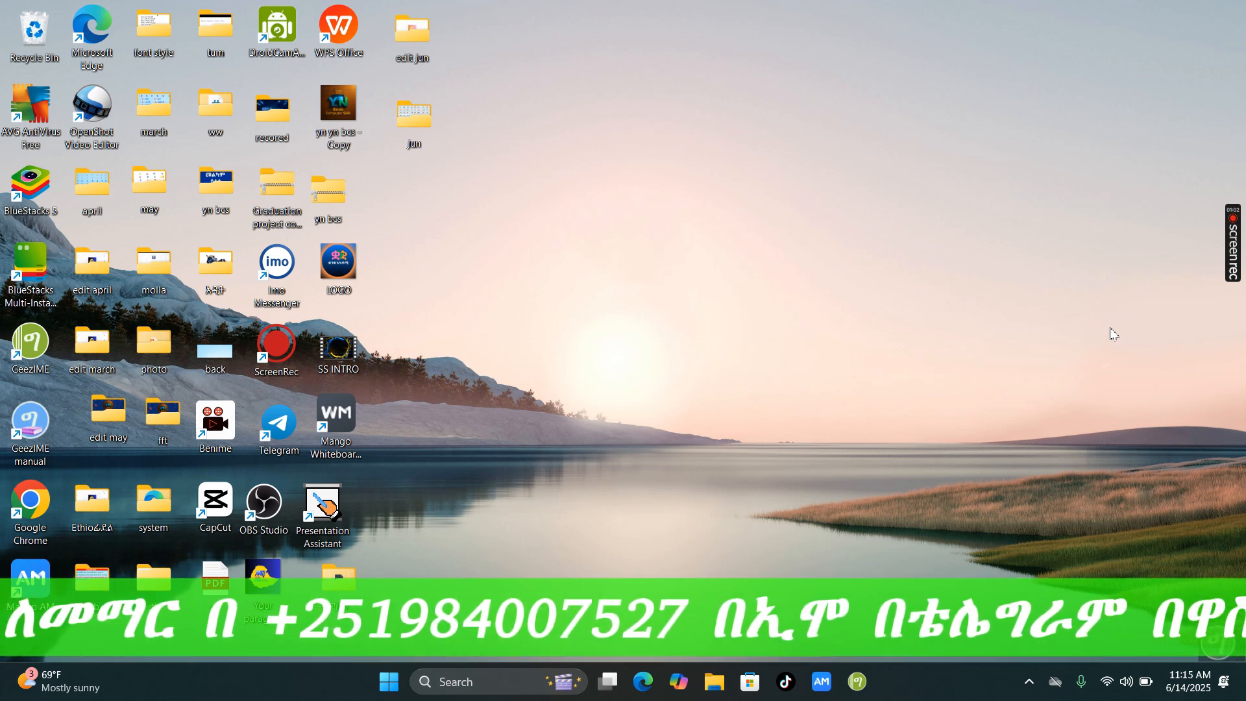
Launch the On-Screen Keyboard through the Run dialog, open the Start menu from its Windows key, and close both.
{"action": "key", "text": "super+r"}
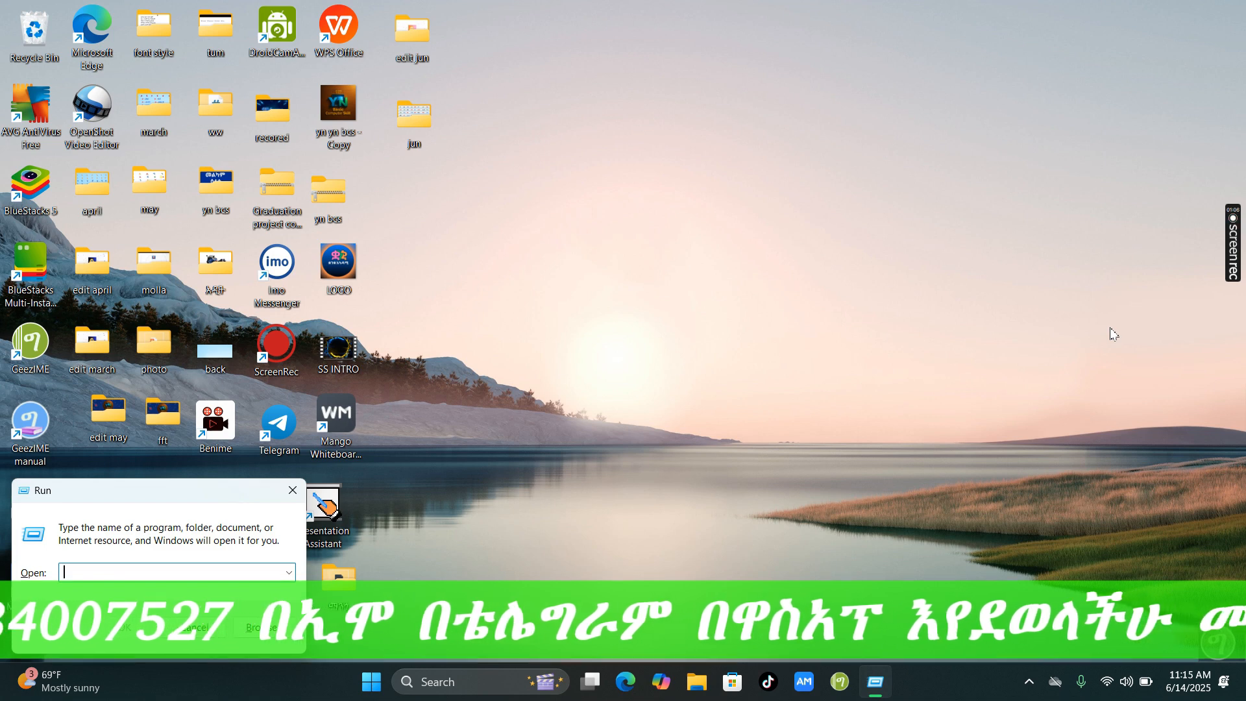
{"action": "key", "text": "Return"}
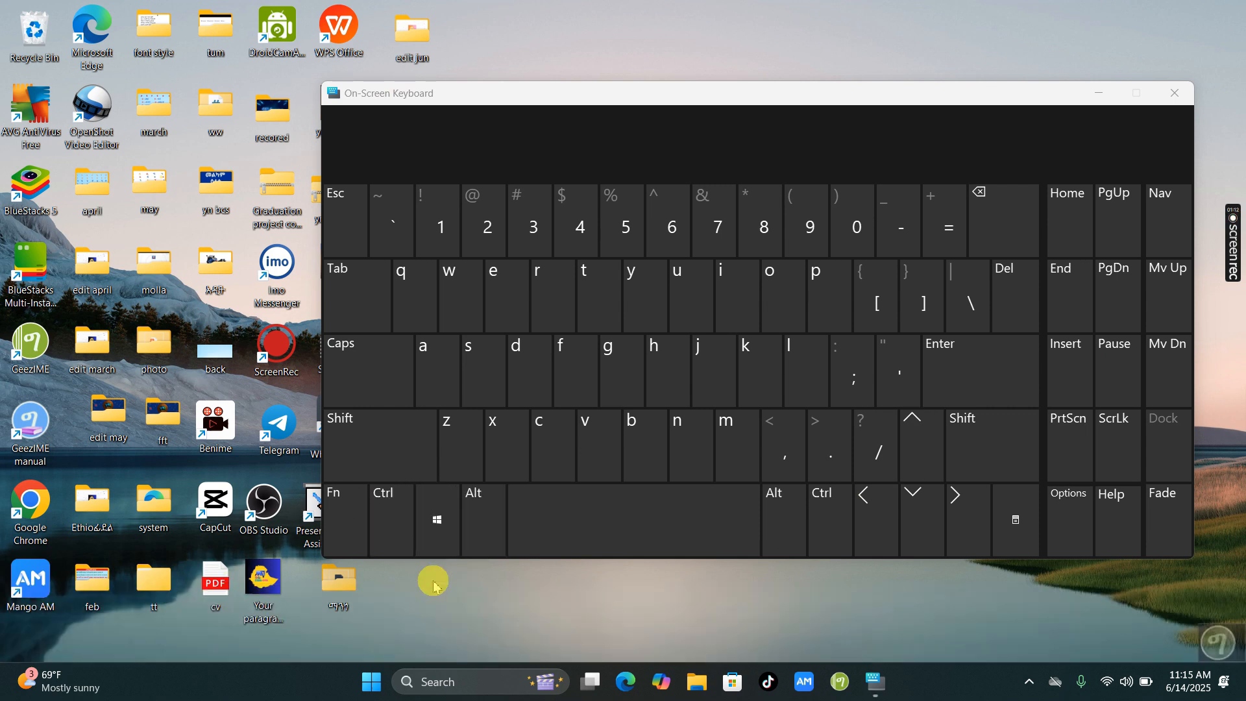
{"action": "left_click", "coordinate": [438, 526]}
{"action": "left_click", "coordinate": [438, 527]}
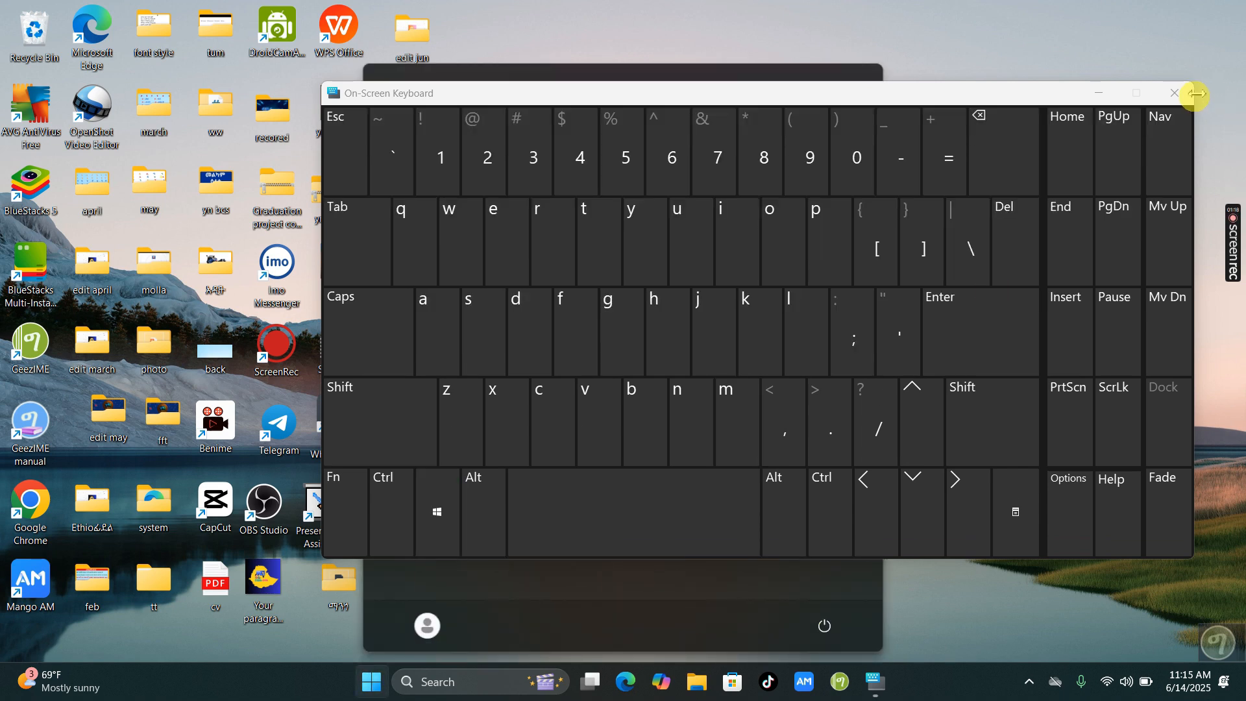
{"action": "left_click", "coordinate": [1173, 94]}
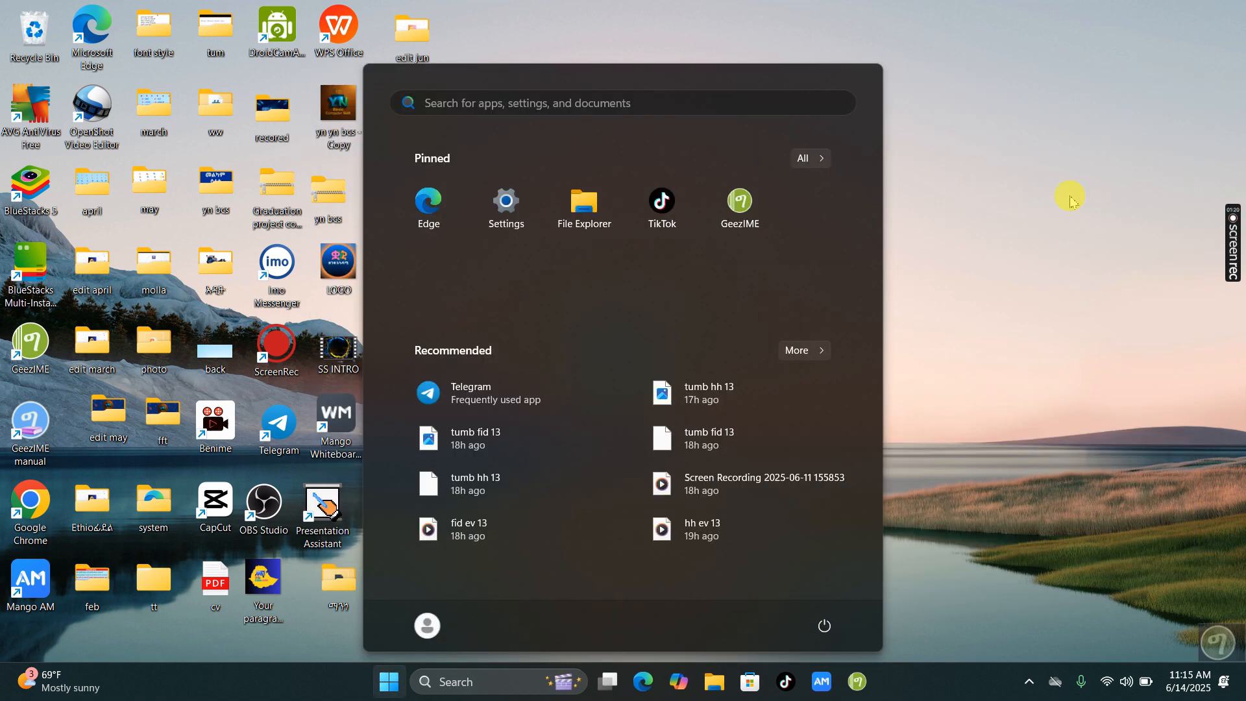
{"action": "left_click", "coordinate": [1011, 300]}
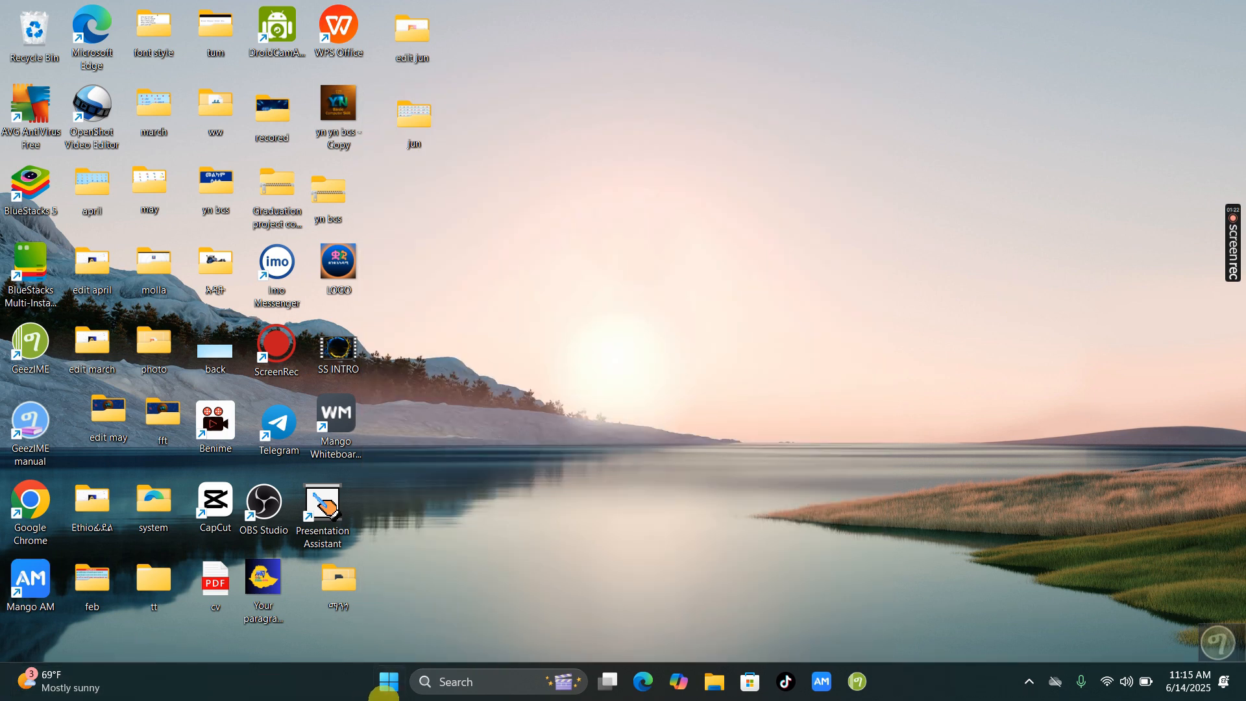
View the Lock, Shut down and Restart power options in the Start menu and dismiss it without choosing one.
{"action": "left_click", "coordinate": [388, 685]}
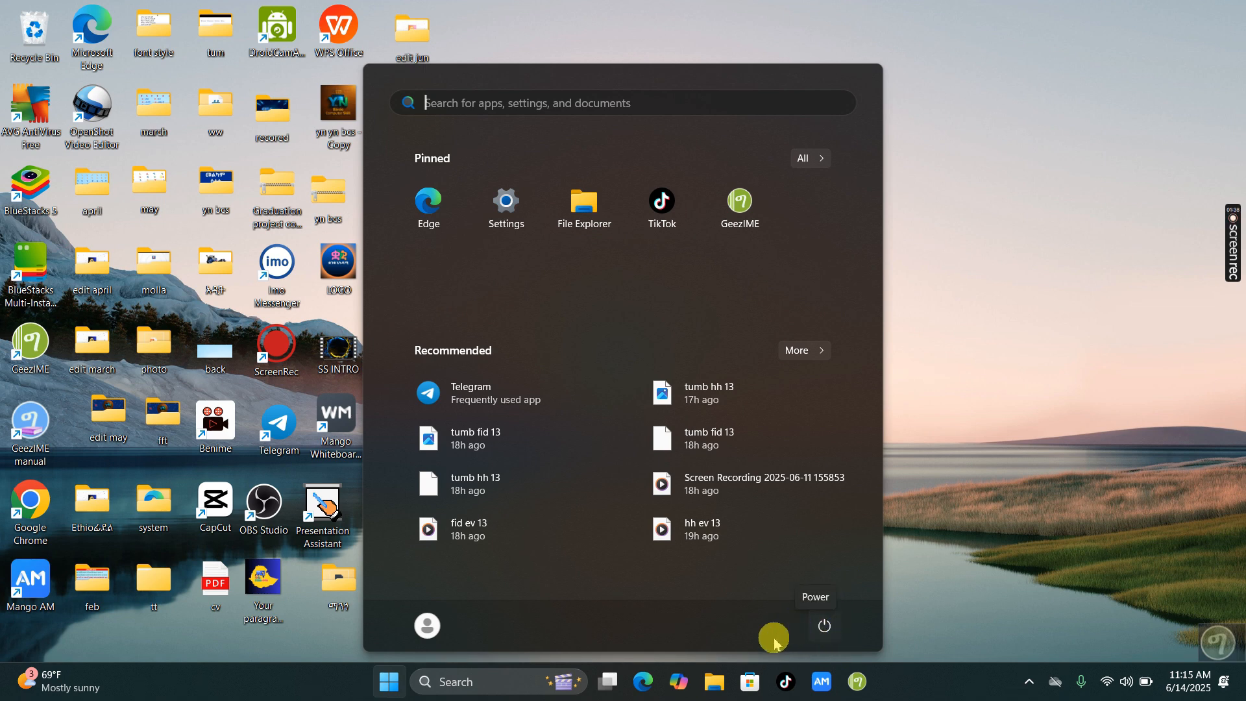
{"action": "left_click", "coordinate": [826, 626]}
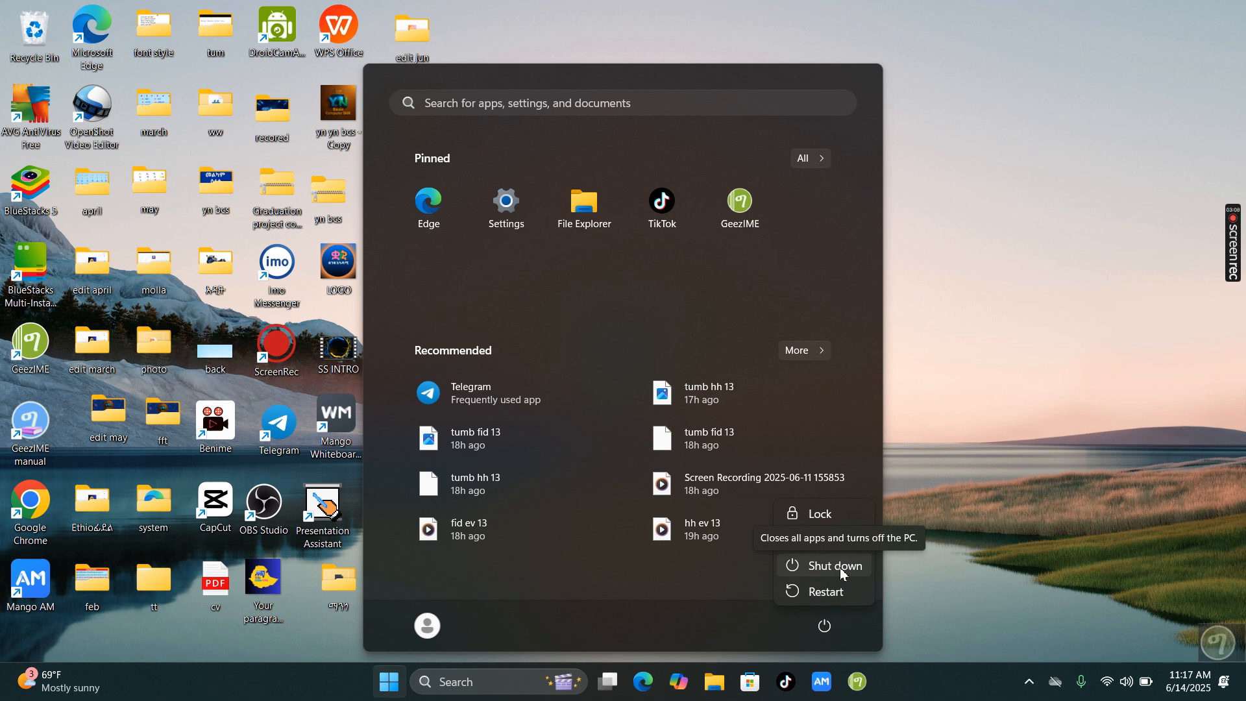
{"action": "left_click", "coordinate": [954, 571]}
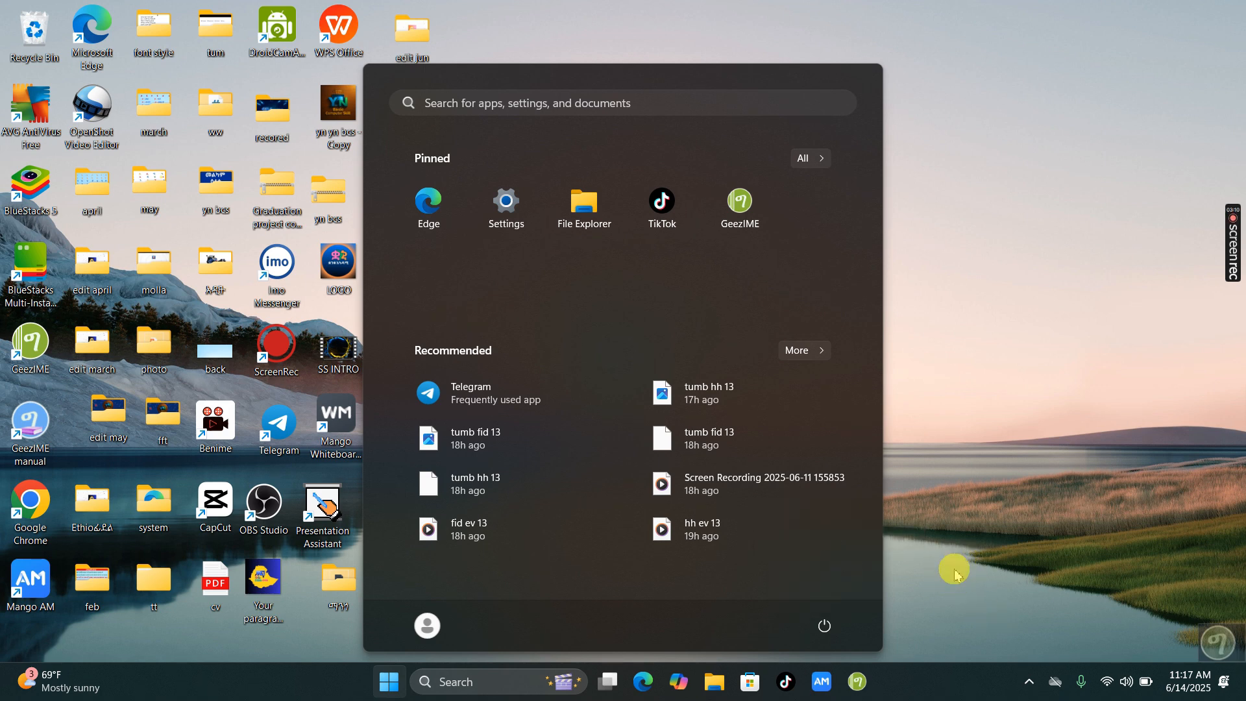
{"action": "left_click", "coordinate": [951, 111]}
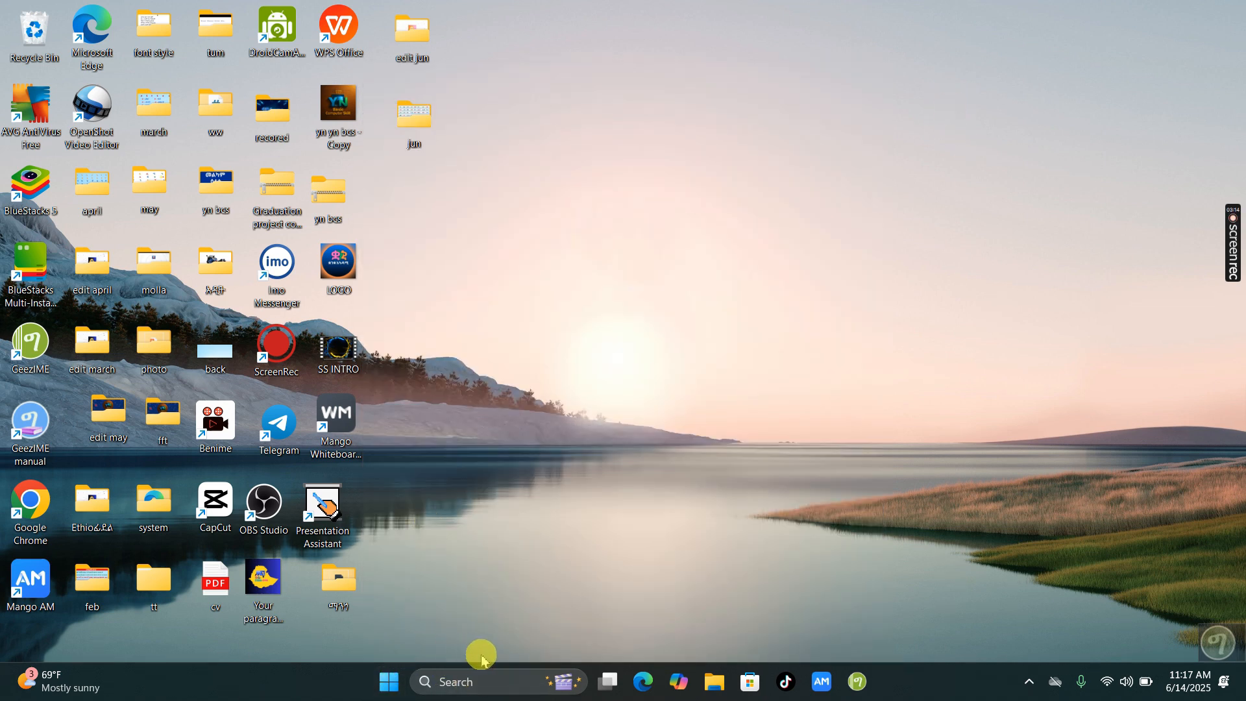
Use Windows Search to look up Settings, WhatsApp and Telegram in turn, and dismiss the results.
{"action": "left_click", "coordinate": [454, 681]}
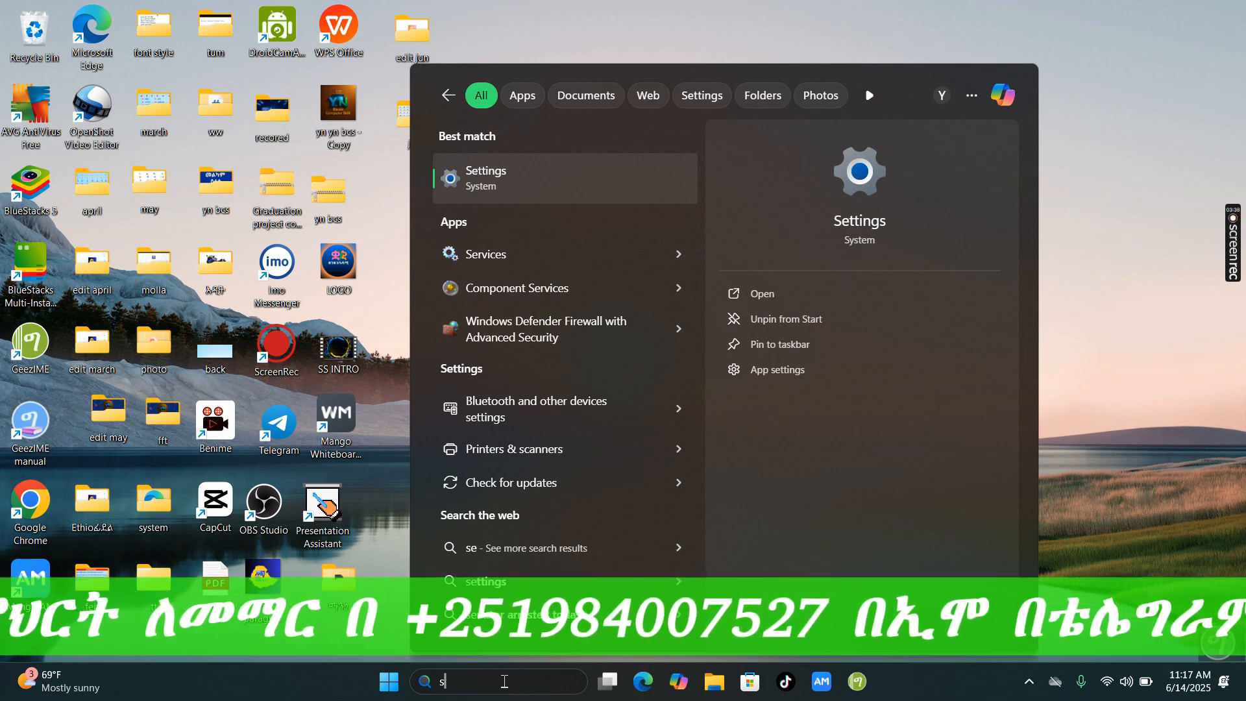
{"action": "key", "text": "BackSpace"}
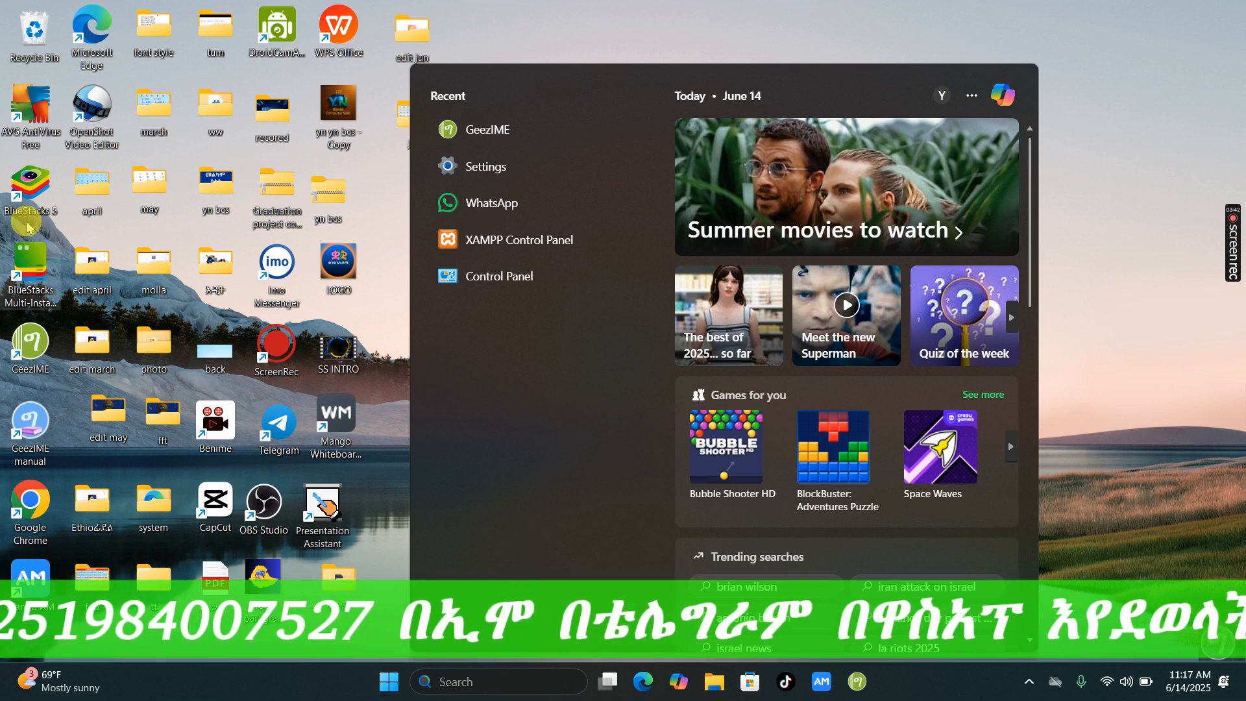
{"action": "mouse_move", "coordinate": [720, 163]}
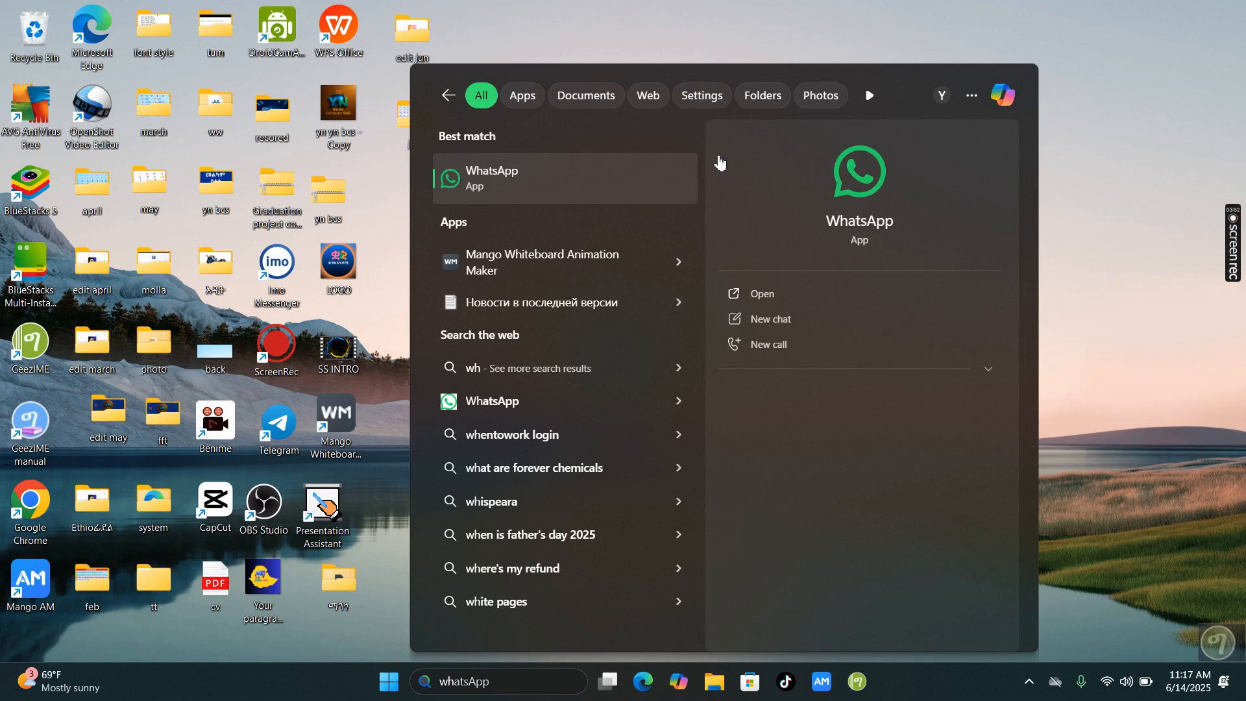
{"action": "key", "text": "BackSpace"}
{"action": "key", "text": "BackSpace"}
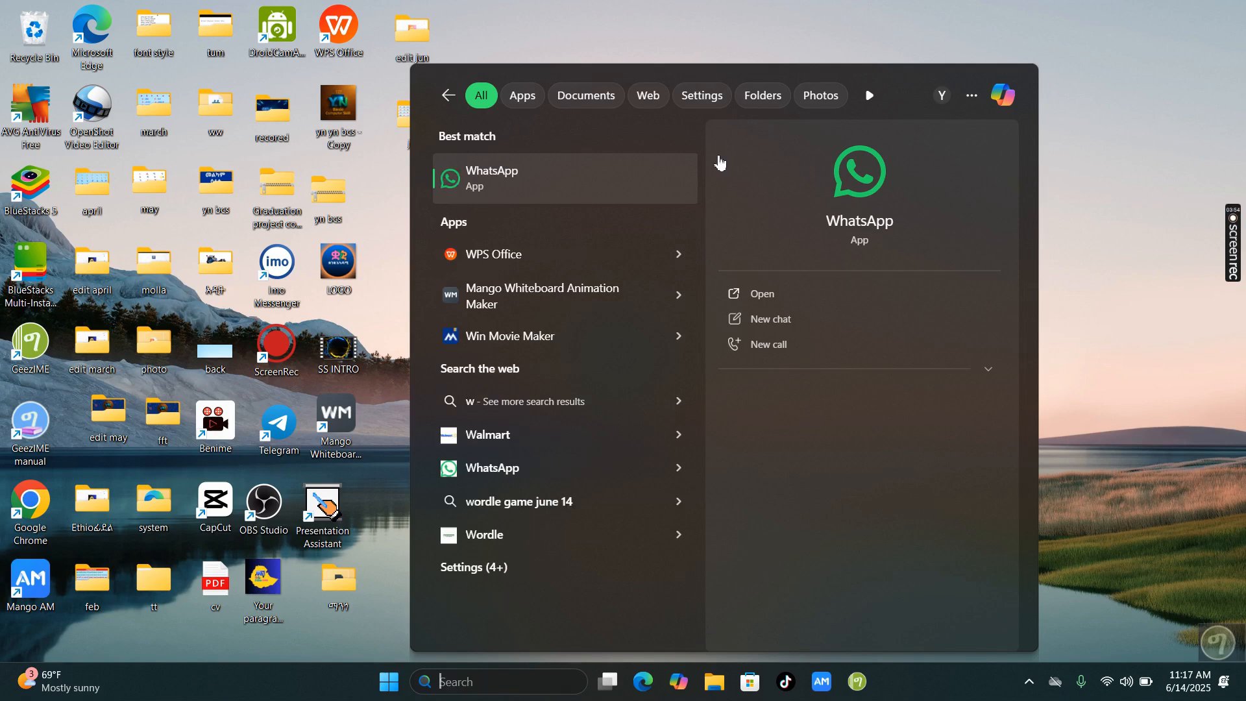
{"action": "type", "text": "tele"}
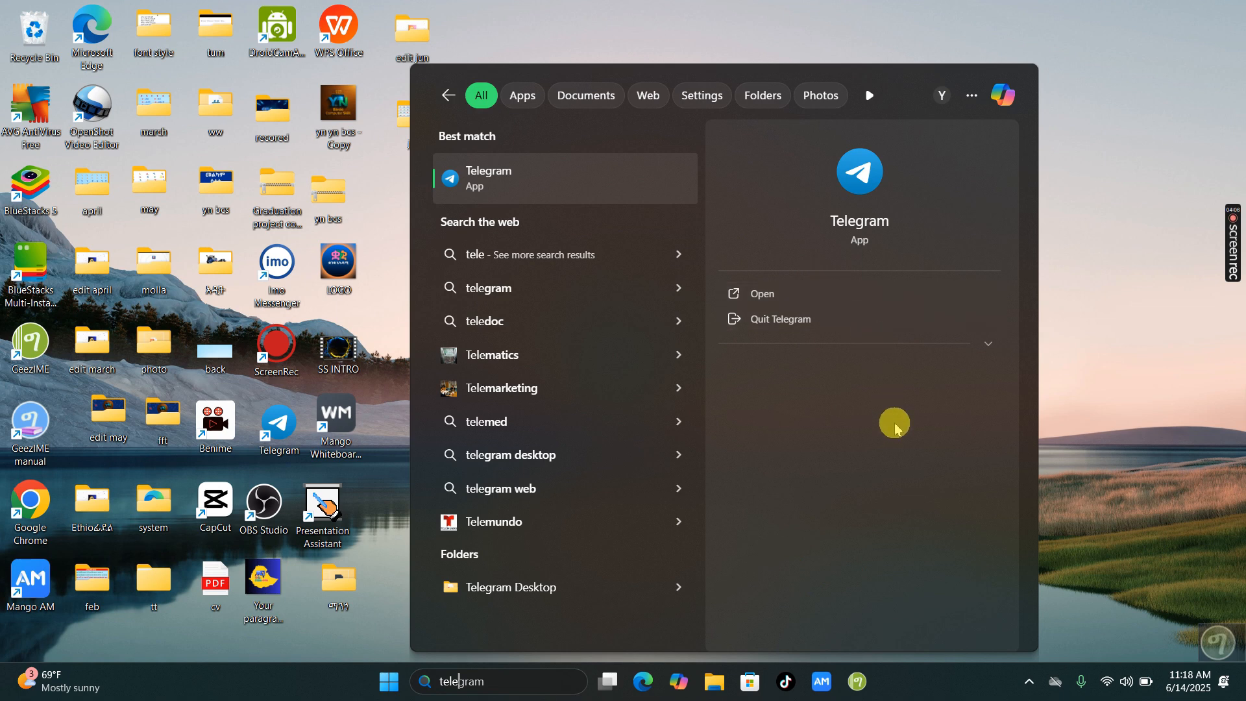
{"action": "left_click", "coordinate": [1111, 327]}
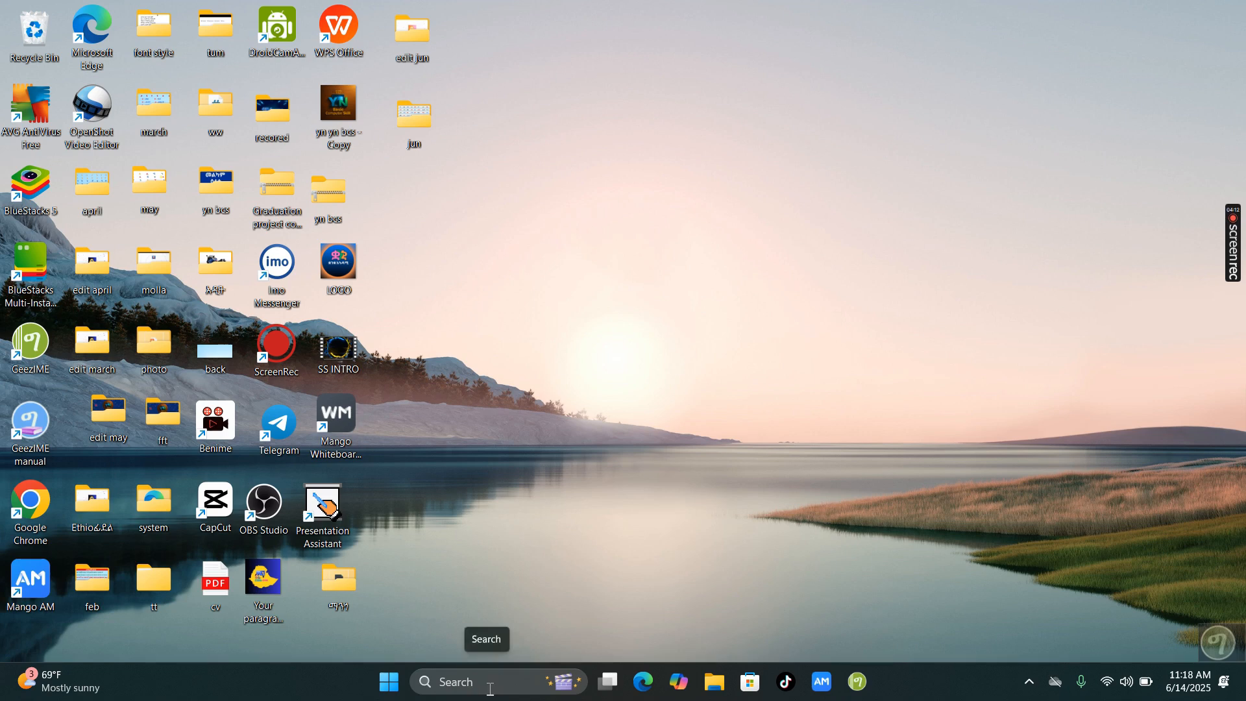
Open the Windows Search home view twice without entering a query, and return to the desktop.
{"action": "left_click", "coordinate": [489, 683]}
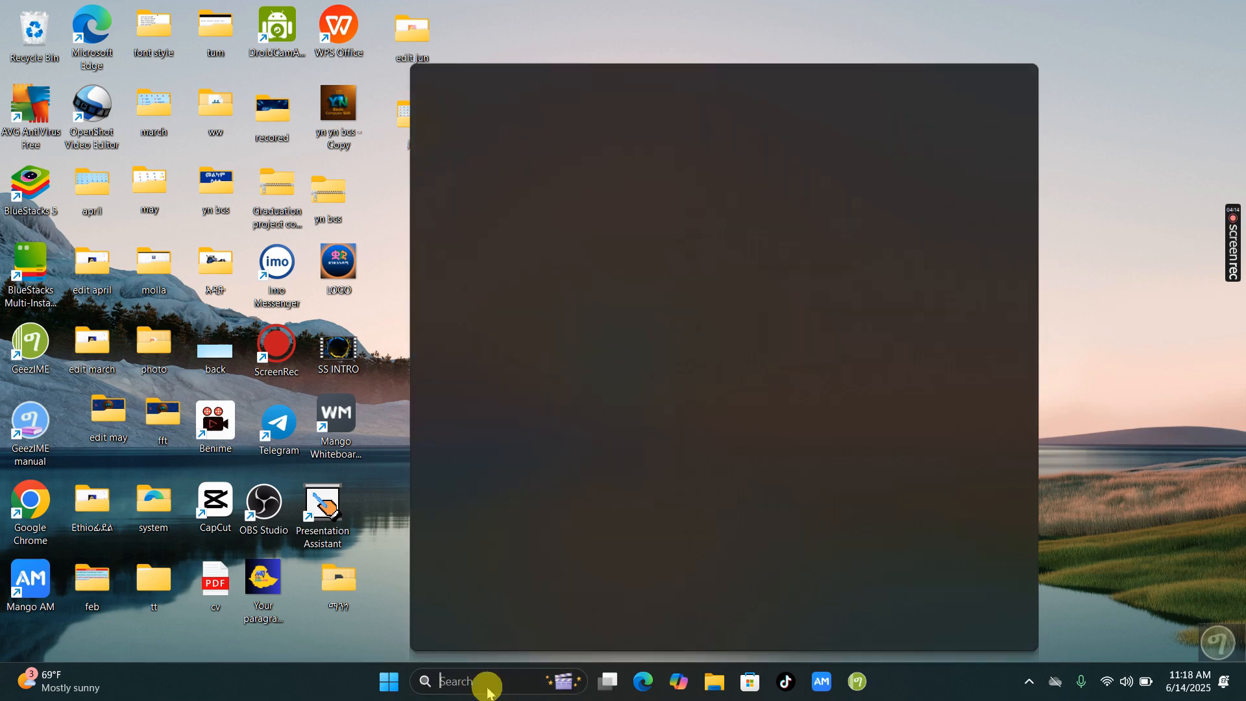
{"action": "left_click", "coordinate": [1098, 460]}
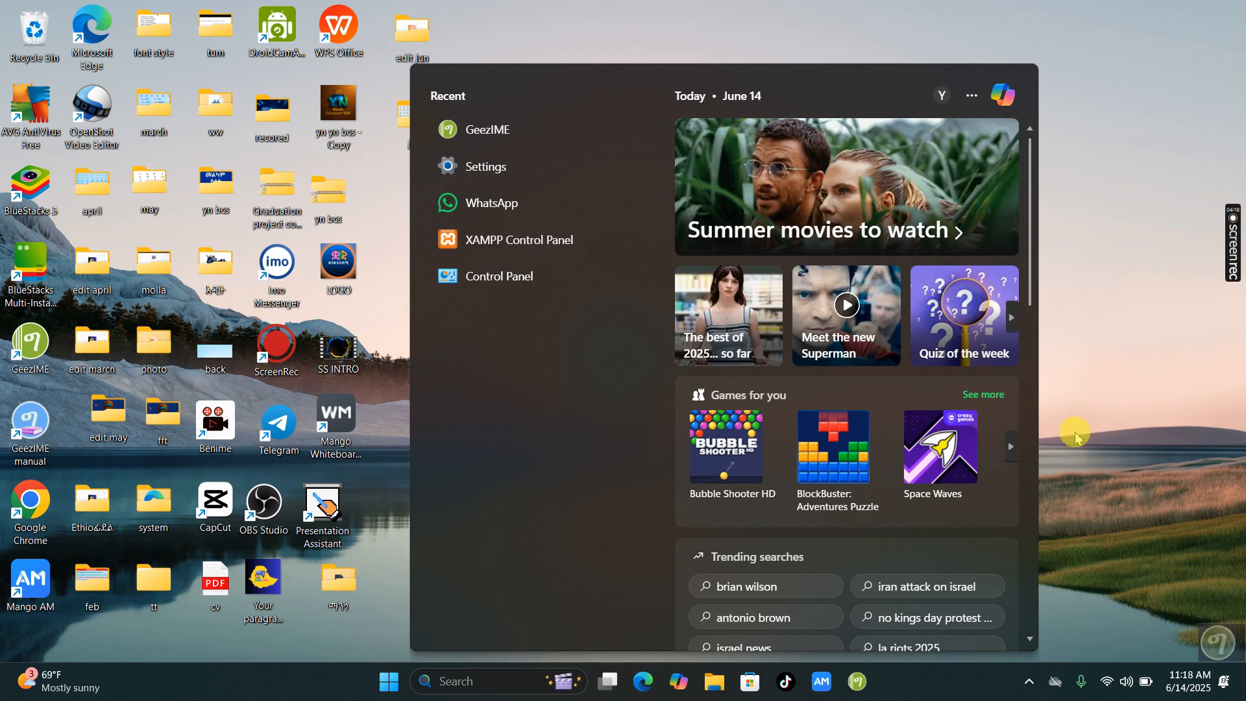
{"action": "left_click", "coordinate": [1125, 365]}
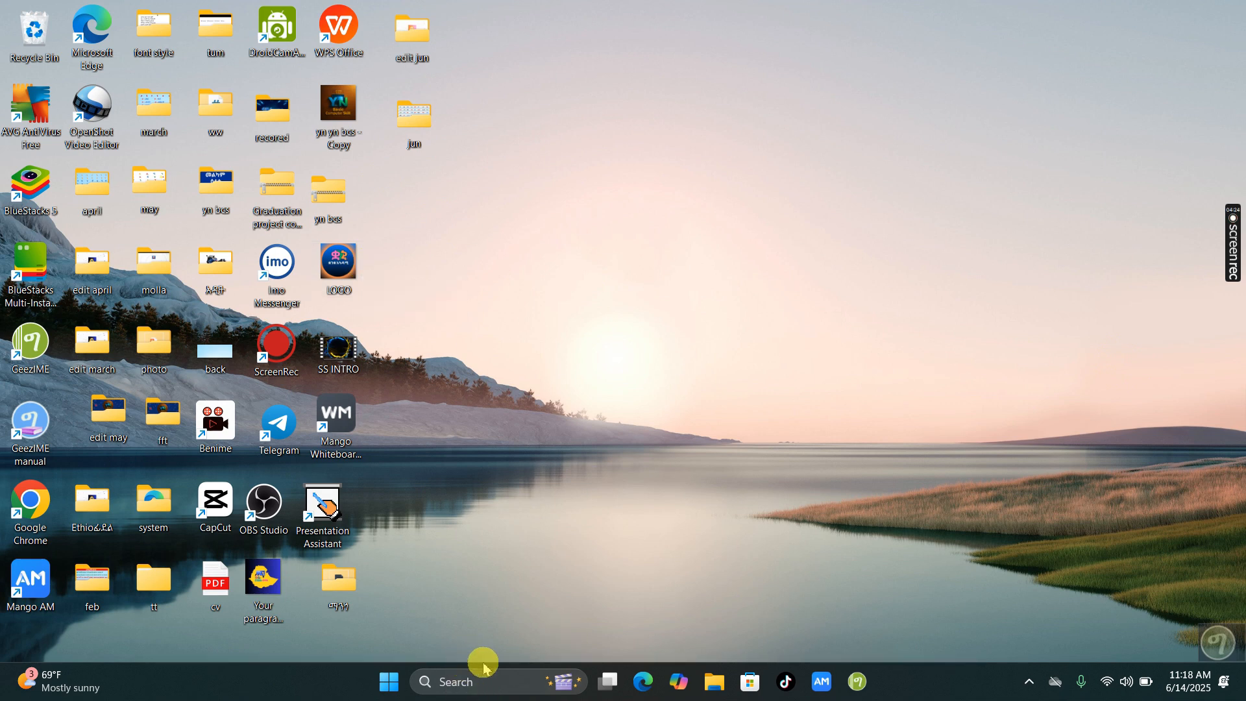
{"action": "left_click", "coordinate": [468, 683]}
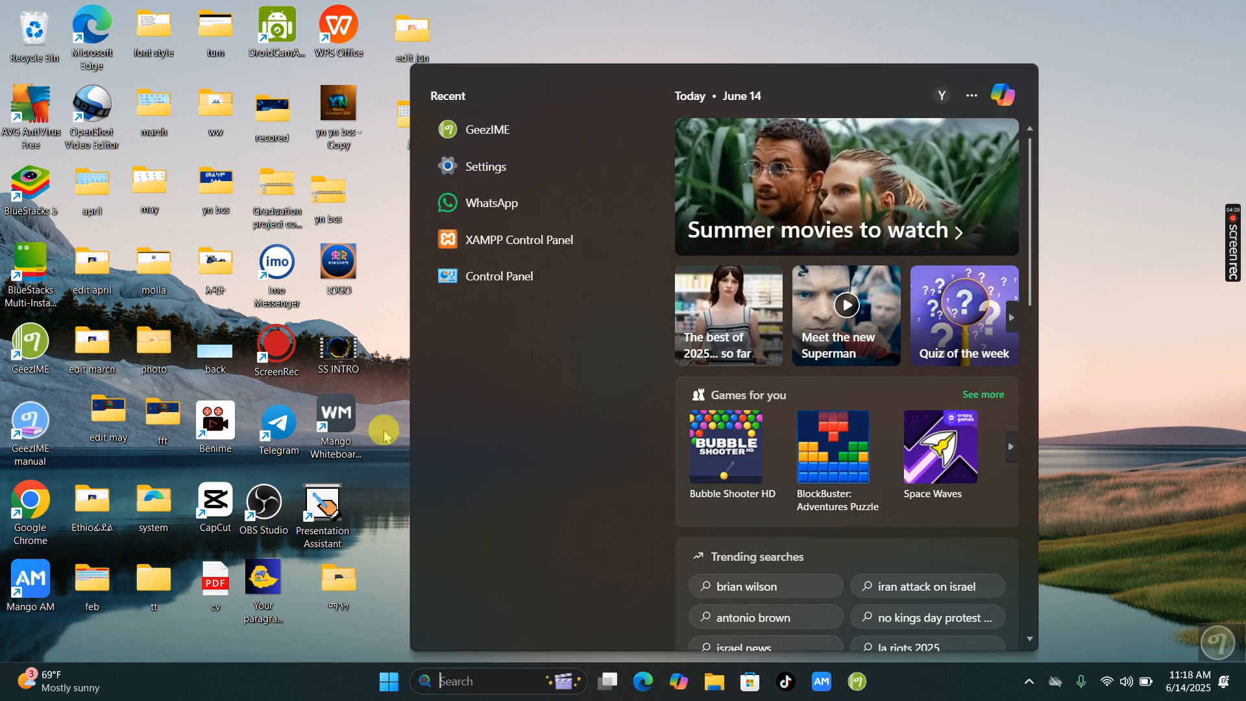
{"action": "left_click", "coordinate": [1132, 52]}
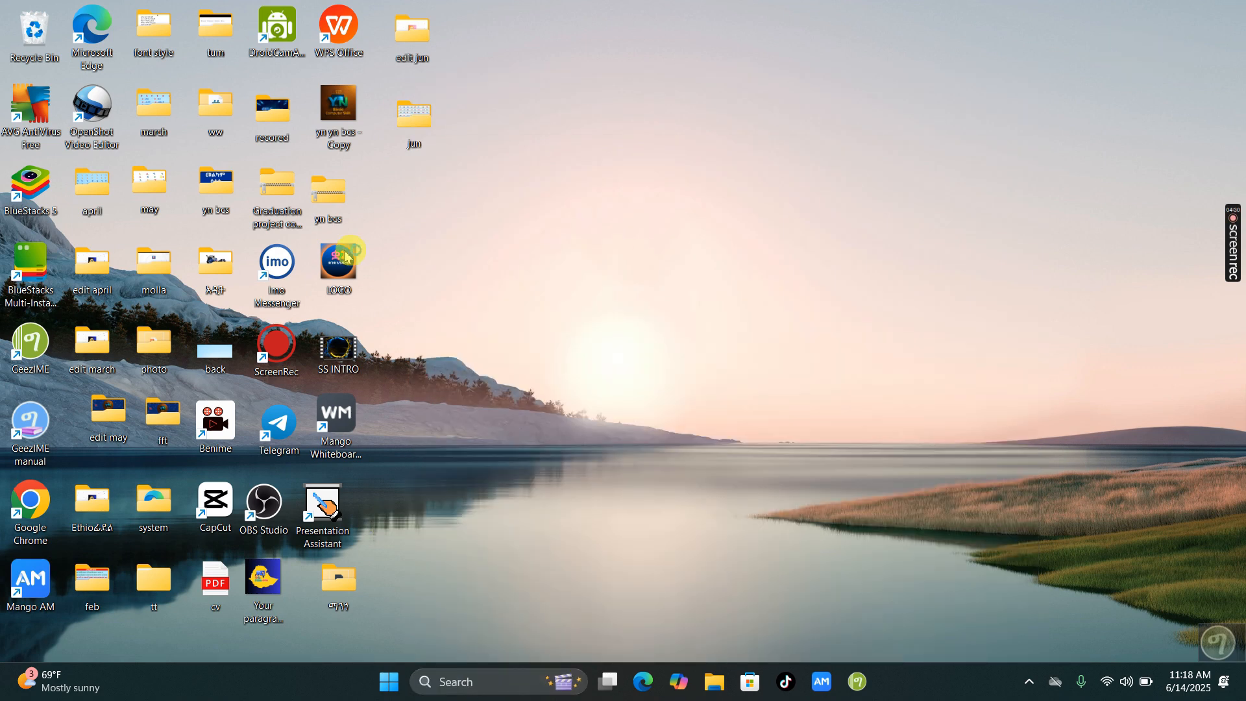
{"action": "left_click", "coordinate": [273, 670]}
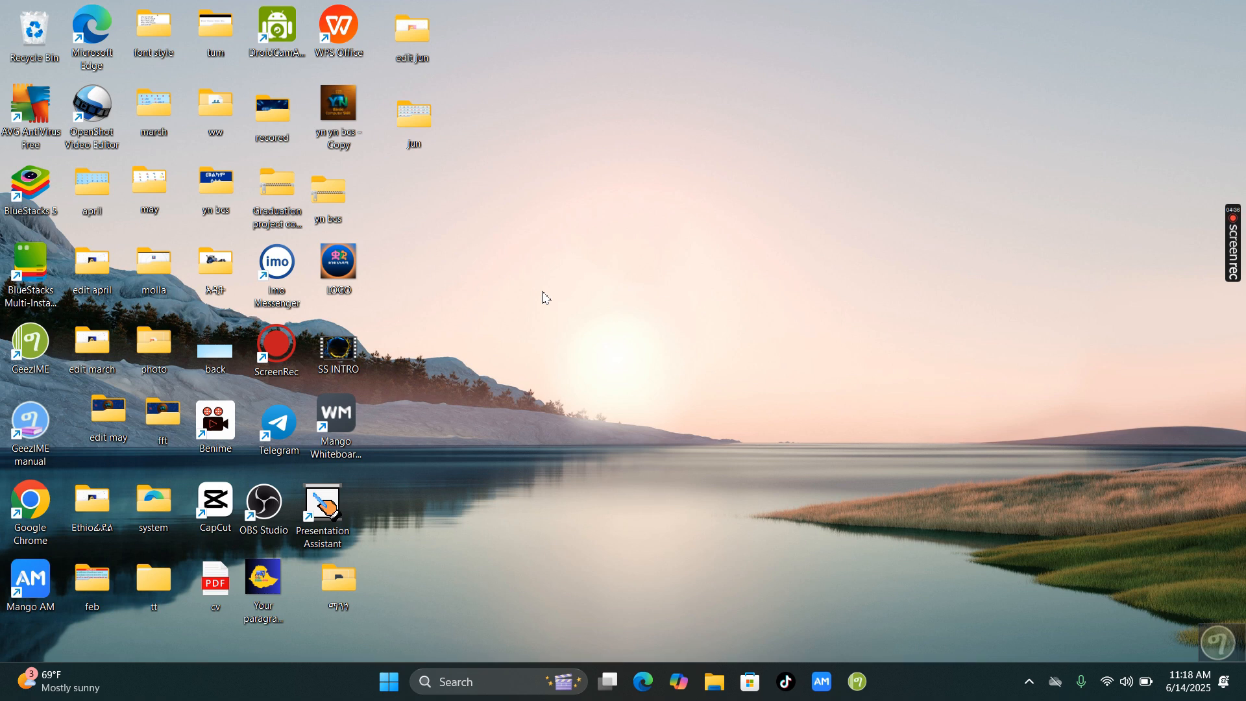
Search Windows for WhatsApp and dismiss the results without opening the app.
{"action": "left_click", "coordinate": [474, 681]}
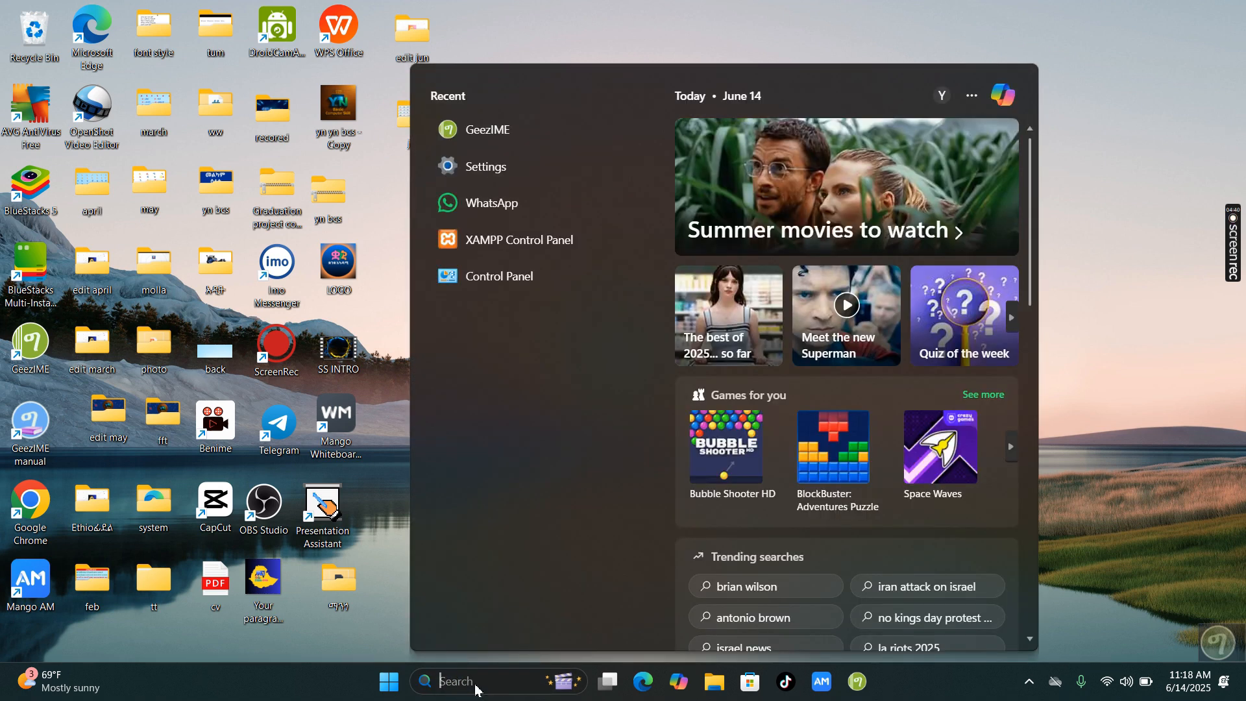
{"action": "type", "text": "wha"}
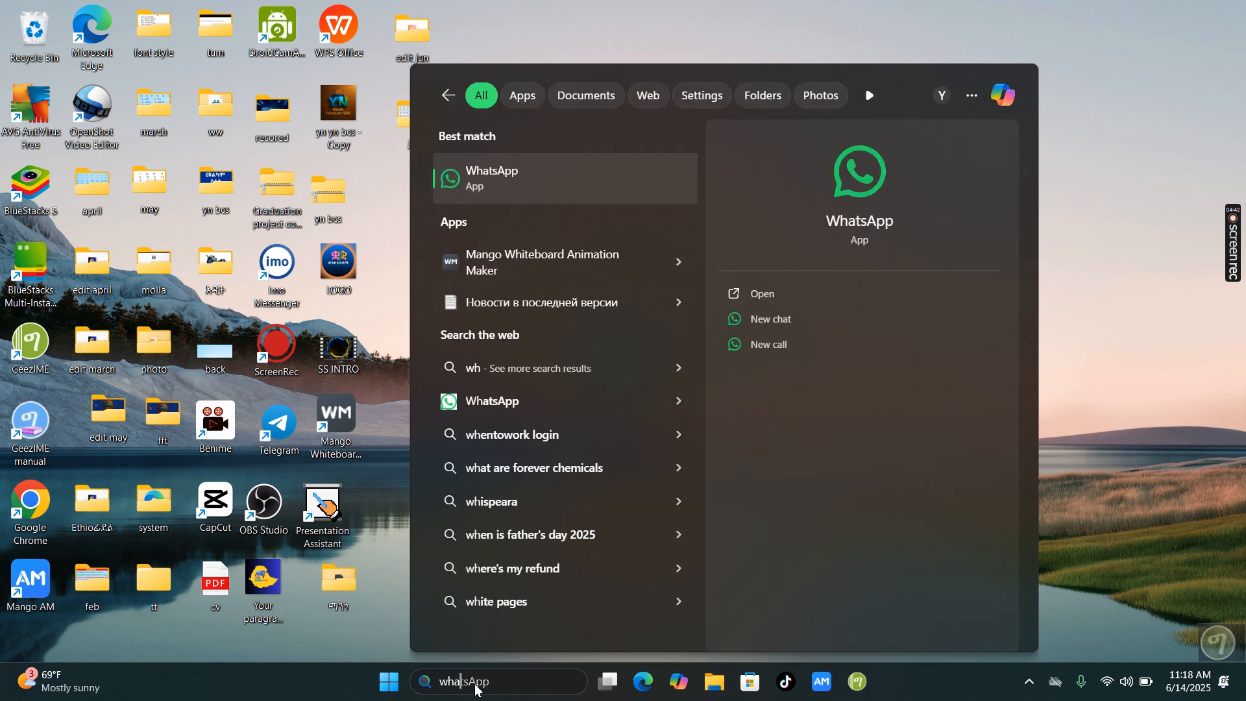
{"action": "left_click", "coordinate": [1142, 314]}
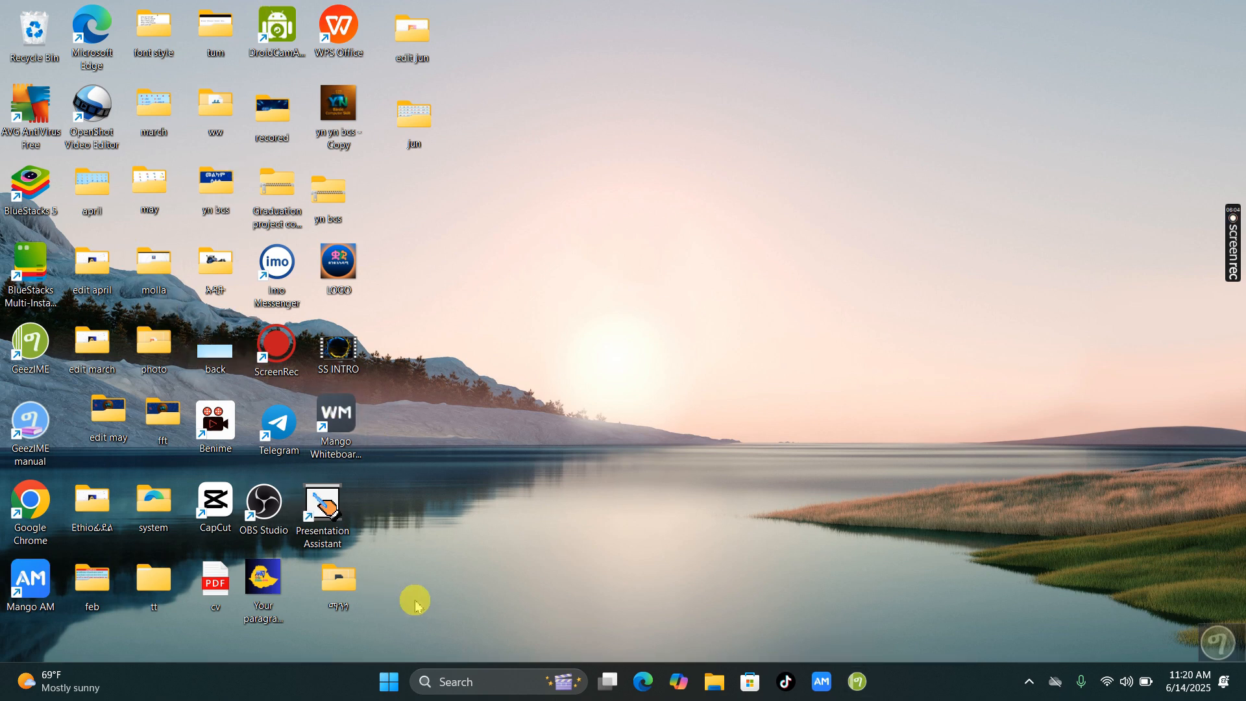
Open Microsoft Edge, browse the news feed on its new tab page, and minimize the browser.
{"action": "left_click", "coordinate": [640, 688]}
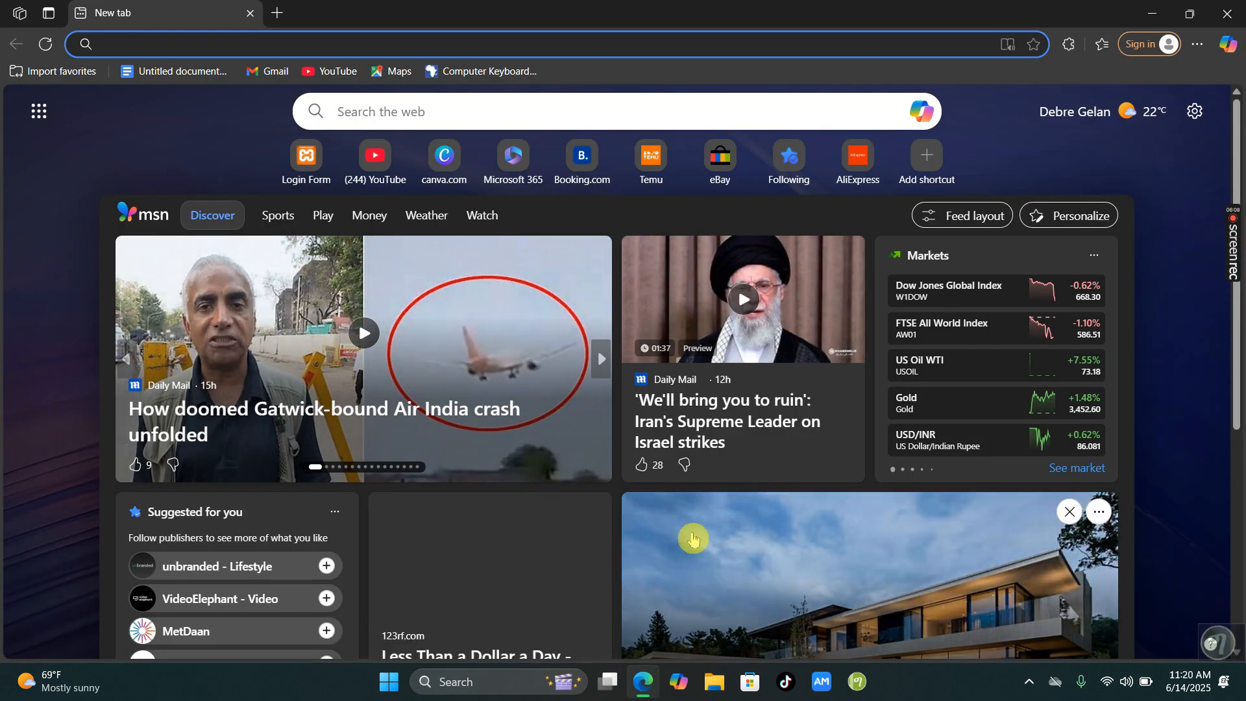
{"action": "scroll", "coordinate": [693, 534], "scroll_direction": "down", "scroll_amount": 15}
{"action": "scroll", "coordinate": [692, 538], "scroll_direction": "down", "scroll_amount": 12}
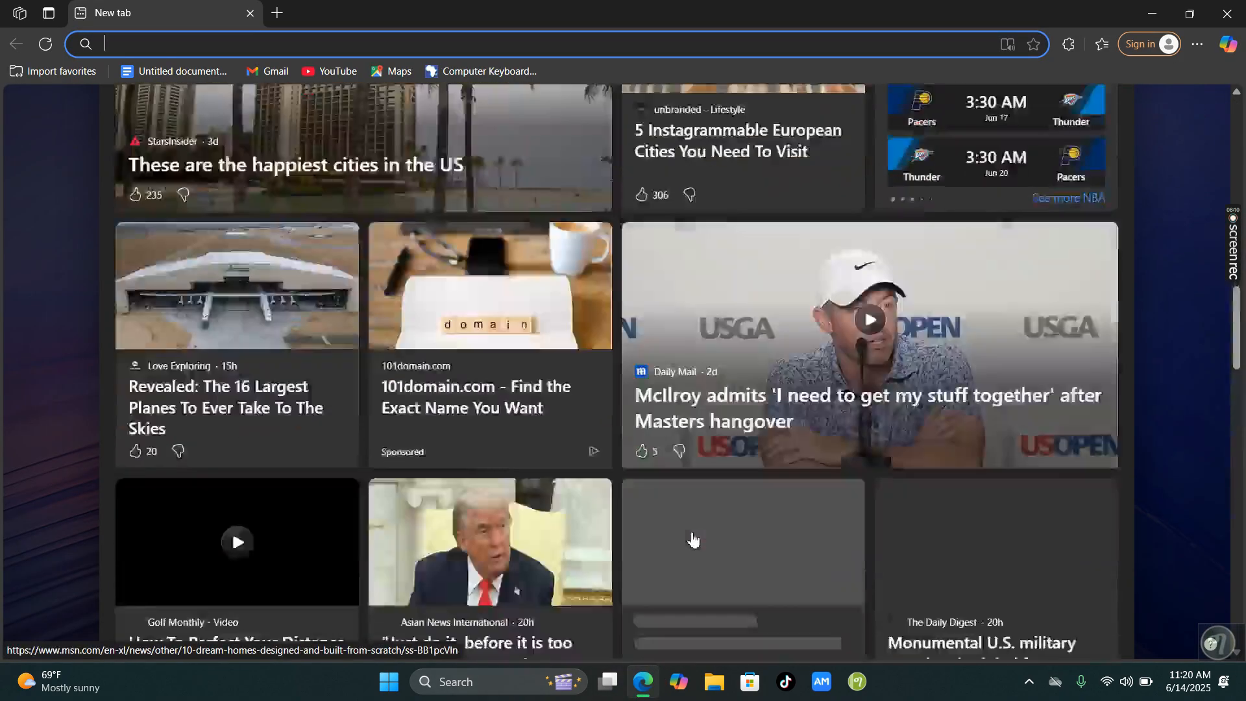
{"action": "scroll", "coordinate": [369, 334], "scroll_direction": "up", "scroll_amount": 16}
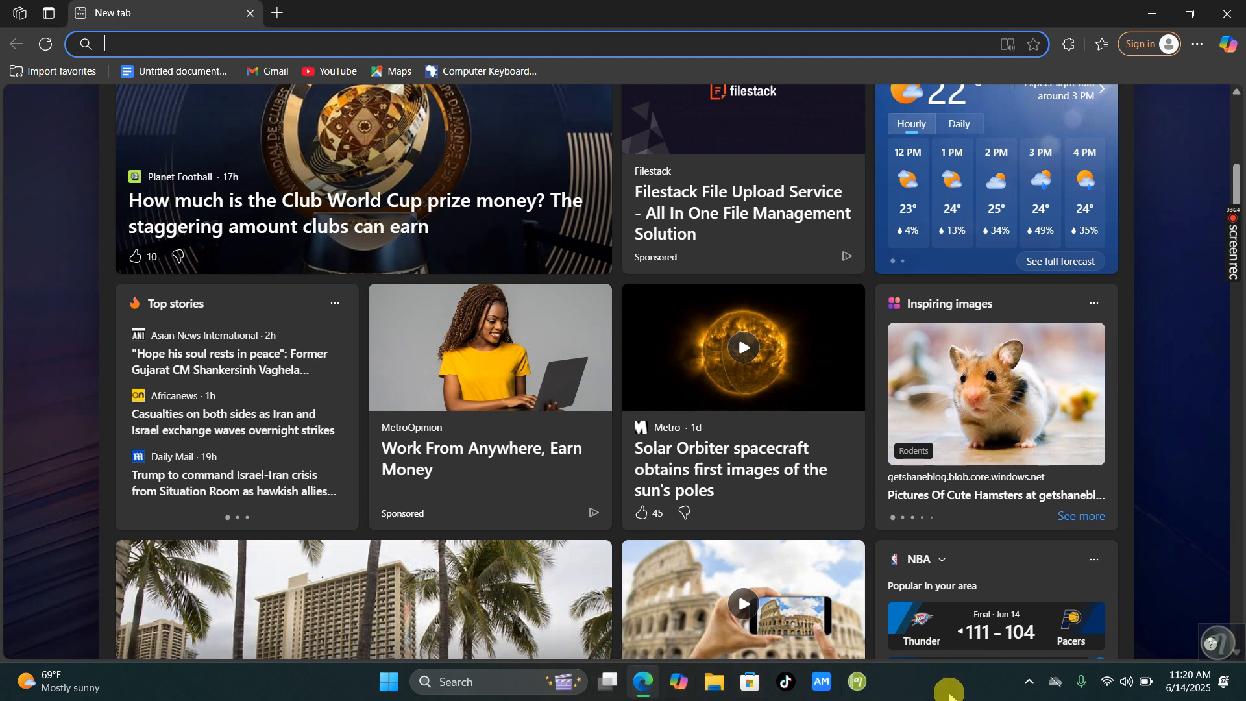
{"action": "left_click", "coordinate": [1146, 6]}
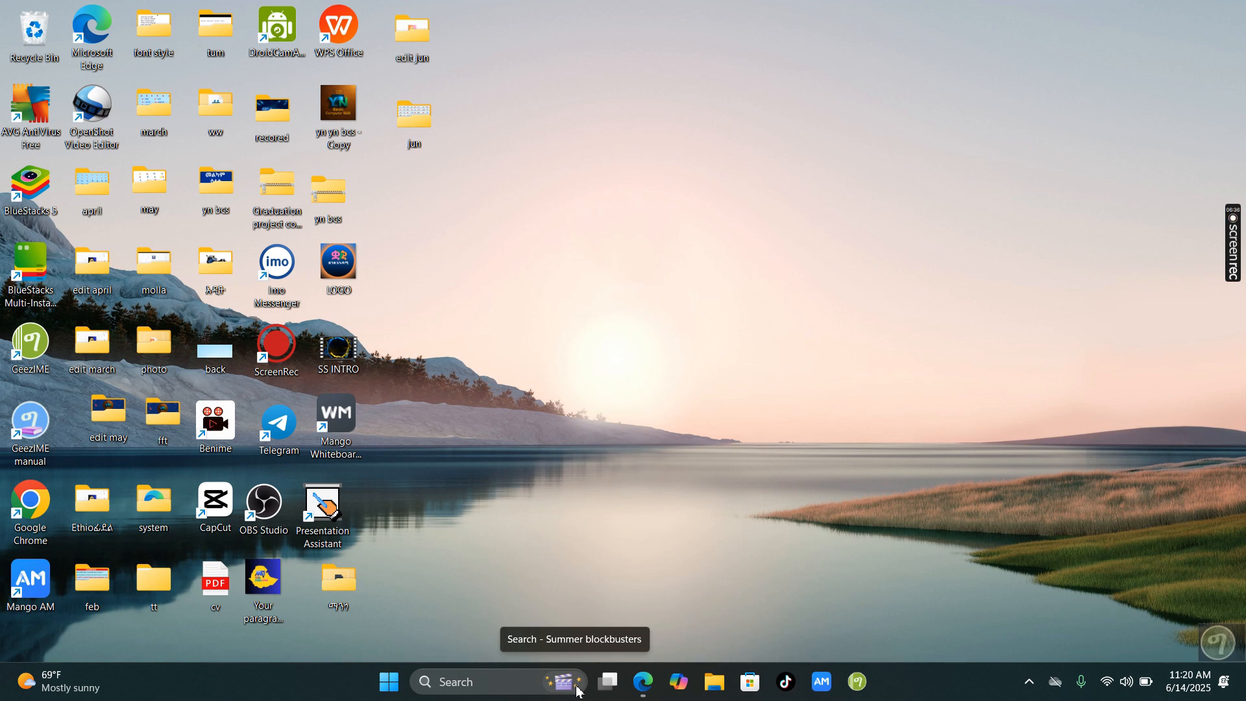
View the Windows Search home view and the options of the pinned GeezIME icon, dismissing each without choosing anything.
{"action": "left_click", "coordinate": [493, 681]}
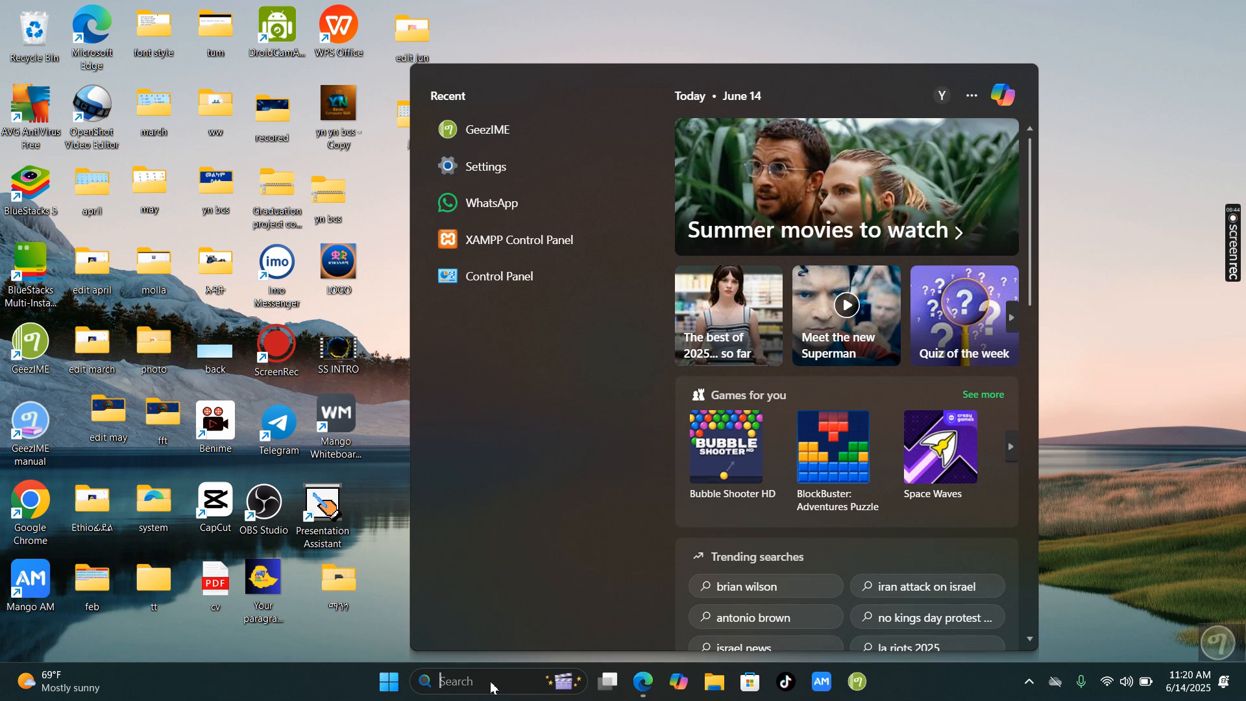
{"action": "left_click", "coordinate": [1084, 425]}
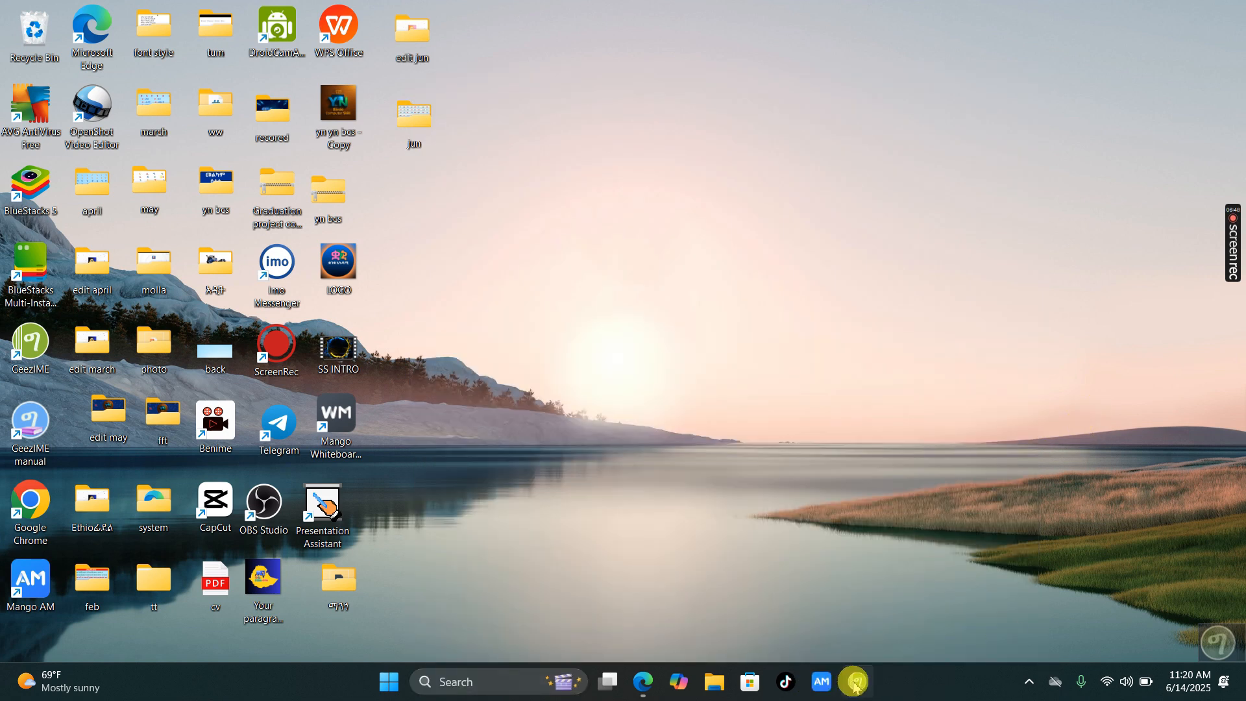
{"action": "right_click", "coordinate": [857, 688]}
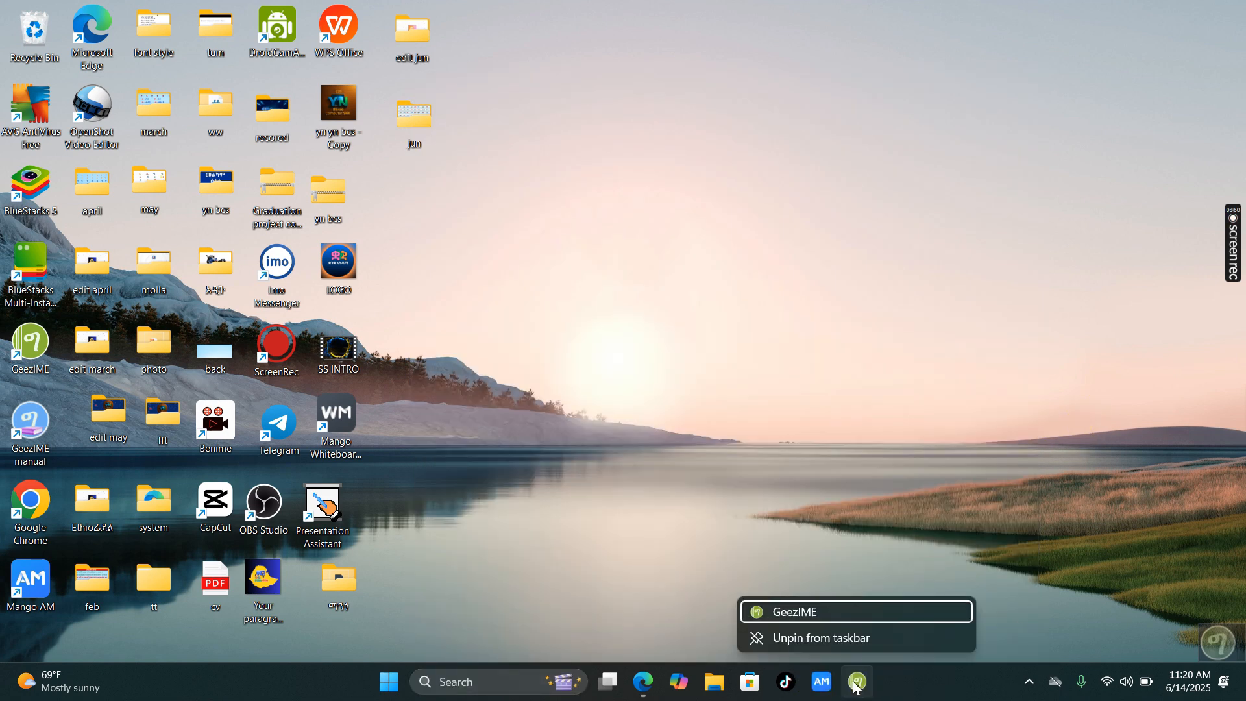
{"action": "left_click", "coordinate": [765, 459]}
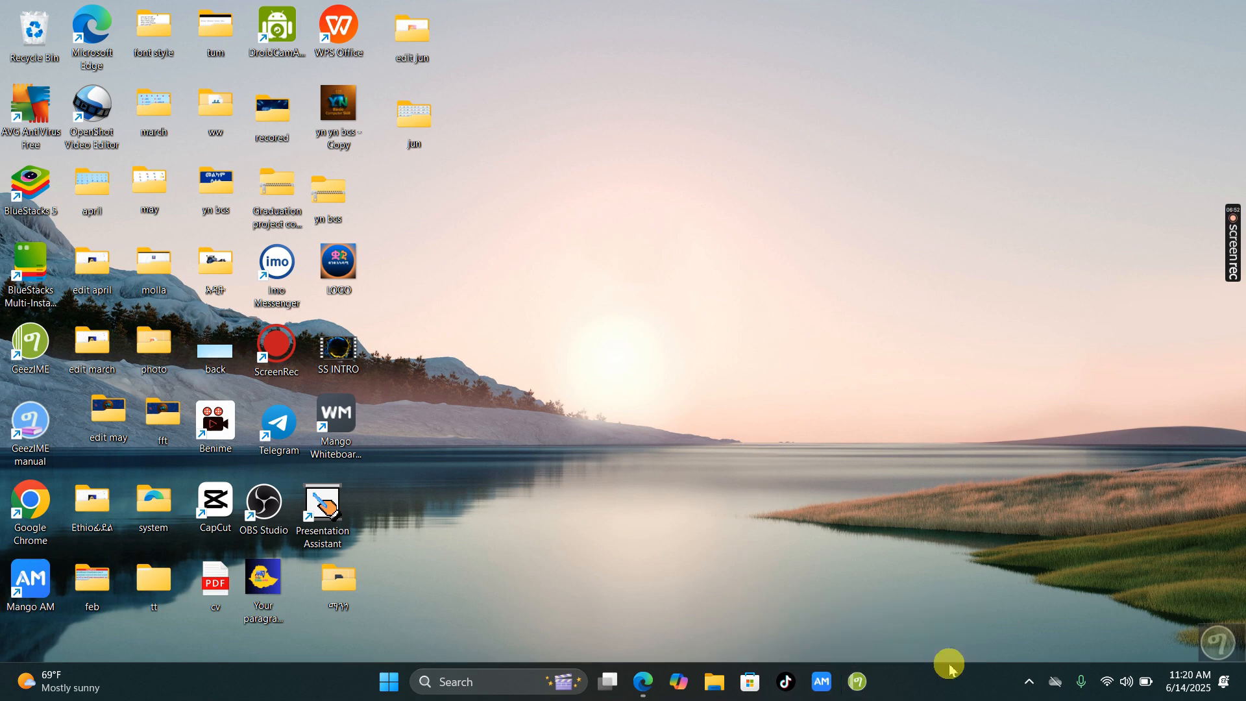
Unpin GeezIME from the taskbar.
{"action": "left_click", "coordinate": [846, 677]}
{"action": "right_click", "coordinate": [859, 682]}
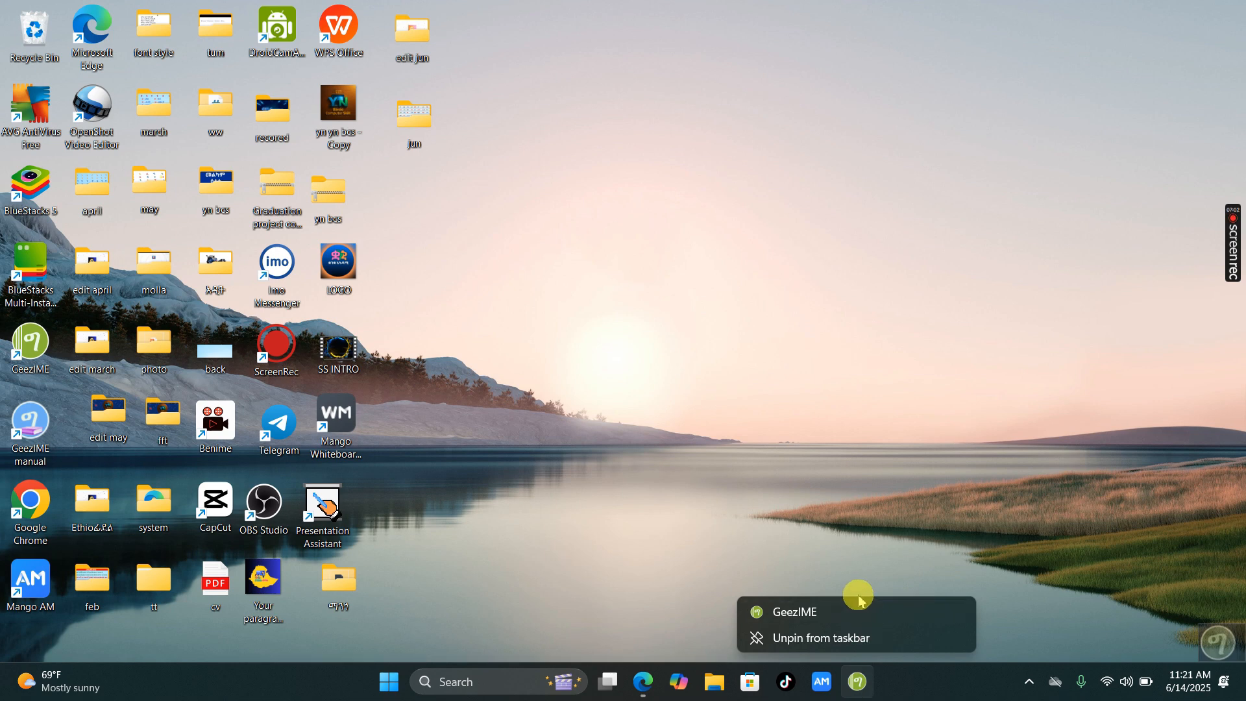
{"action": "left_click", "coordinate": [815, 651]}
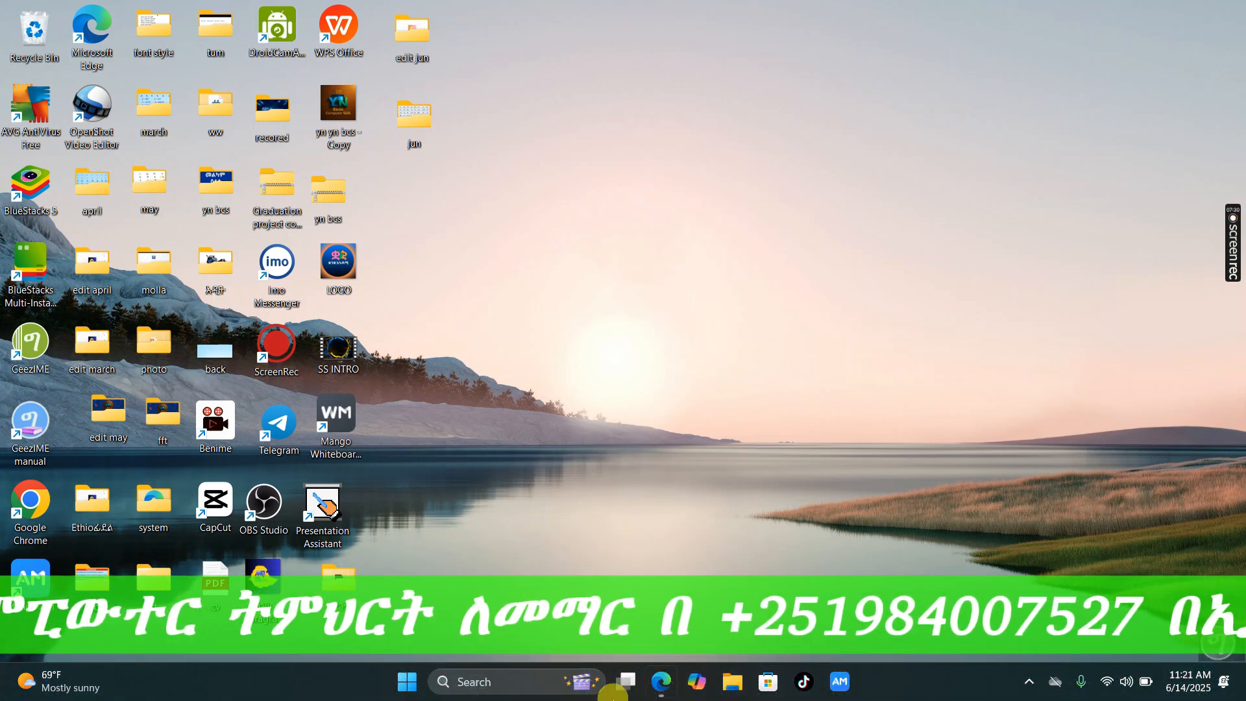
Search Windows for "gee", pin the GeezIME app to the taskbar, and return to the desktop.
{"action": "left_click", "coordinate": [505, 686]}
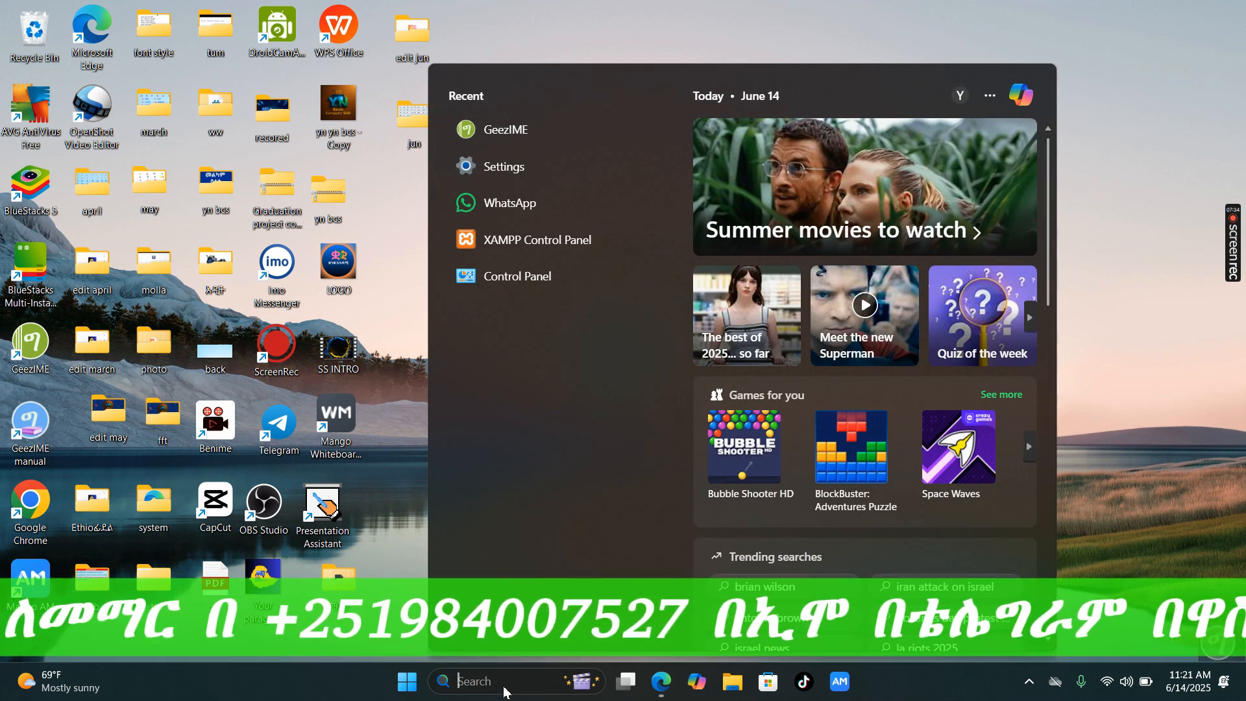
{"action": "type", "text": "gee"}
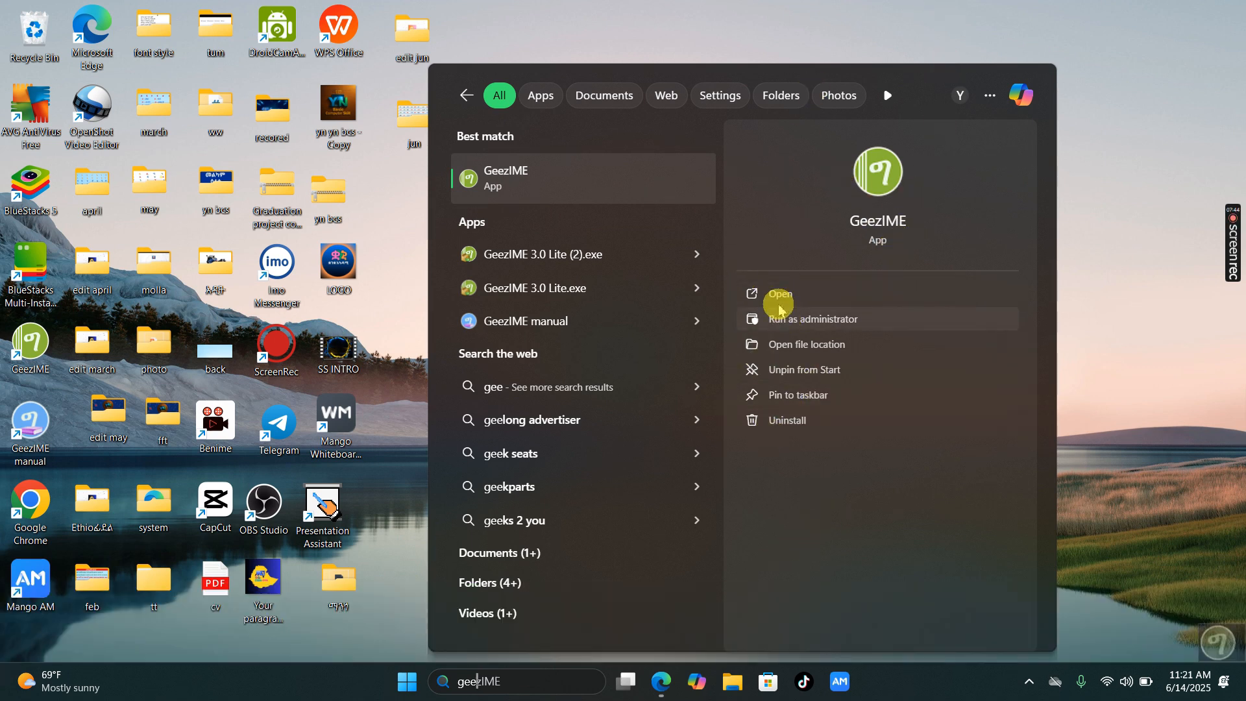
{"action": "left_click", "coordinate": [820, 376]}
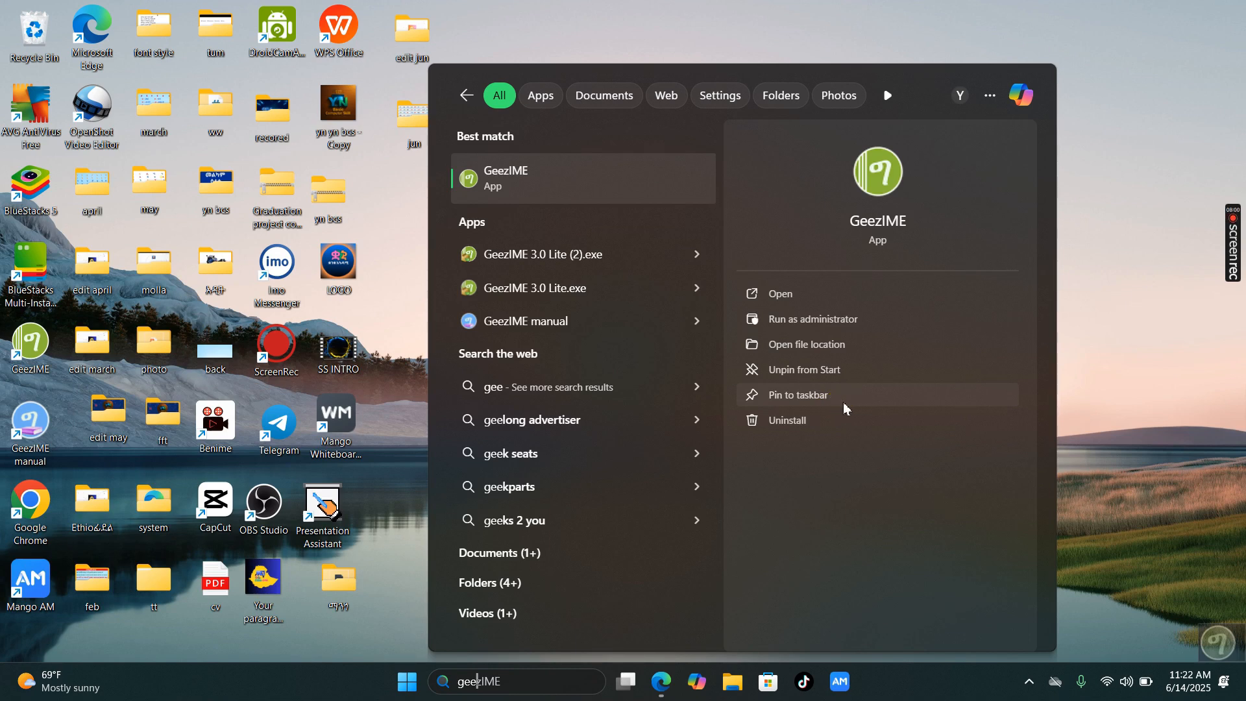
{"action": "left_click", "coordinate": [784, 399]}
{"action": "left_click", "coordinate": [785, 400]}
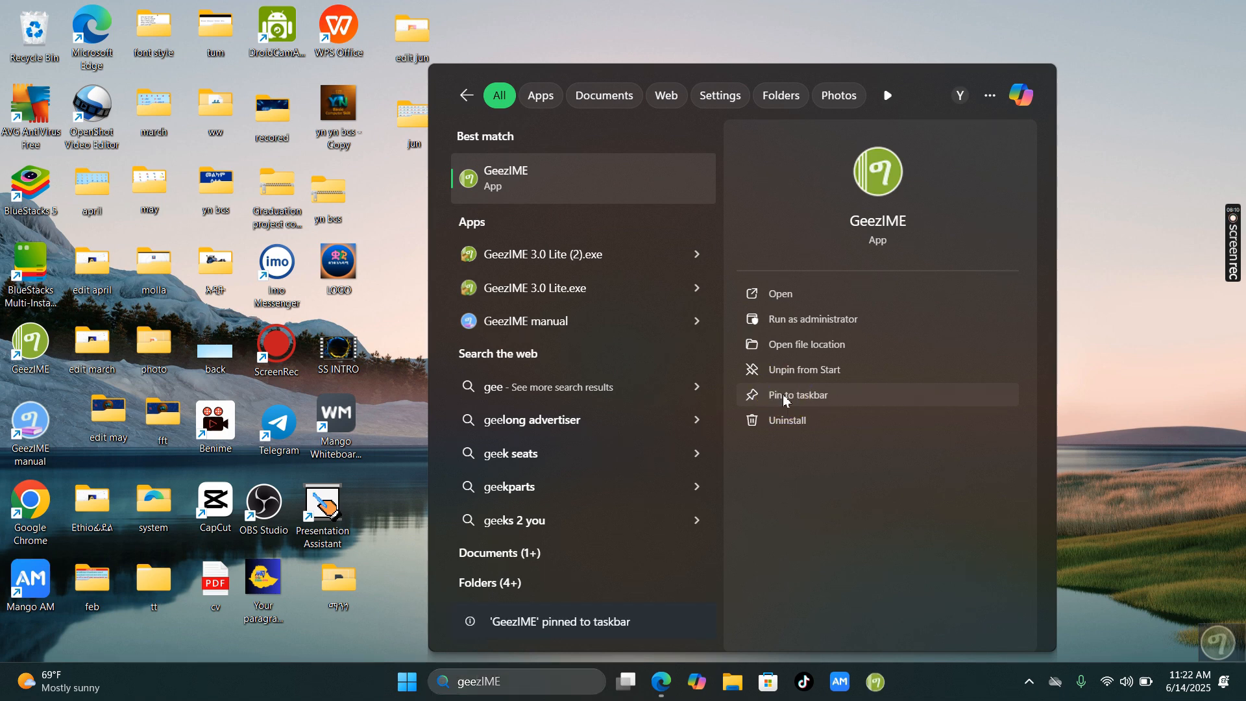
{"action": "left_click", "coordinate": [879, 680]}
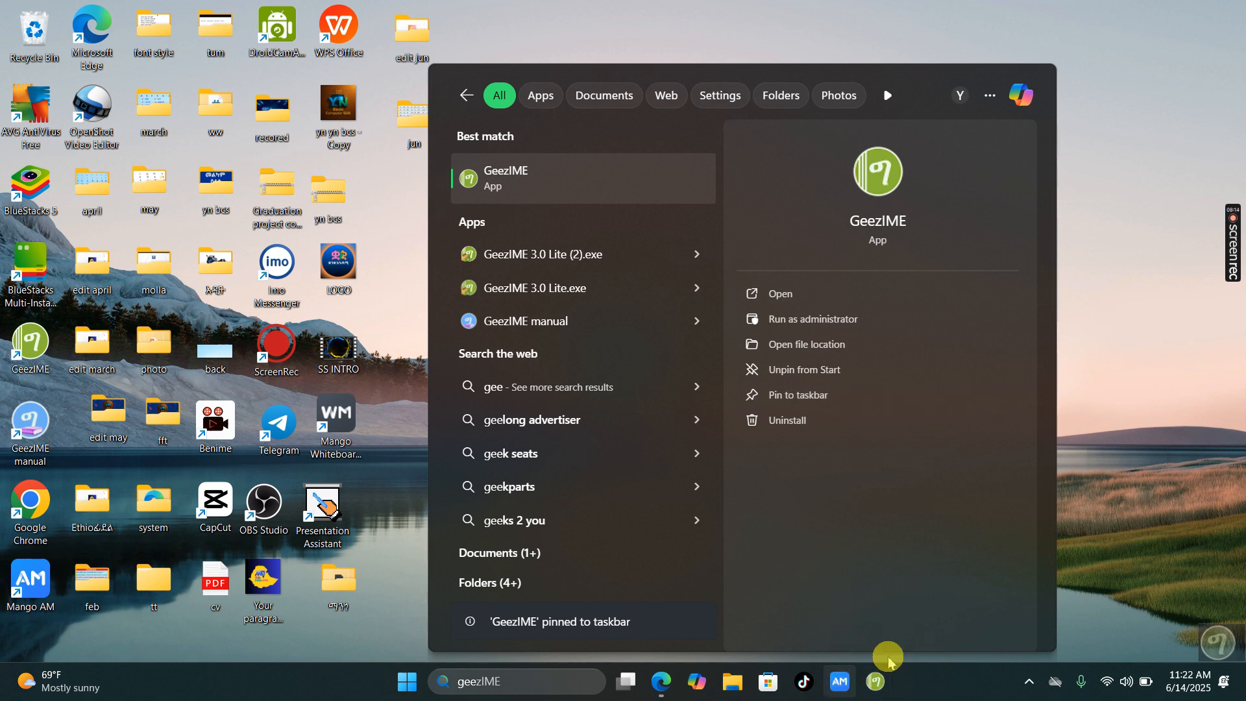
{"action": "left_click", "coordinate": [1155, 397]}
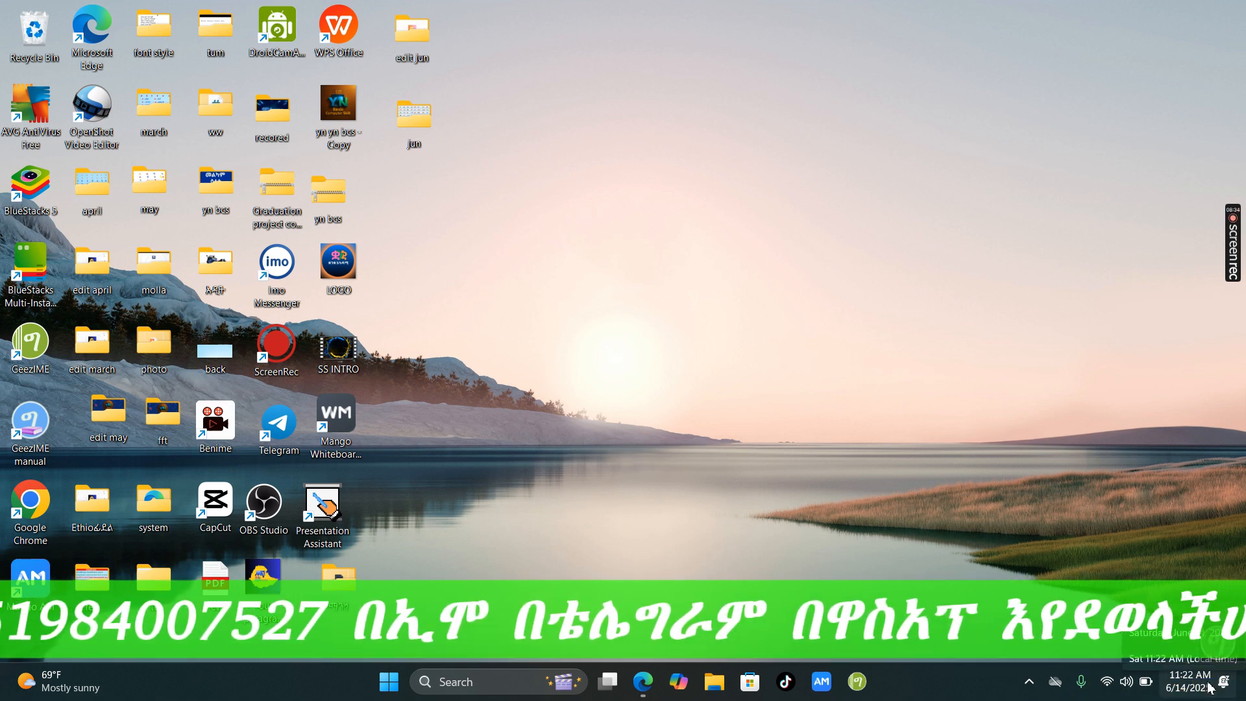
Check the date tooltip and open quick settings to view the Wi-Fi connection list, returning to the main quick settings view.
{"action": "mouse_move", "coordinate": [1210, 687]}
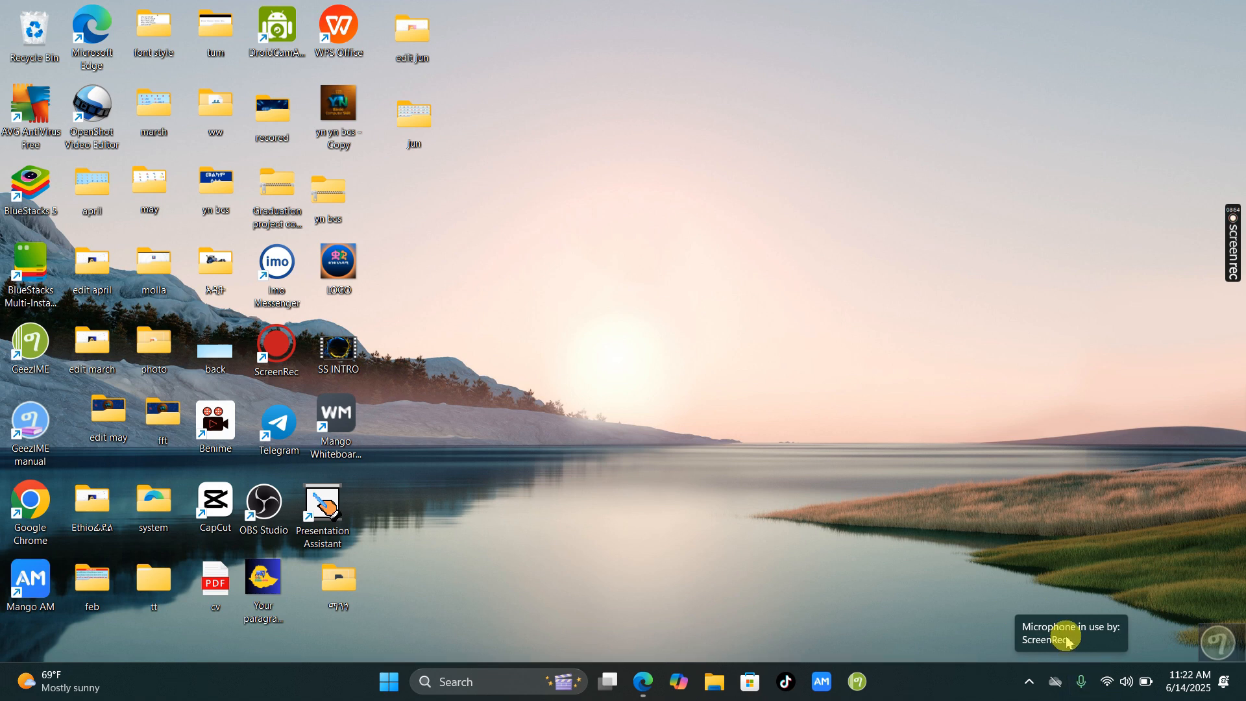
{"action": "left_click", "coordinate": [1109, 683]}
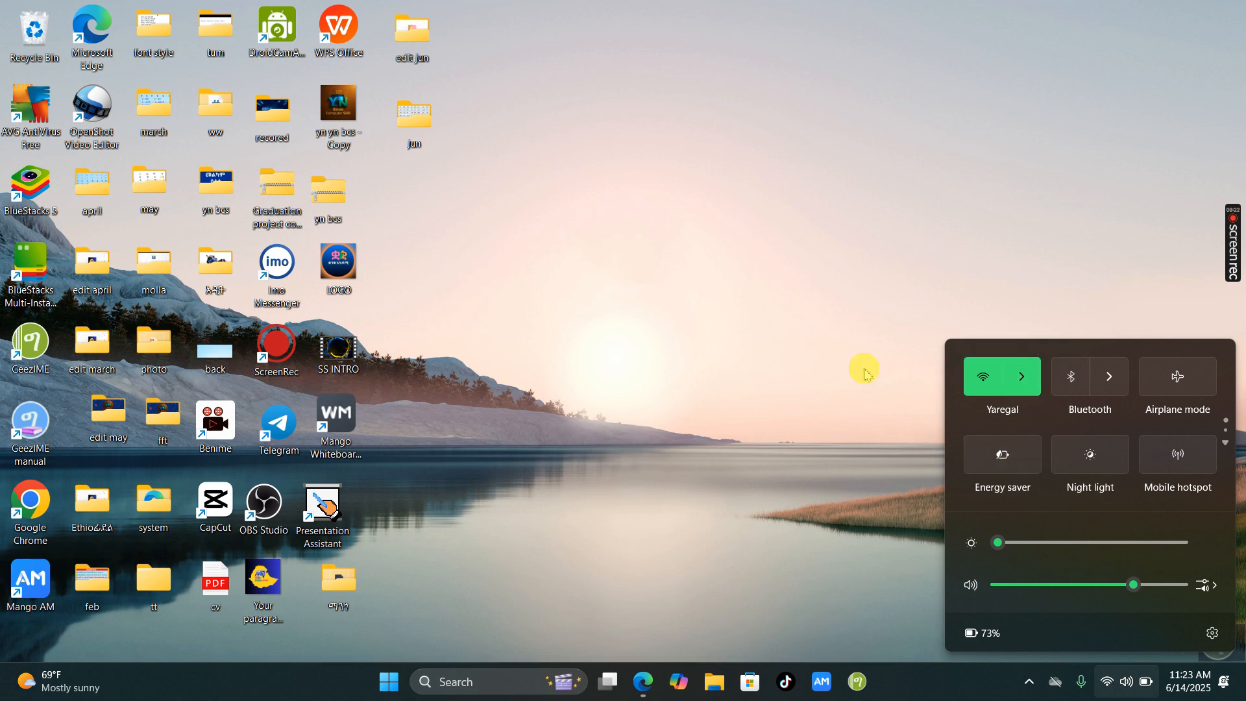
{"action": "left_click", "coordinate": [1024, 378]}
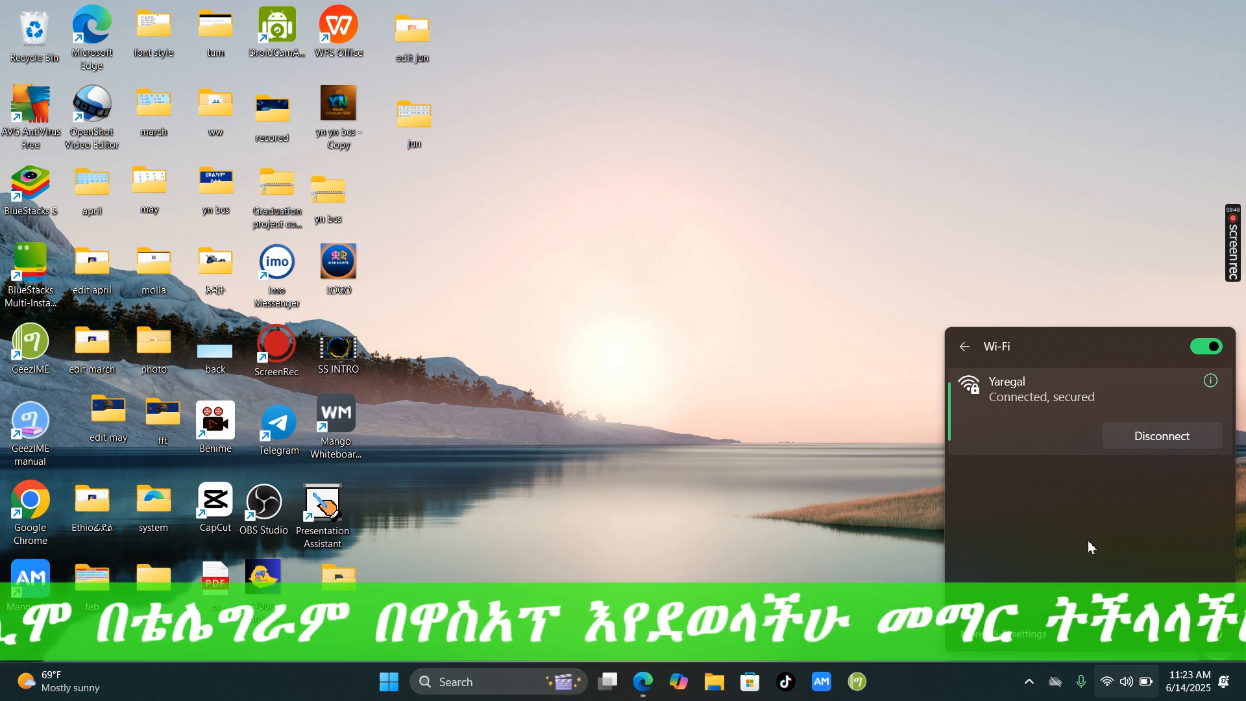
{"action": "left_click", "coordinate": [959, 347]}
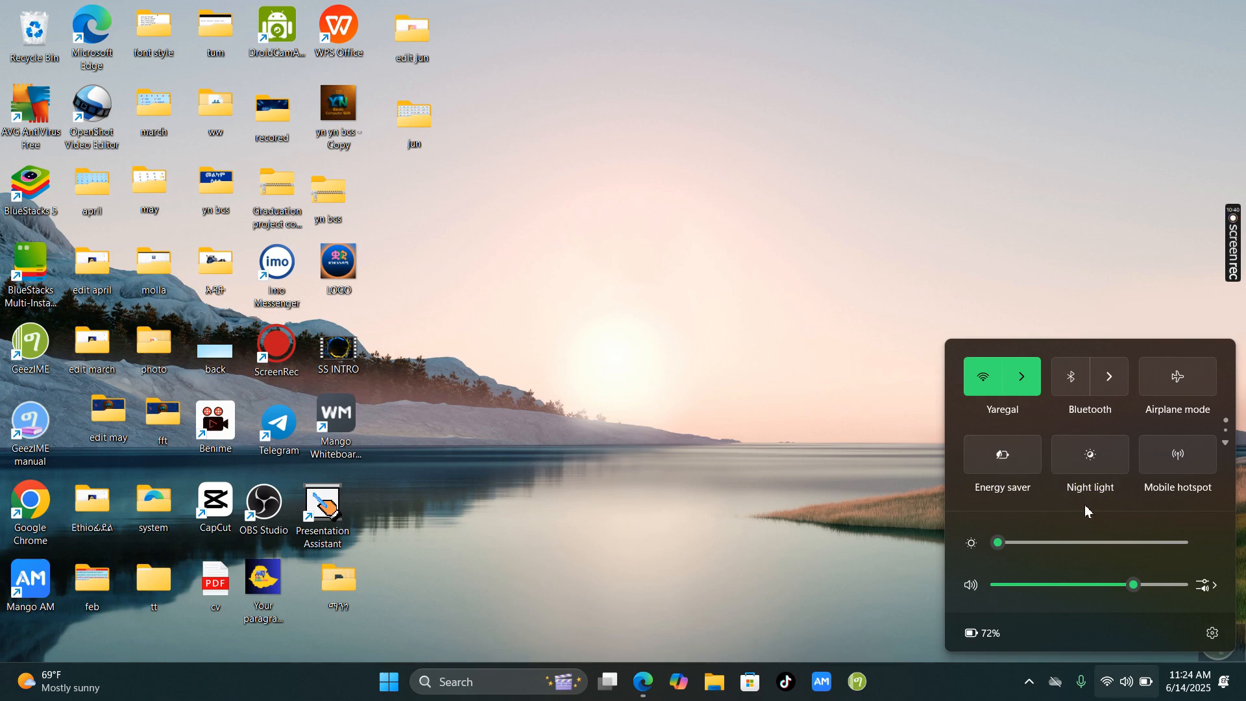
Toggle Night light on and off repeatedly in quick settings, leaving it off.
{"action": "left_click", "coordinate": [1094, 472]}
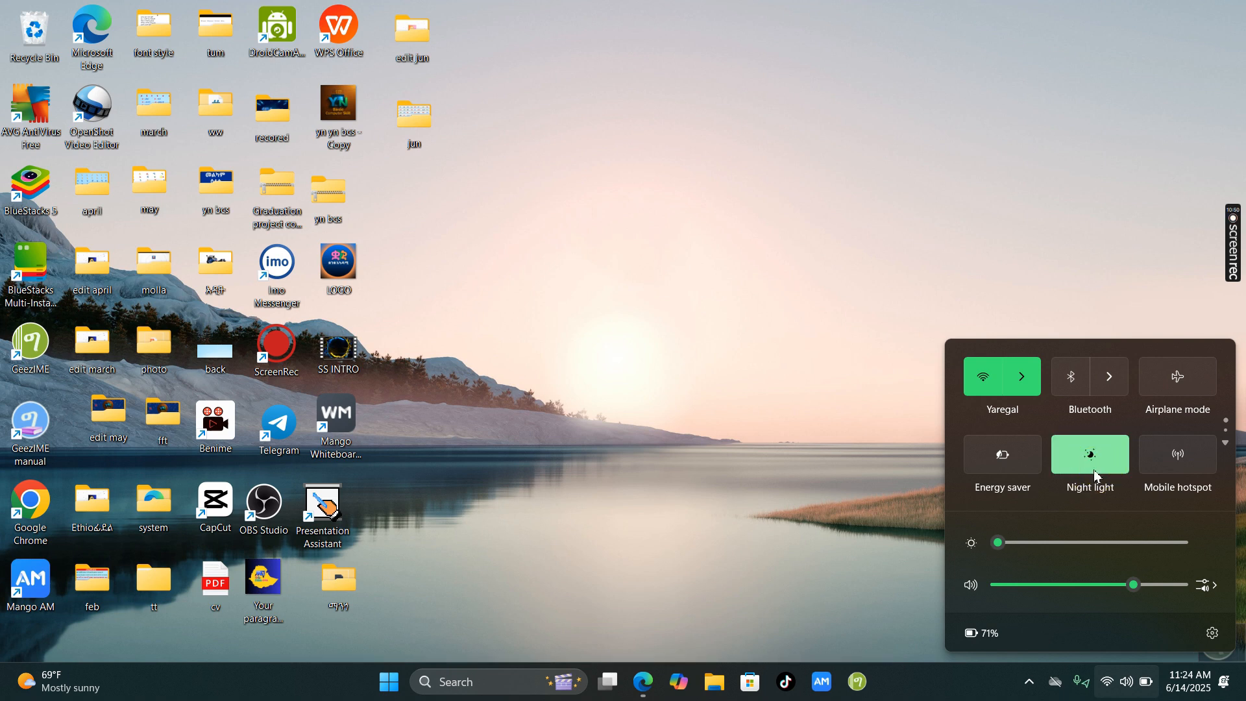
{"action": "left_click", "coordinate": [1094, 472]}
{"action": "left_click", "coordinate": [1094, 472]}
{"action": "left_click", "coordinate": [1095, 473]}
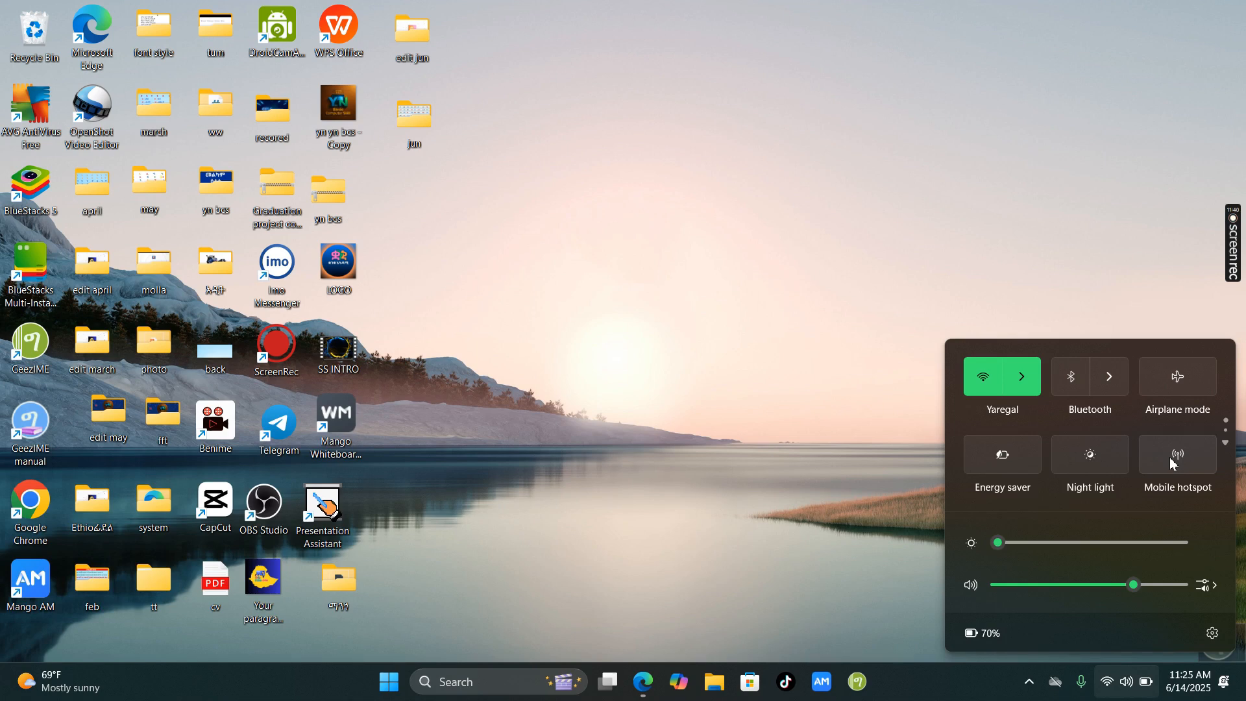
Turn the mobile hotspot on, off and on again in quick settings.
{"action": "left_click", "coordinate": [1173, 464]}
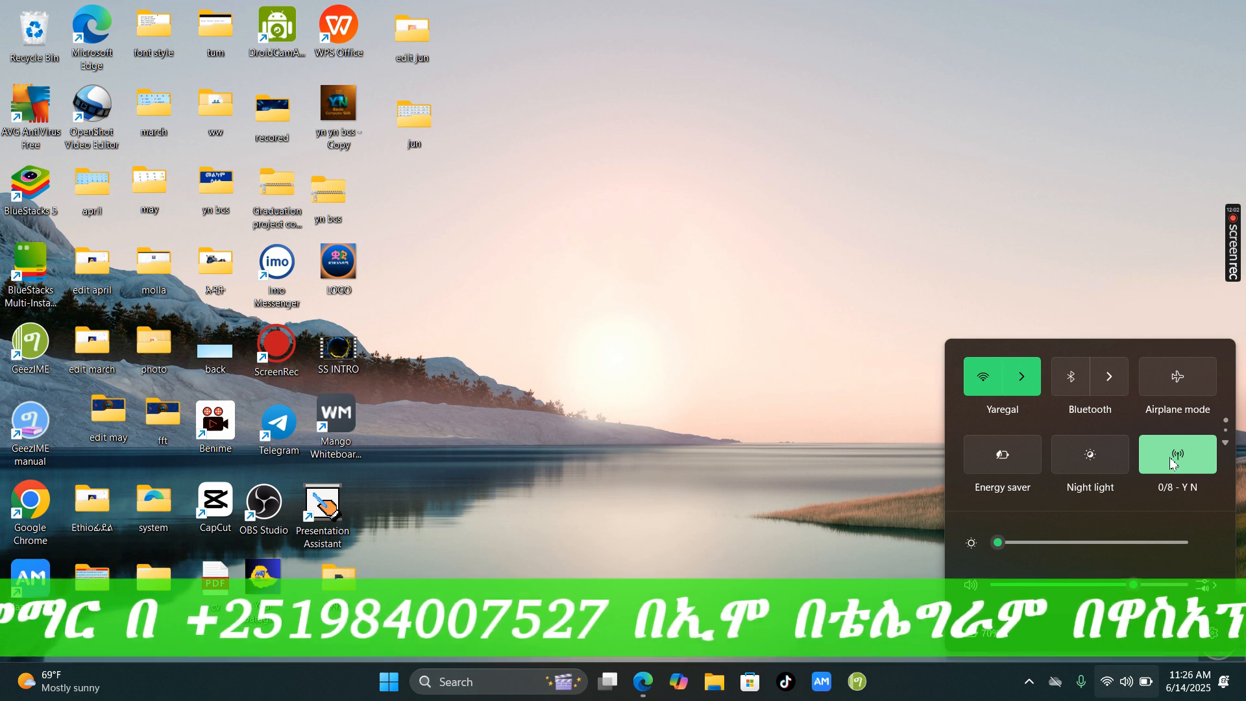
{"action": "left_click", "coordinate": [1172, 462]}
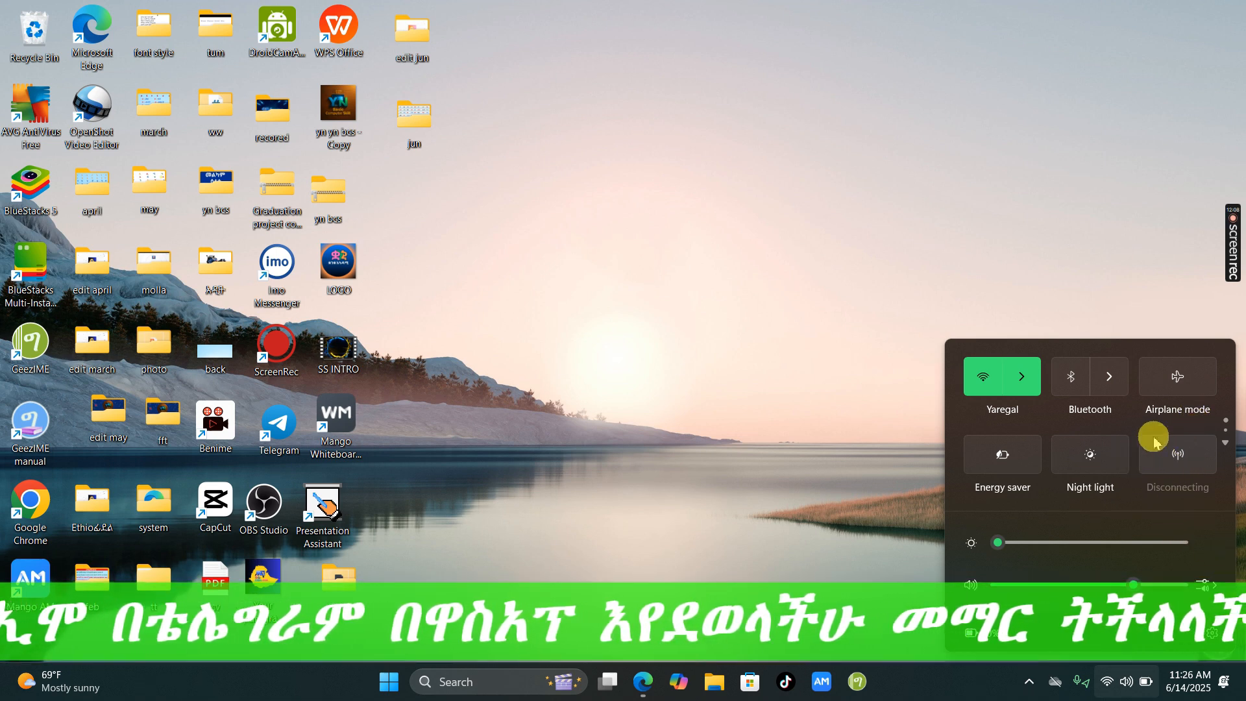
{"action": "left_click", "coordinate": [1187, 454]}
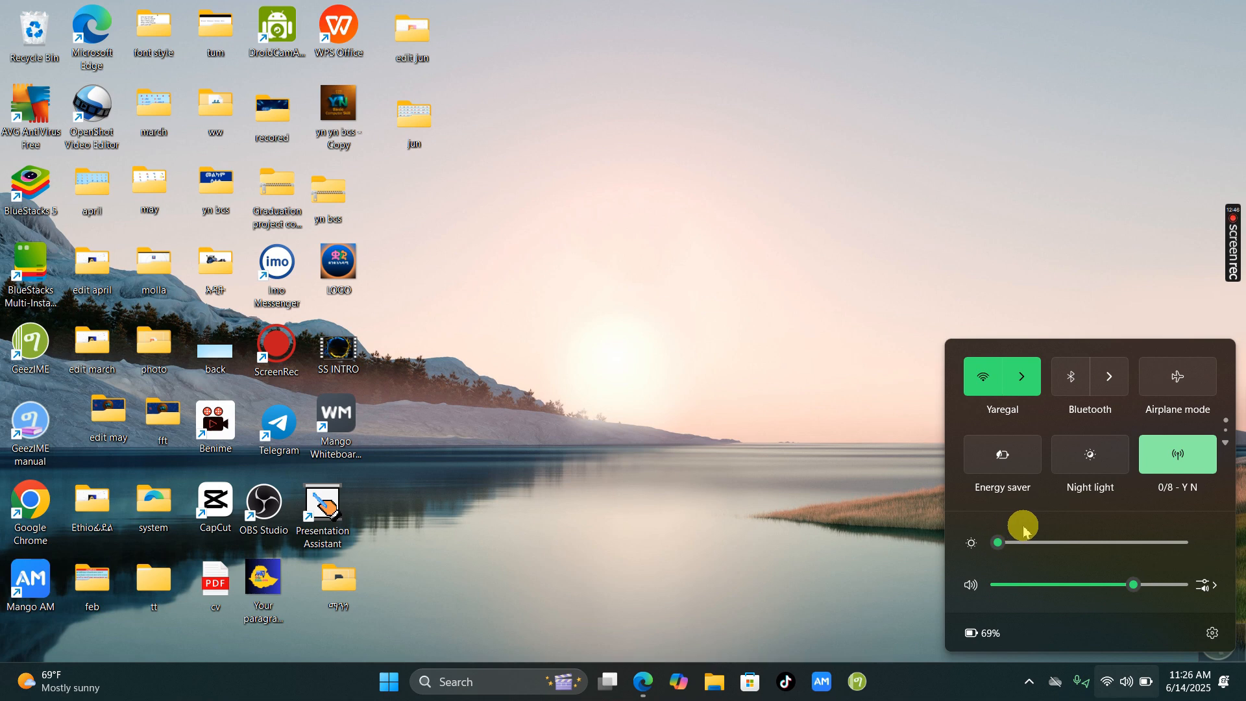
Set the screen brightness to 0 and try several speaker volume levels, ending at about half.
{"action": "mouse_move", "coordinate": [1001, 546]}
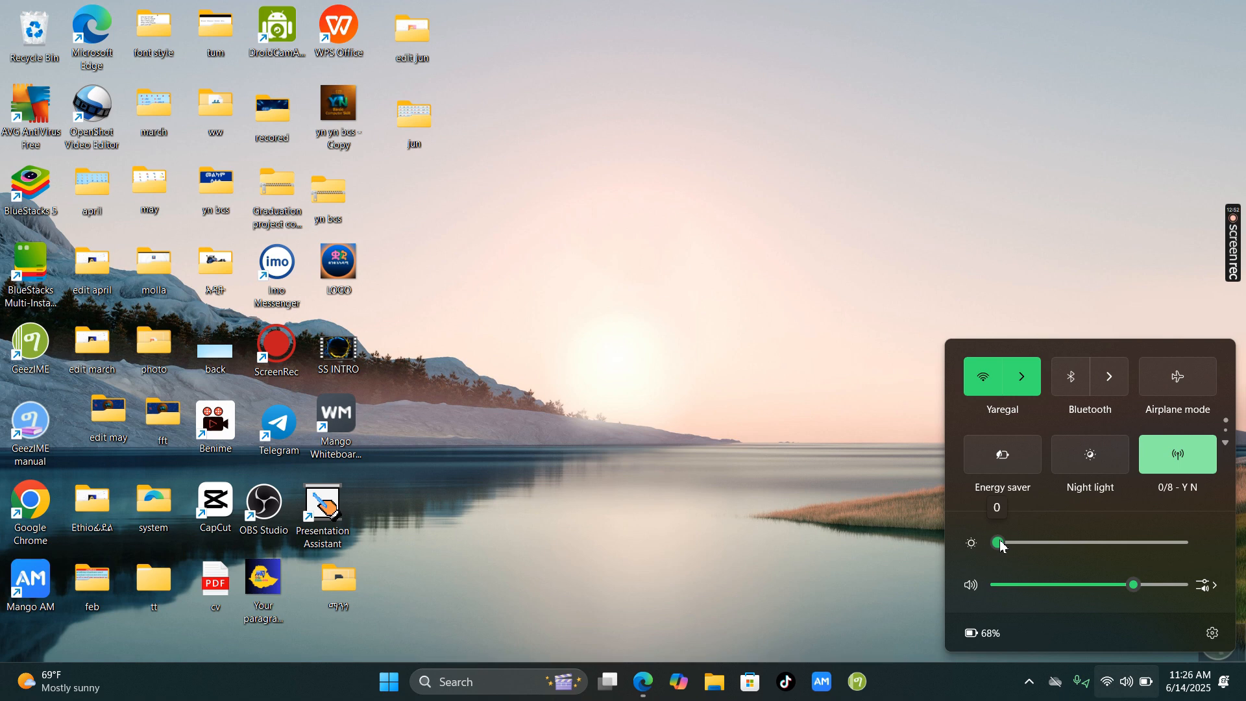
{"action": "mouse_move", "coordinate": [1001, 545]}
{"action": "left_mouse_down"}
{"action": "mouse_move", "coordinate": [1165, 520]}
{"action": "mouse_move", "coordinate": [945, 560]}
{"action": "mouse_move", "coordinate": [967, 545]}
{"action": "mouse_move", "coordinate": [1190, 528]}
{"action": "mouse_move", "coordinate": [1110, 554]}
{"action": "mouse_move", "coordinate": [974, 570]}
{"action": "mouse_move", "coordinate": [1001, 539]}
{"action": "mouse_move", "coordinate": [1017, 545]}
{"action": "mouse_move", "coordinate": [991, 545]}
{"action": "left_mouse_up"}
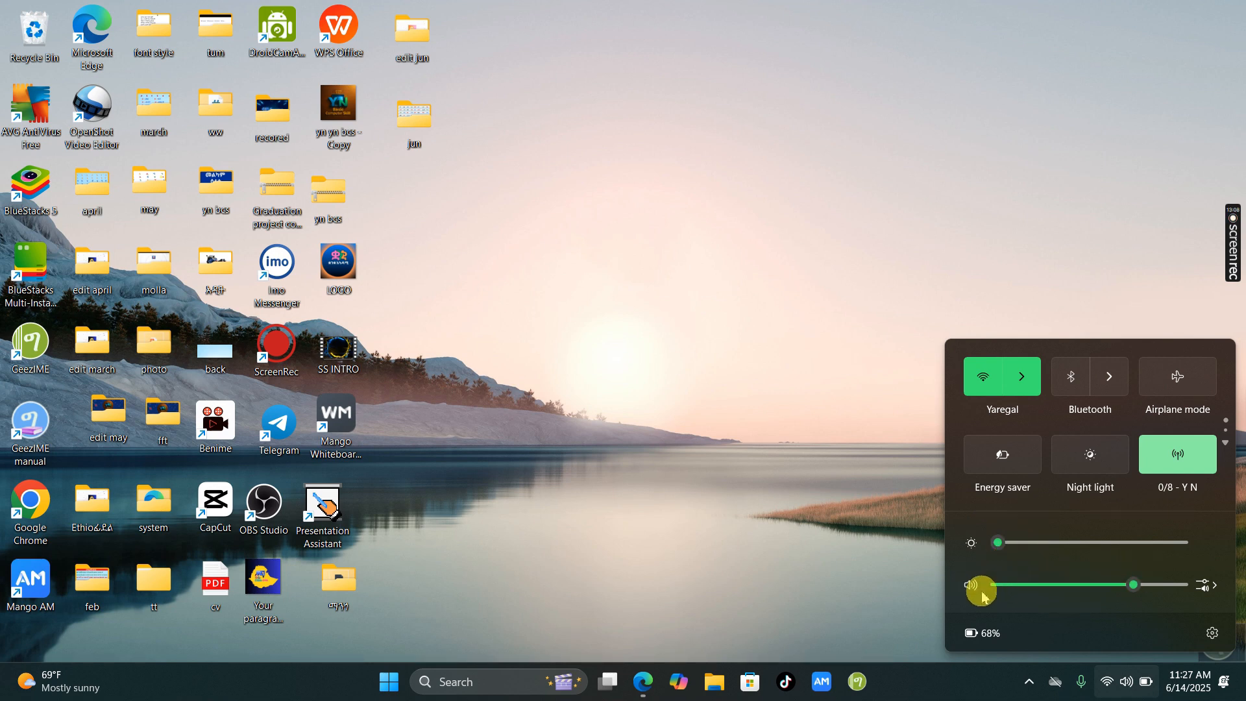
{"action": "left_click", "coordinate": [1068, 584]}
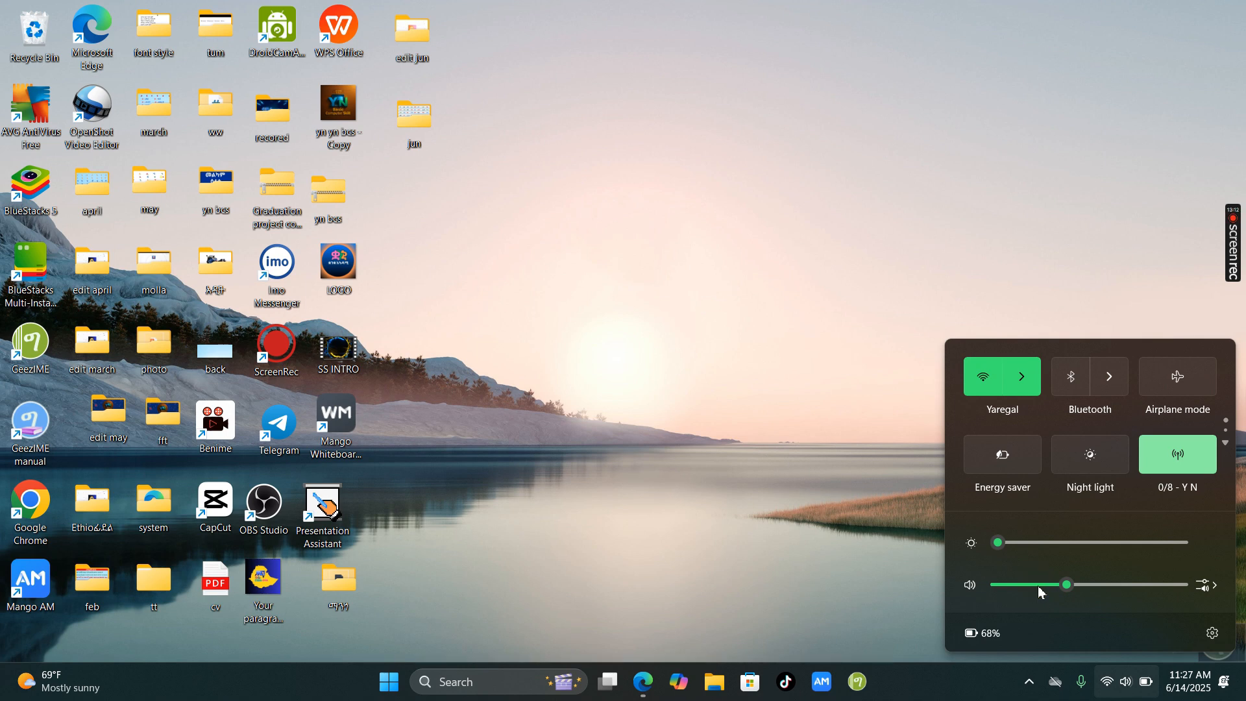
{"action": "left_click", "coordinate": [1038, 585]}
{"action": "left_click_drag", "start_coordinate": [1041, 586], "coordinate": [1074, 583]}
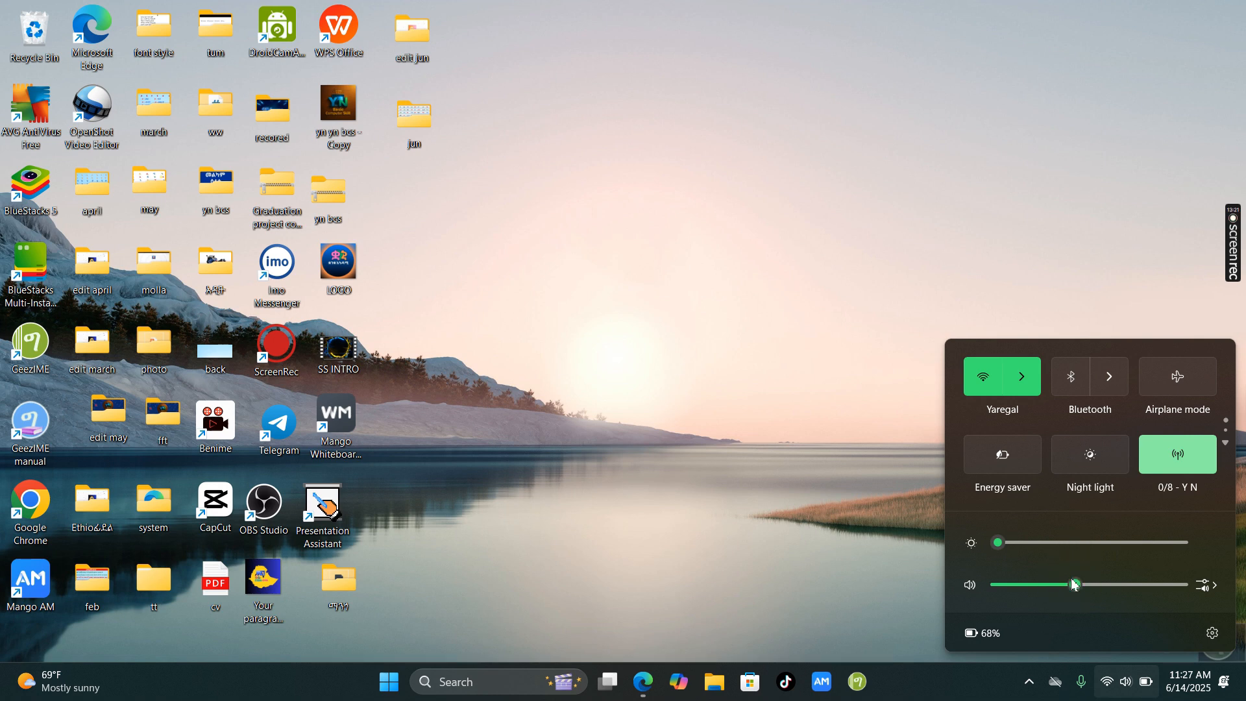
{"action": "left_click", "coordinate": [1115, 585]}
{"action": "left_click", "coordinate": [1116, 586]}
{"action": "mouse_move", "coordinate": [1114, 586]}
{"action": "left_mouse_down"}
{"action": "mouse_move", "coordinate": [1034, 590]}
{"action": "mouse_move", "coordinate": [1138, 581]}
{"action": "mouse_move", "coordinate": [1050, 585]}
{"action": "mouse_move", "coordinate": [1112, 571]}
{"action": "mouse_move", "coordinate": [1095, 581]}
{"action": "left_mouse_up"}
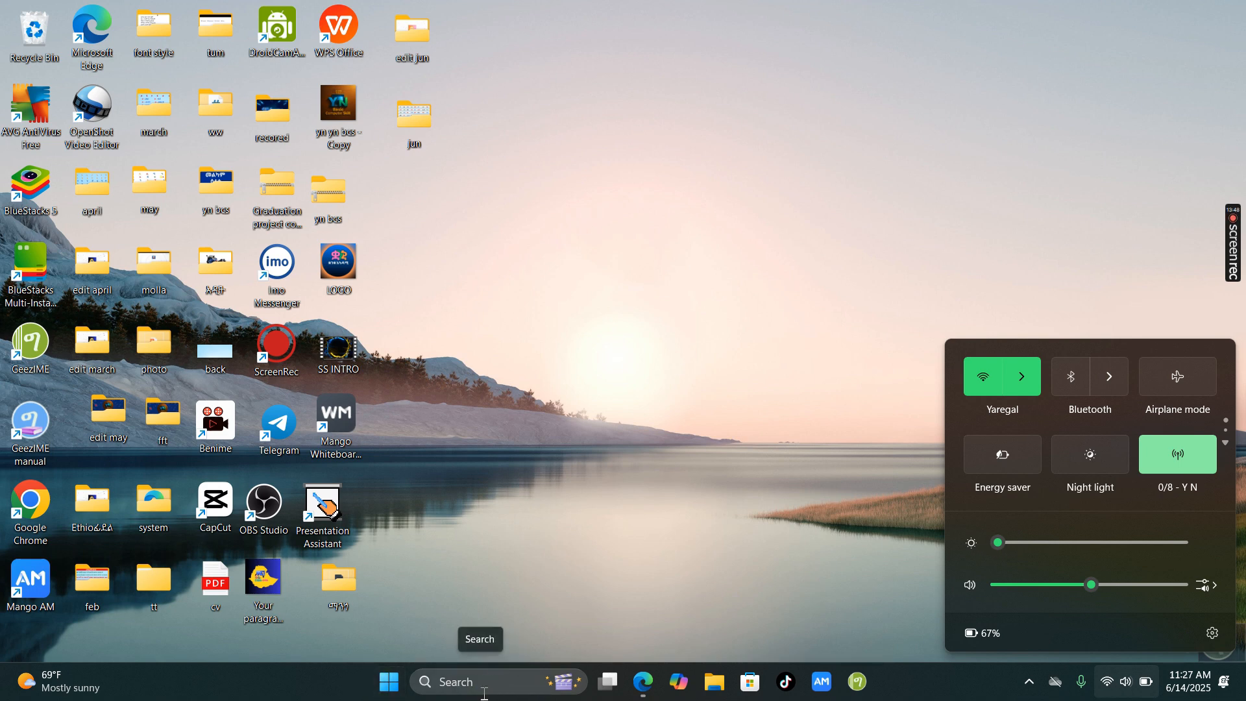
Open the Settings app from quick settings, view its Home page, and close it.
{"action": "left_click", "coordinate": [1212, 631]}
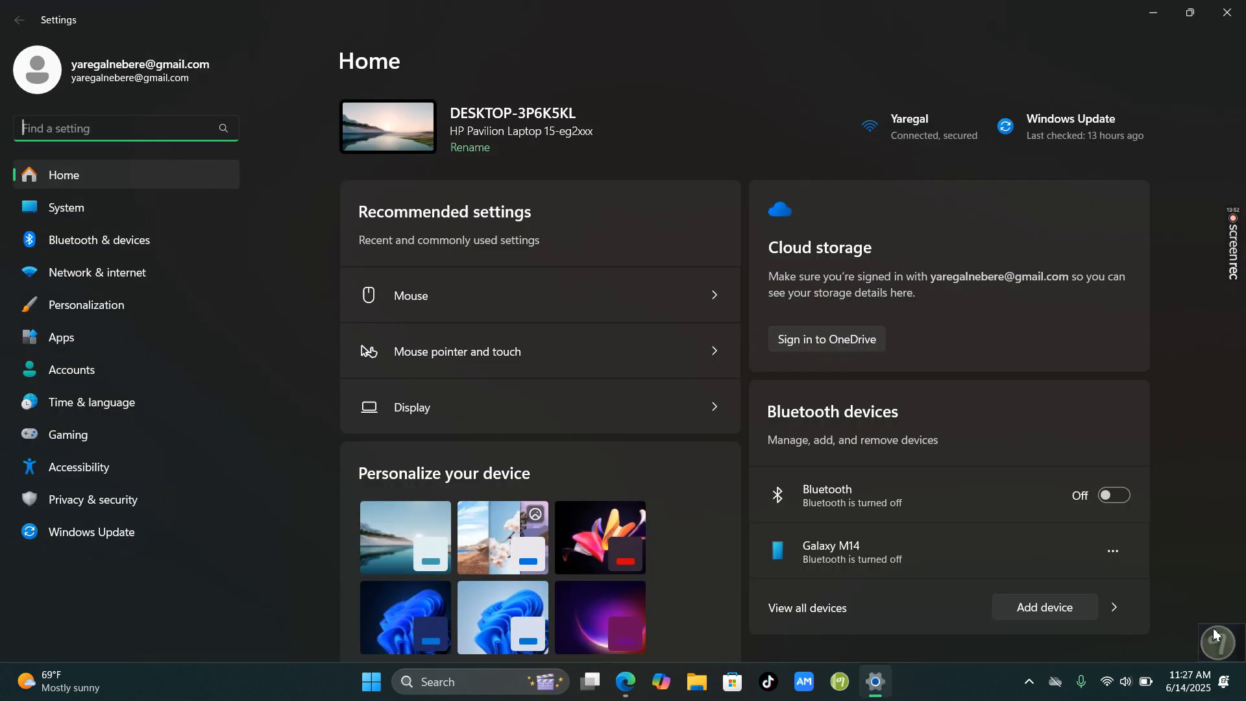
{"action": "left_click", "coordinate": [1227, 12]}
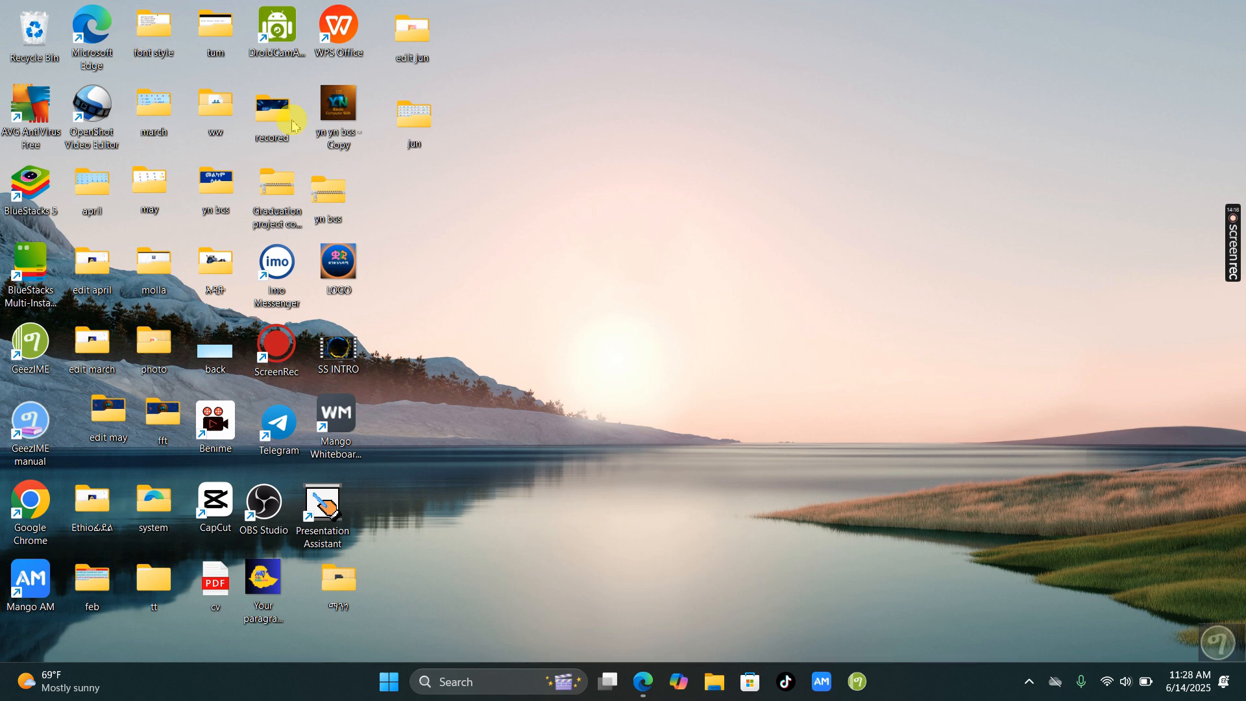
Move the jun, yn bus, yn yn bus - Copy and LOGO icons out to the empty area of the desktop.
{"action": "left_click_drag", "start_coordinate": [407, 133], "coordinate": [777, 65]}
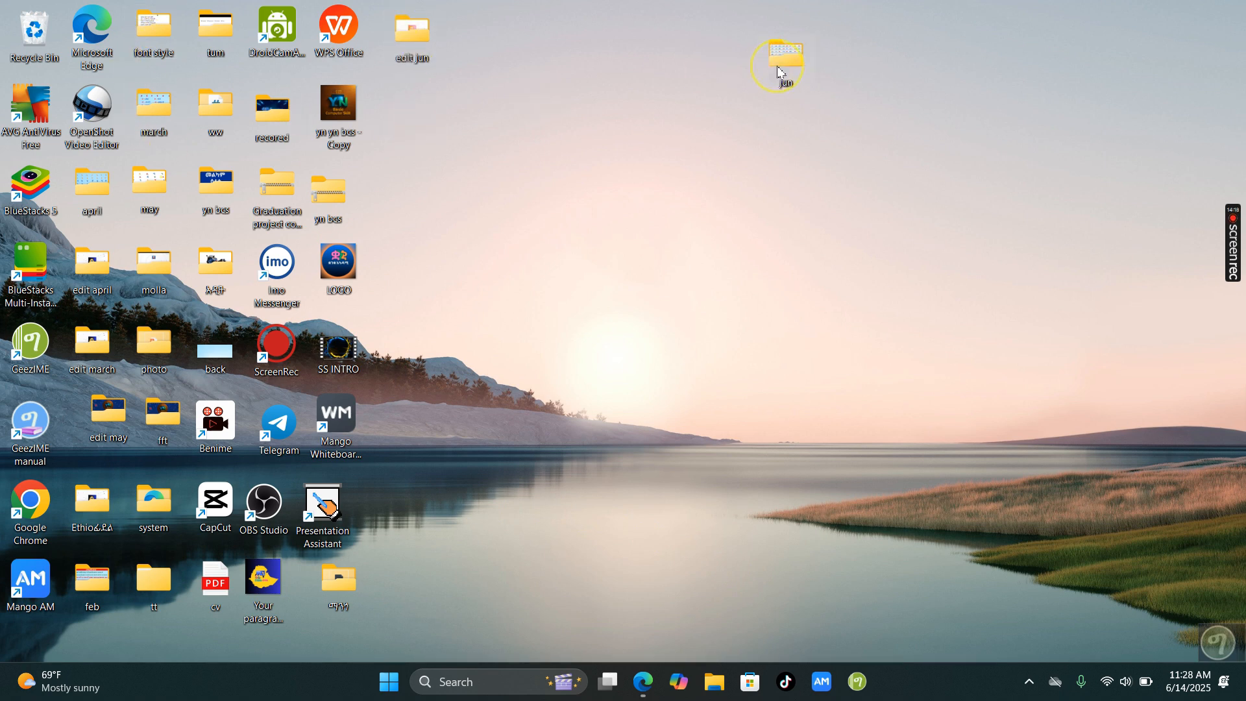
{"action": "left_click_drag", "start_coordinate": [429, 189], "coordinate": [674, 144]}
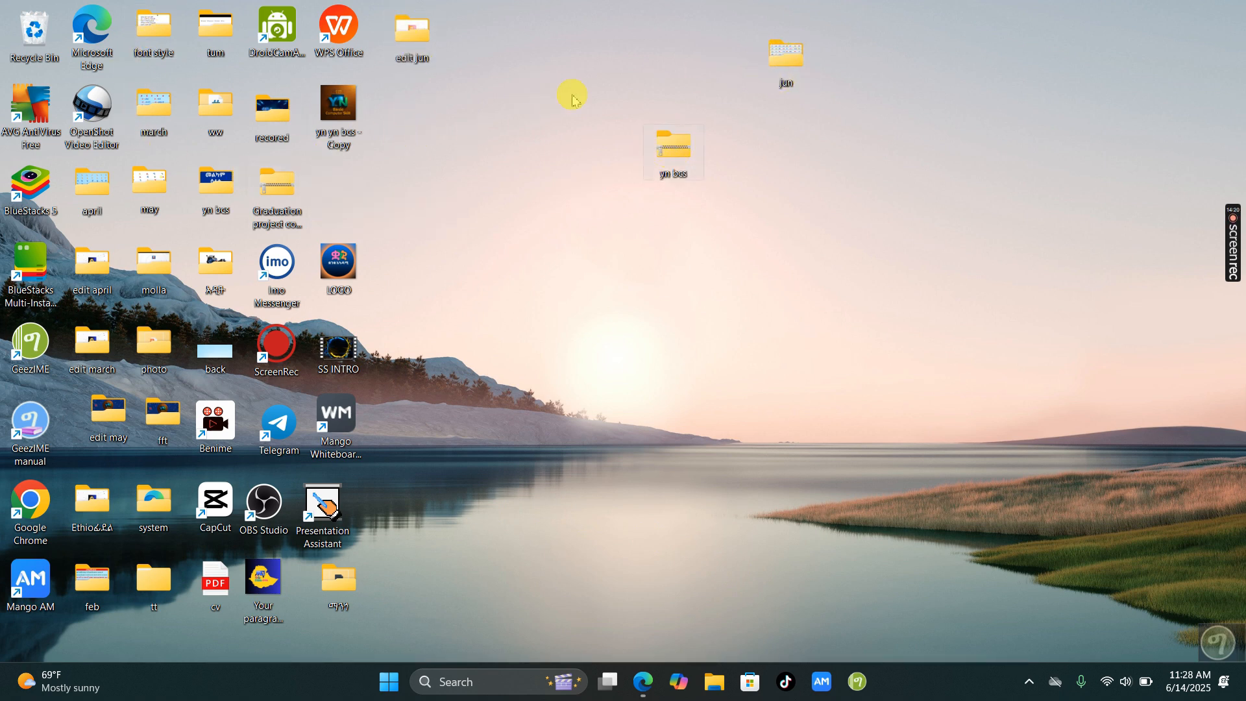
{"action": "left_click_drag", "start_coordinate": [344, 117], "coordinate": [626, 263]}
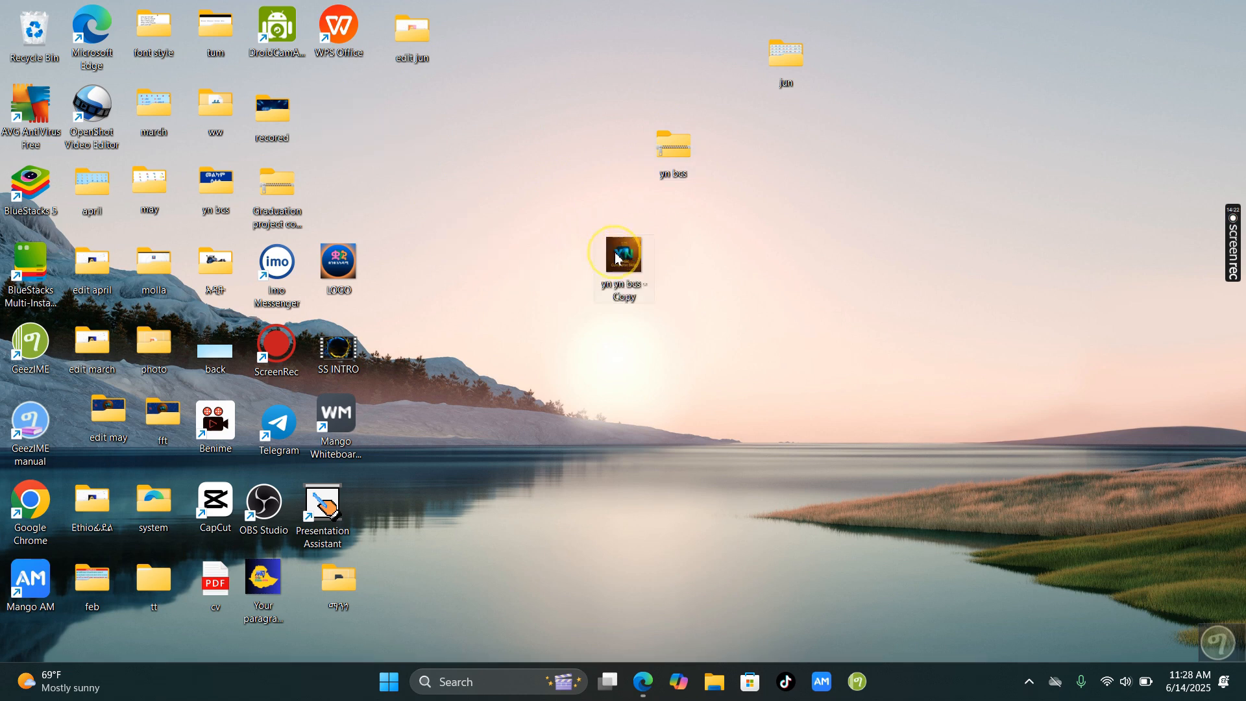
{"action": "left_click_drag", "start_coordinate": [338, 266], "coordinate": [801, 263]}
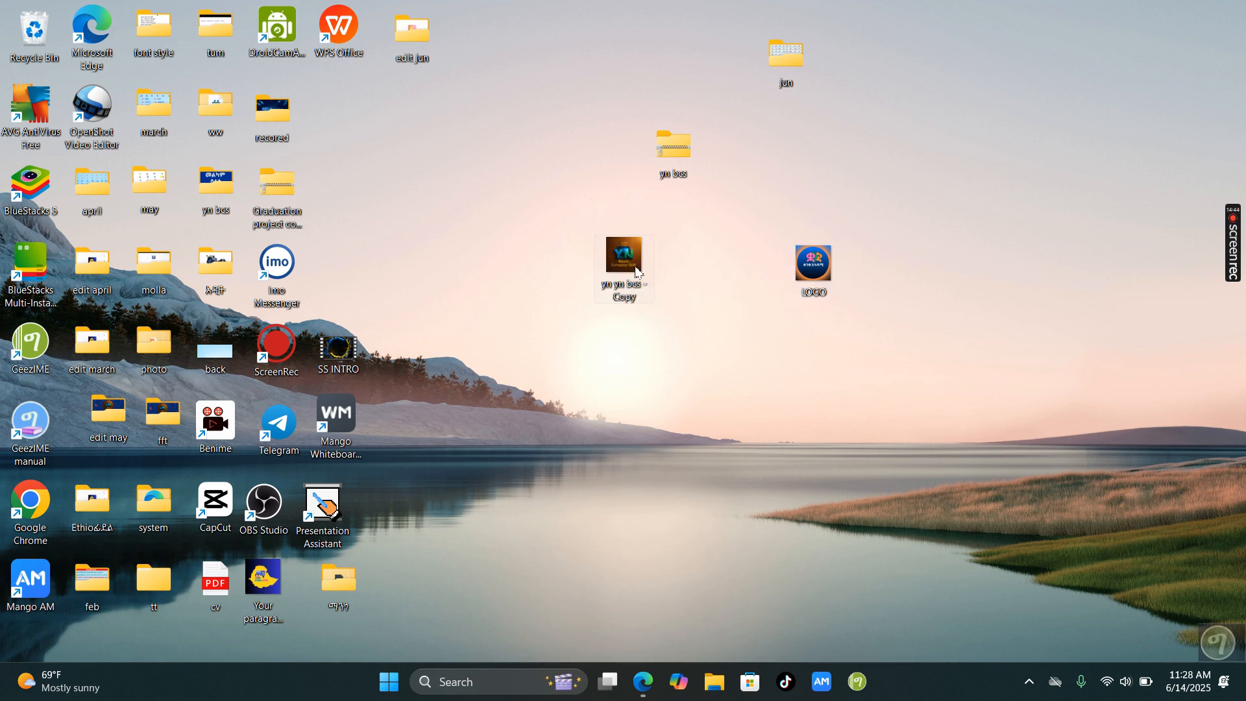
Move the yn yn bcs - Copy, LOGO, zipped yn bcs and jun icons back beside the other desktop icons.
{"action": "left_click_drag", "start_coordinate": [636, 272], "coordinate": [342, 130]}
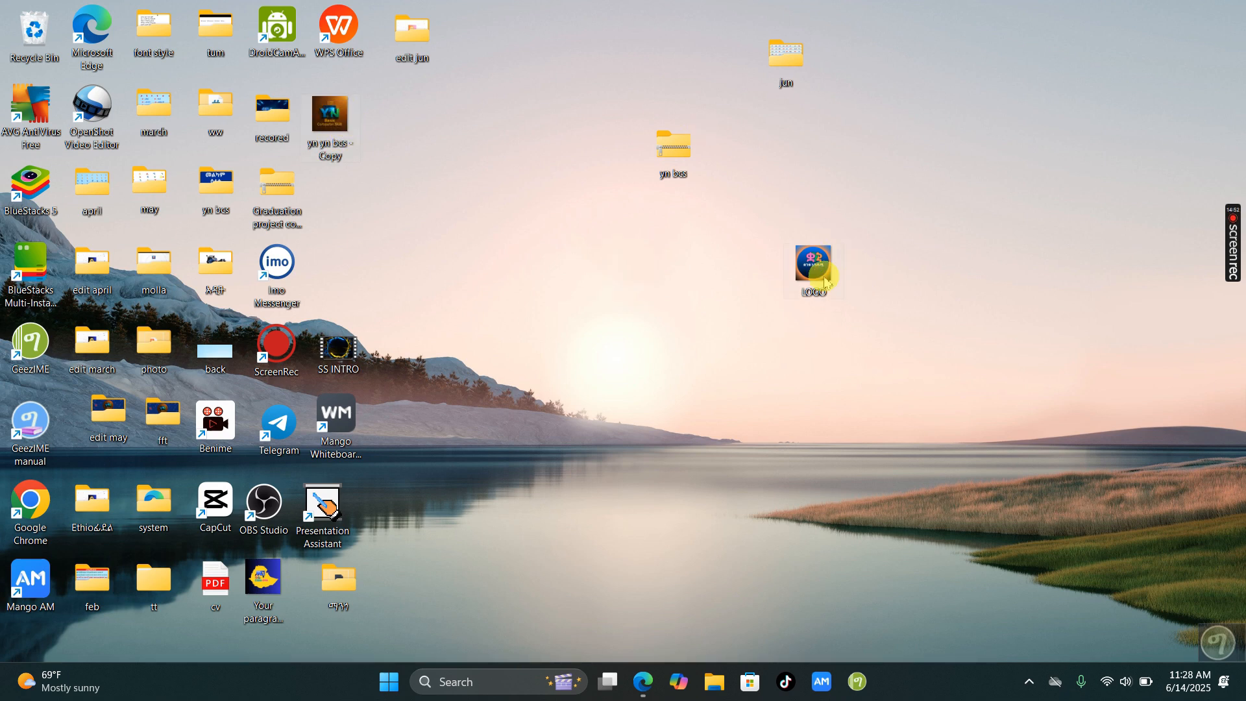
{"action": "left_click_drag", "start_coordinate": [804, 265], "coordinate": [404, 107]}
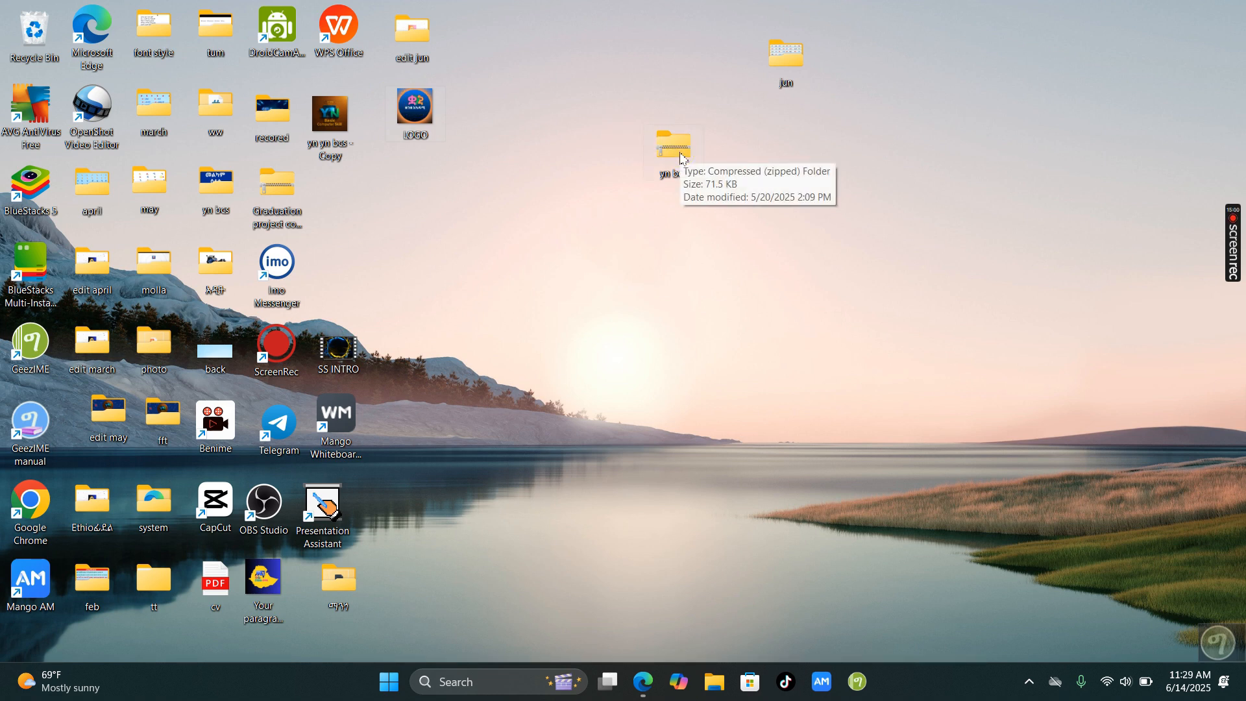
{"action": "left_click_drag", "start_coordinate": [682, 158], "coordinate": [348, 198]}
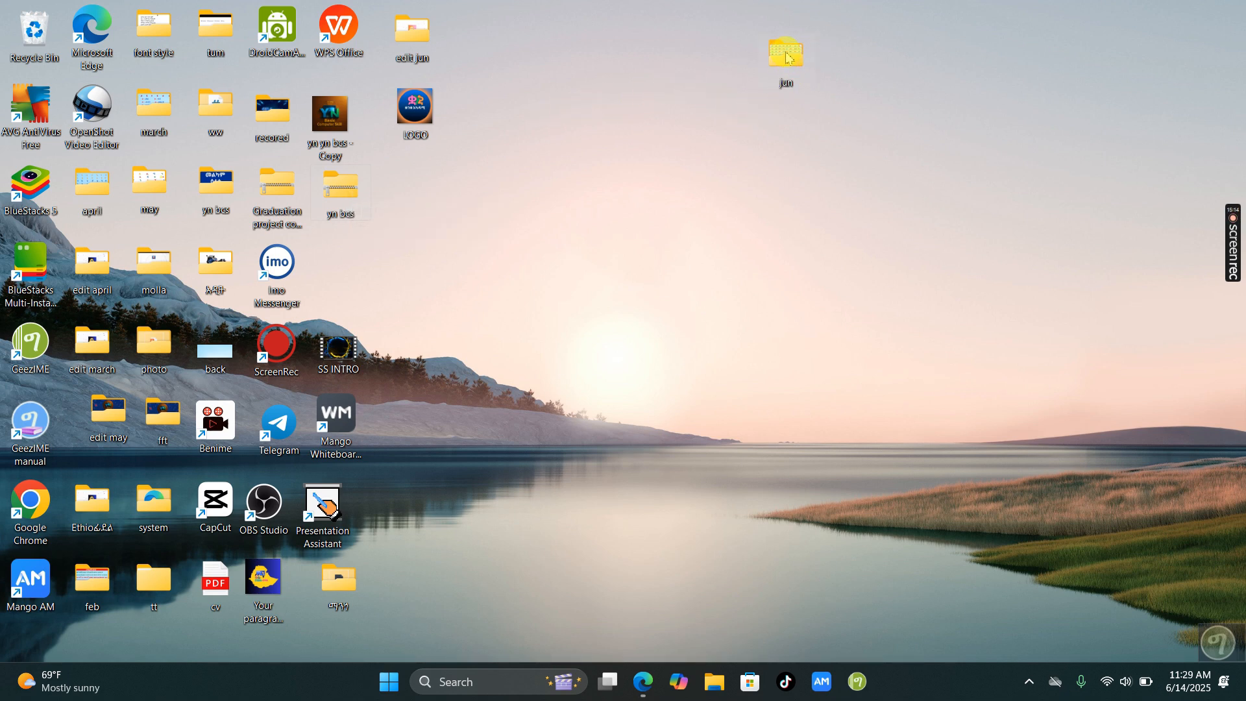
{"action": "left_click_drag", "start_coordinate": [787, 57], "coordinate": [344, 276]}
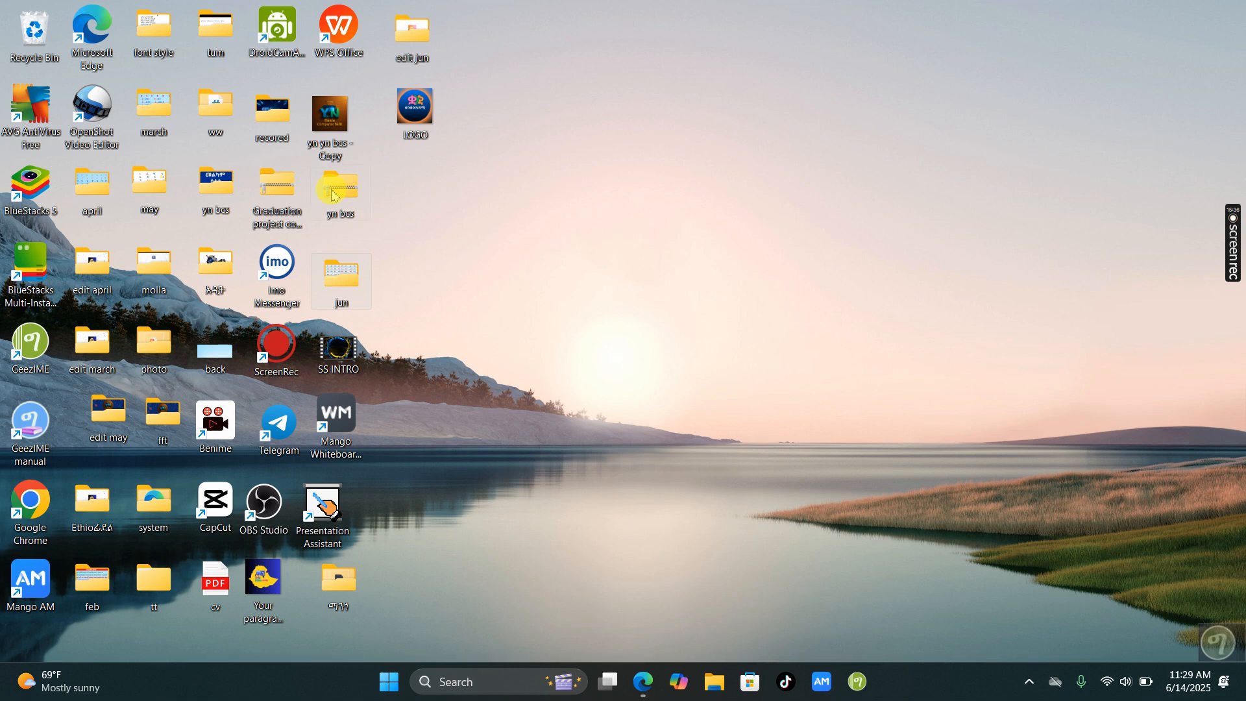
Open the yn bcs folder from the desktop twice, closing its window each time.
{"action": "double_click", "coordinate": [209, 187]}
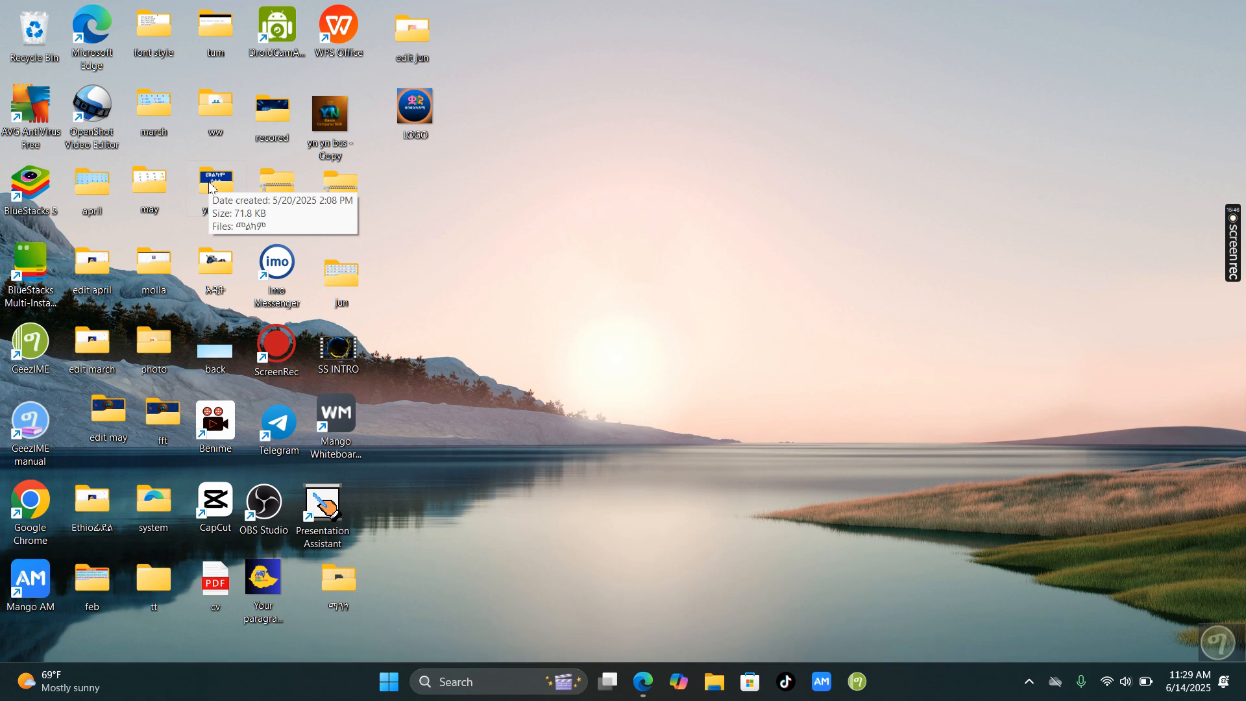
{"action": "right_click", "coordinate": [209, 187]}
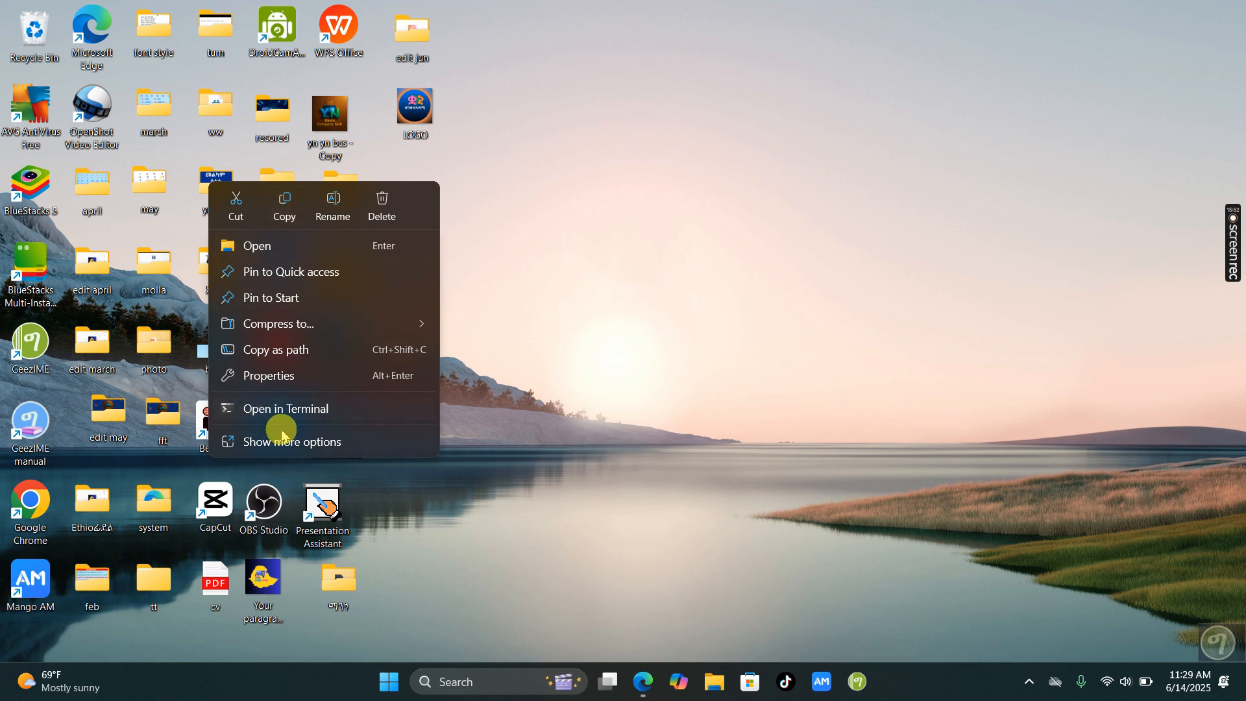
{"action": "left_click", "coordinate": [260, 245]}
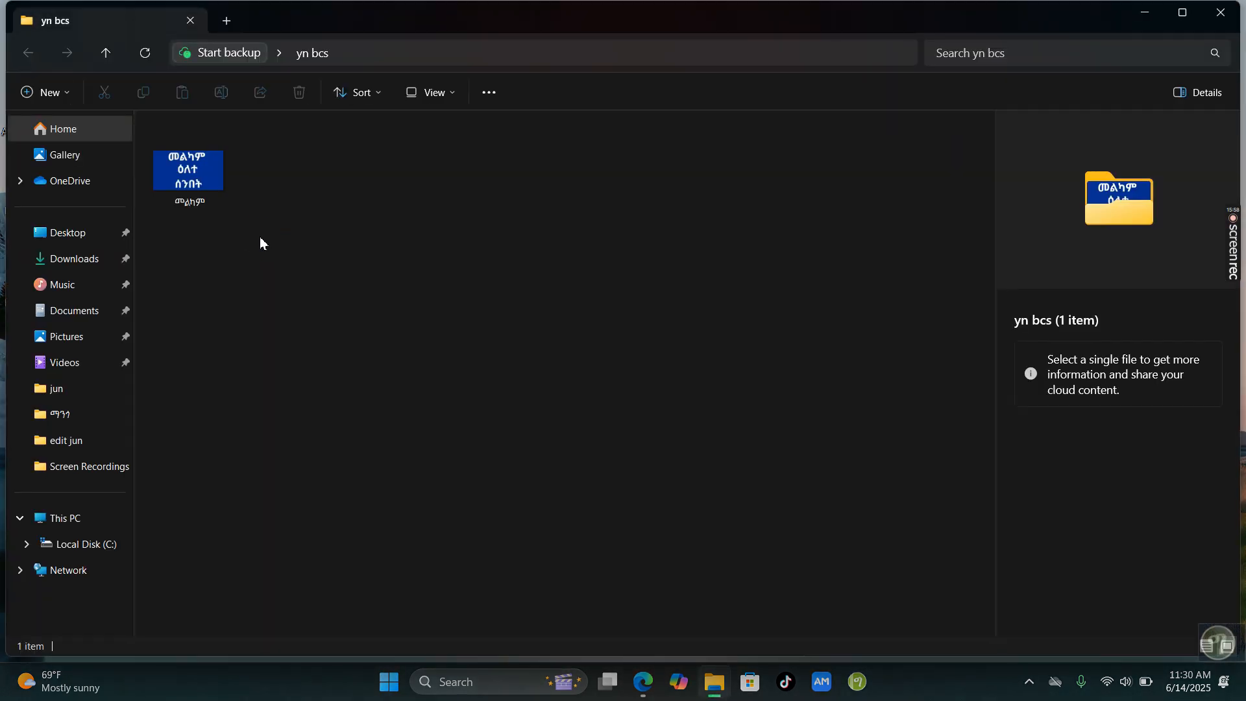
{"action": "left_click", "coordinate": [1222, 13]}
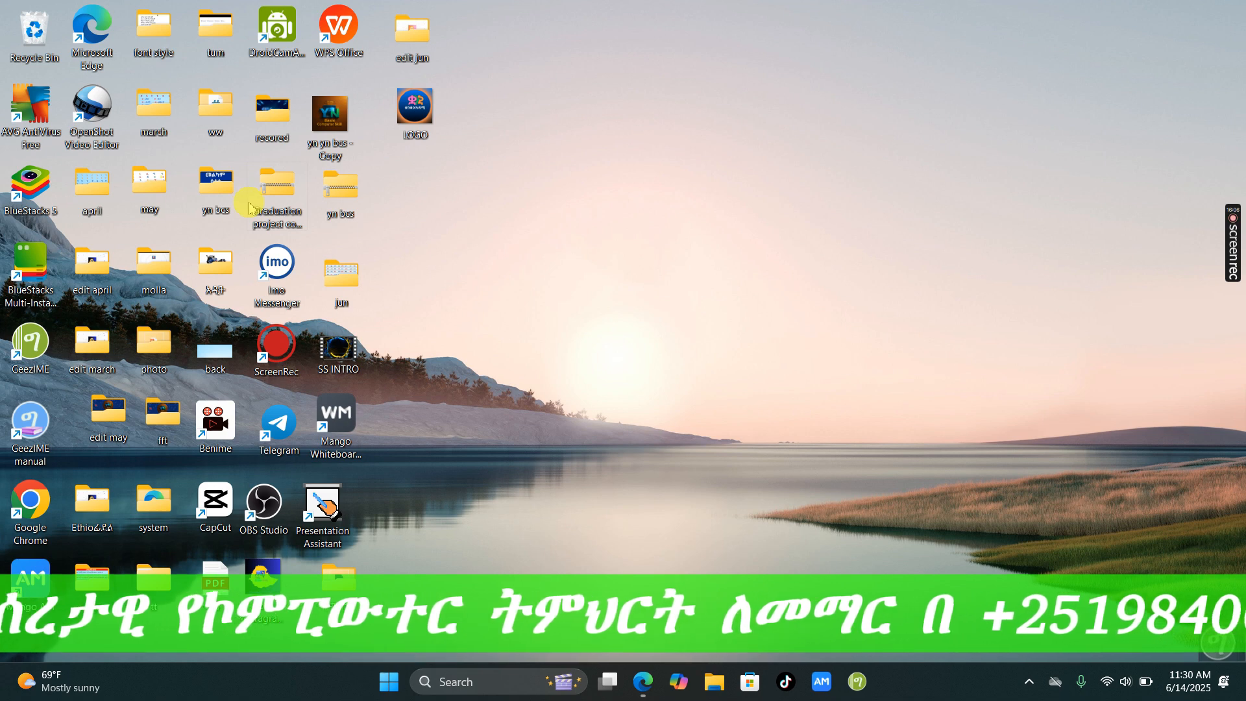
{"action": "left_click", "coordinate": [216, 180]}
{"action": "double_click", "coordinate": [215, 180]}
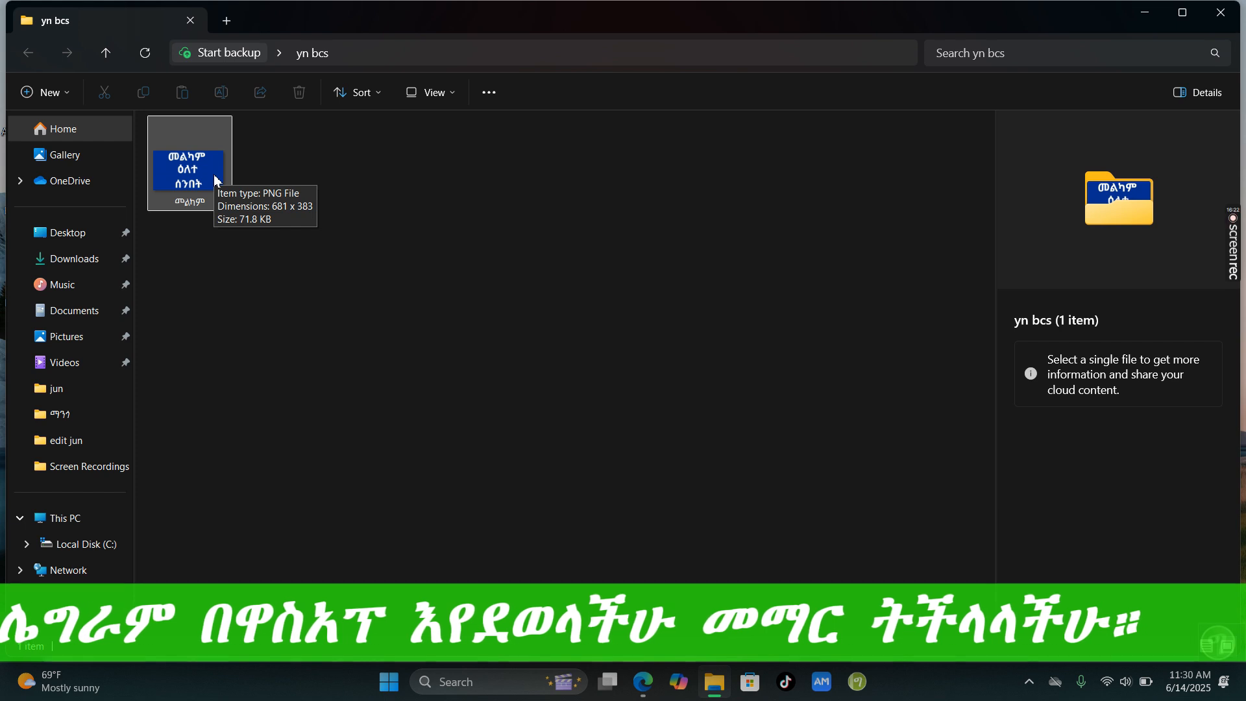
{"action": "left_click", "coordinate": [1222, 13]}
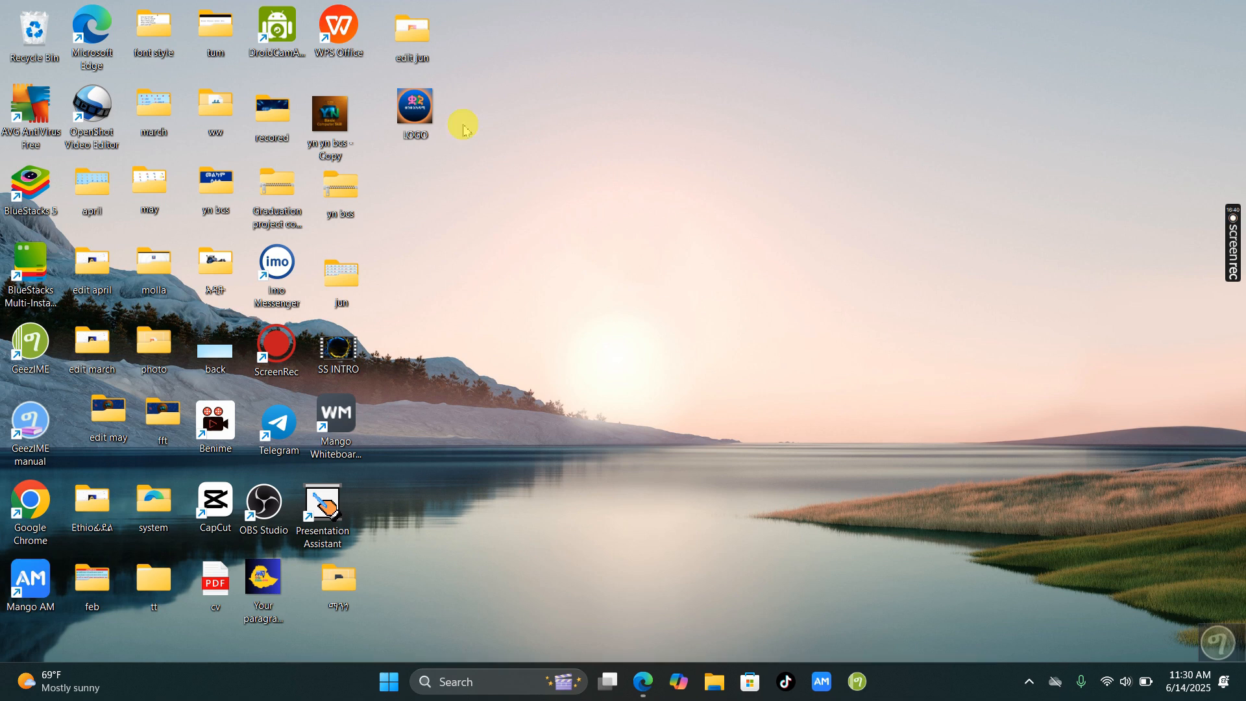
Create a new folder in the empty area of the desktop.
{"action": "right_click", "coordinate": [457, 158]}
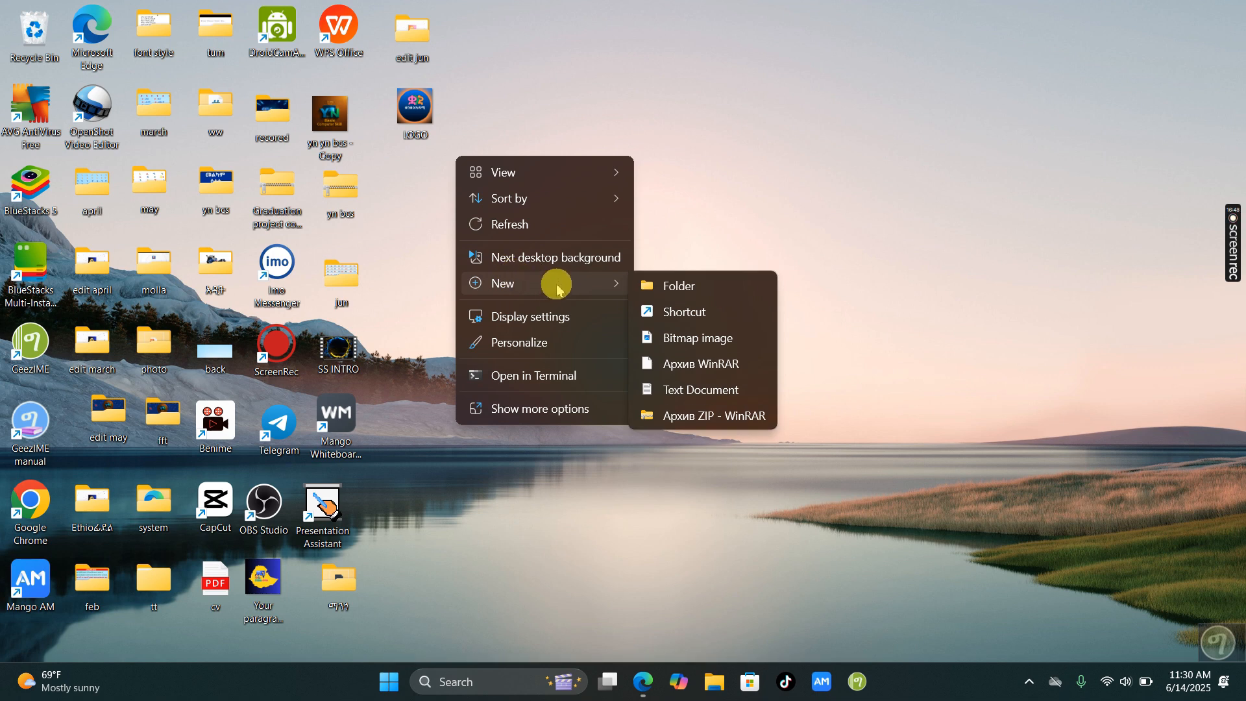
{"action": "left_click", "coordinate": [701, 146]}
{"action": "right_click", "coordinate": [701, 146]}
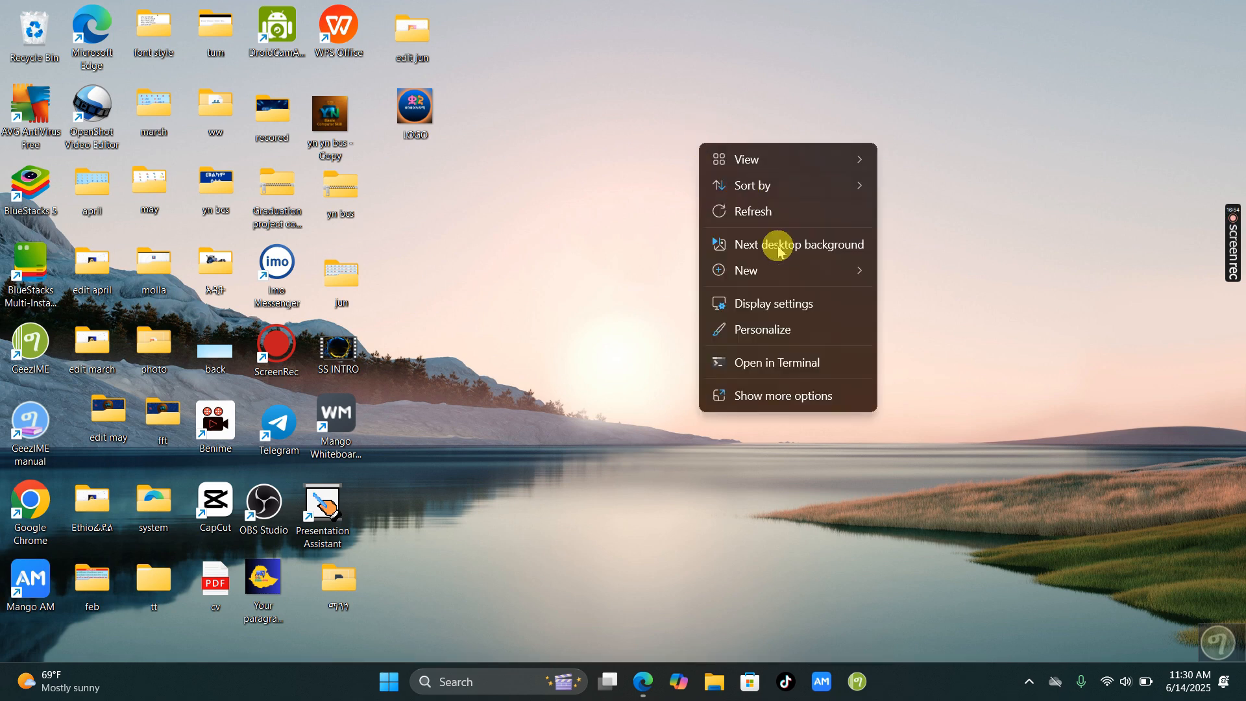
{"action": "mouse_move", "coordinate": [746, 272]}
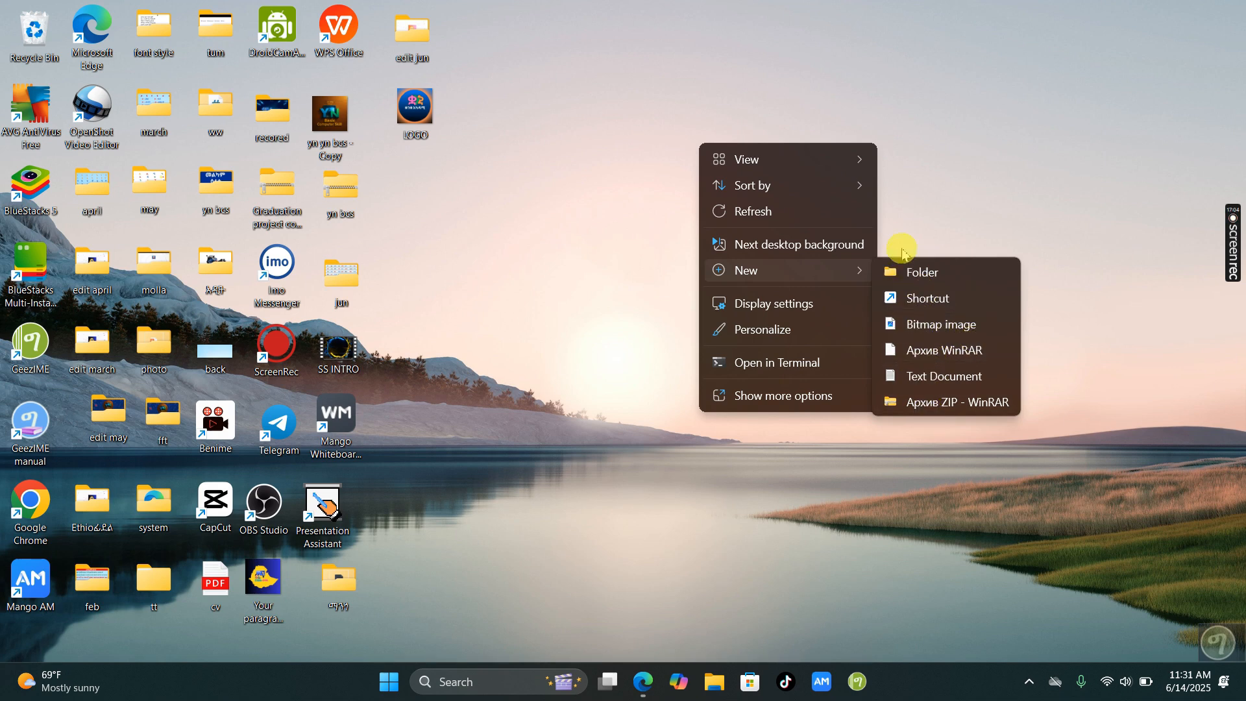
{"action": "left_click", "coordinate": [928, 272]}
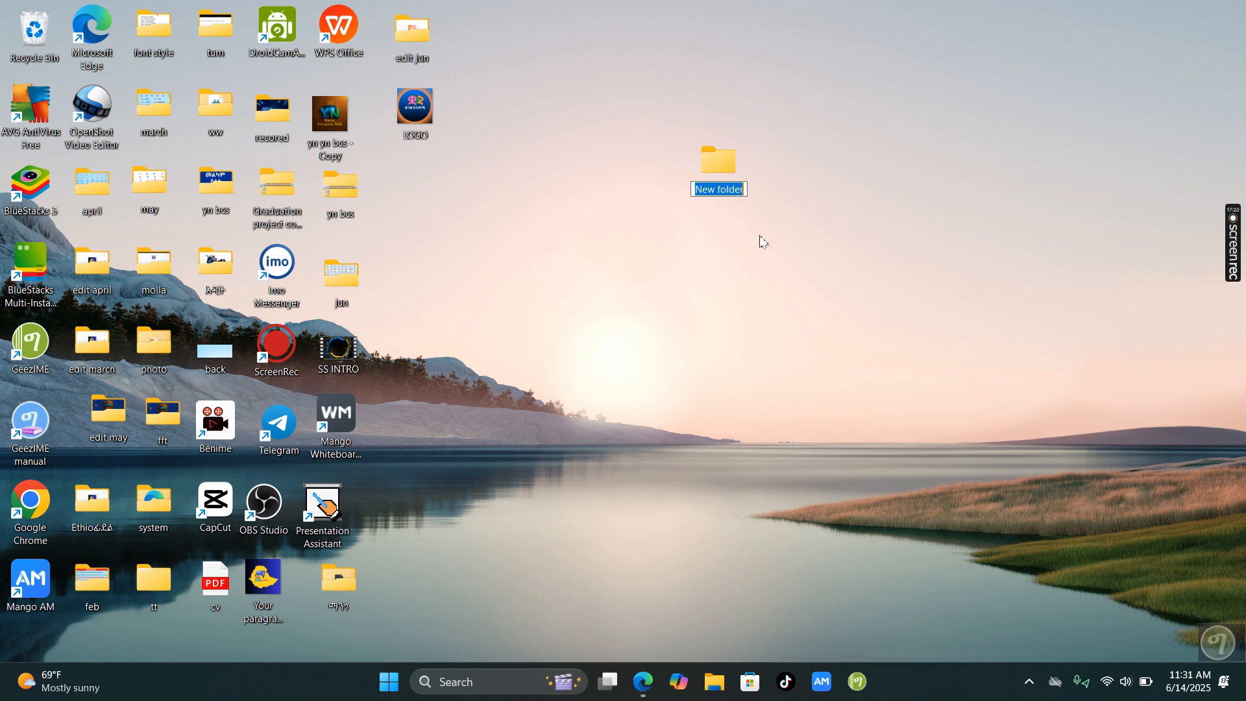
Try to name the new folder yn bcs, and dismiss the folder merge without accepting it.
{"action": "type", "text": "yn"}
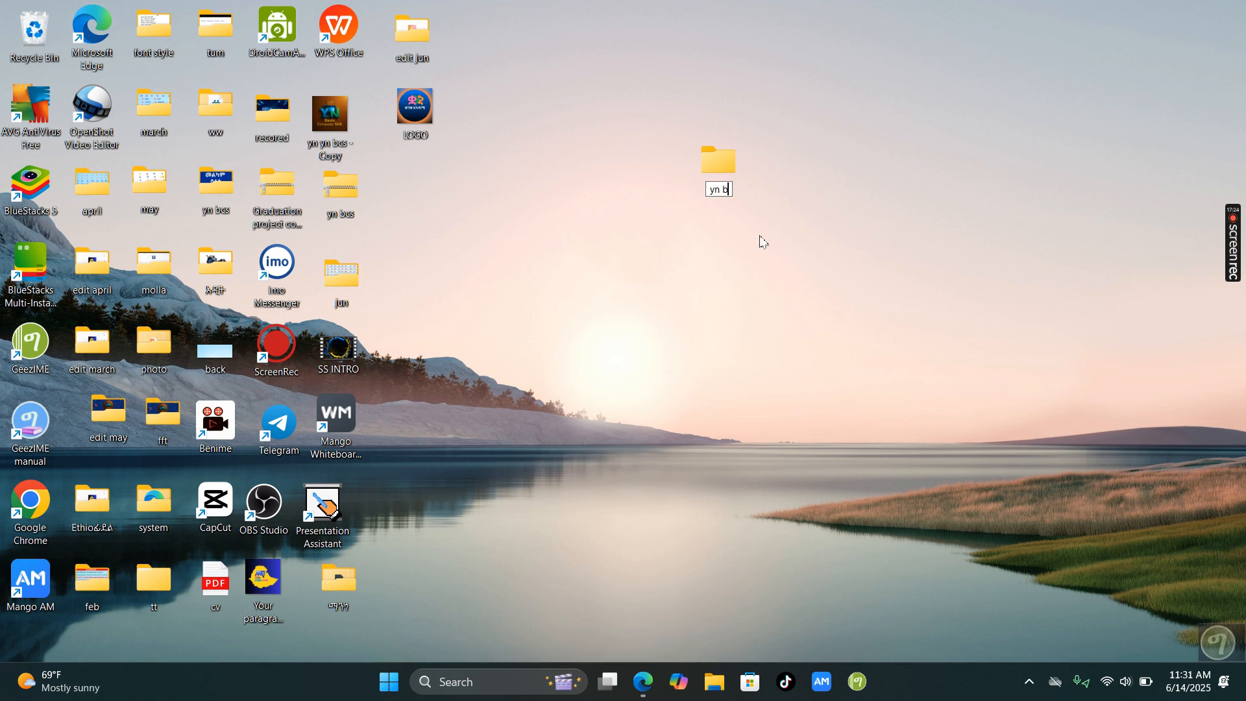
{"action": "type", "text": " bcs"}
{"action": "left_click", "coordinate": [770, 167]}
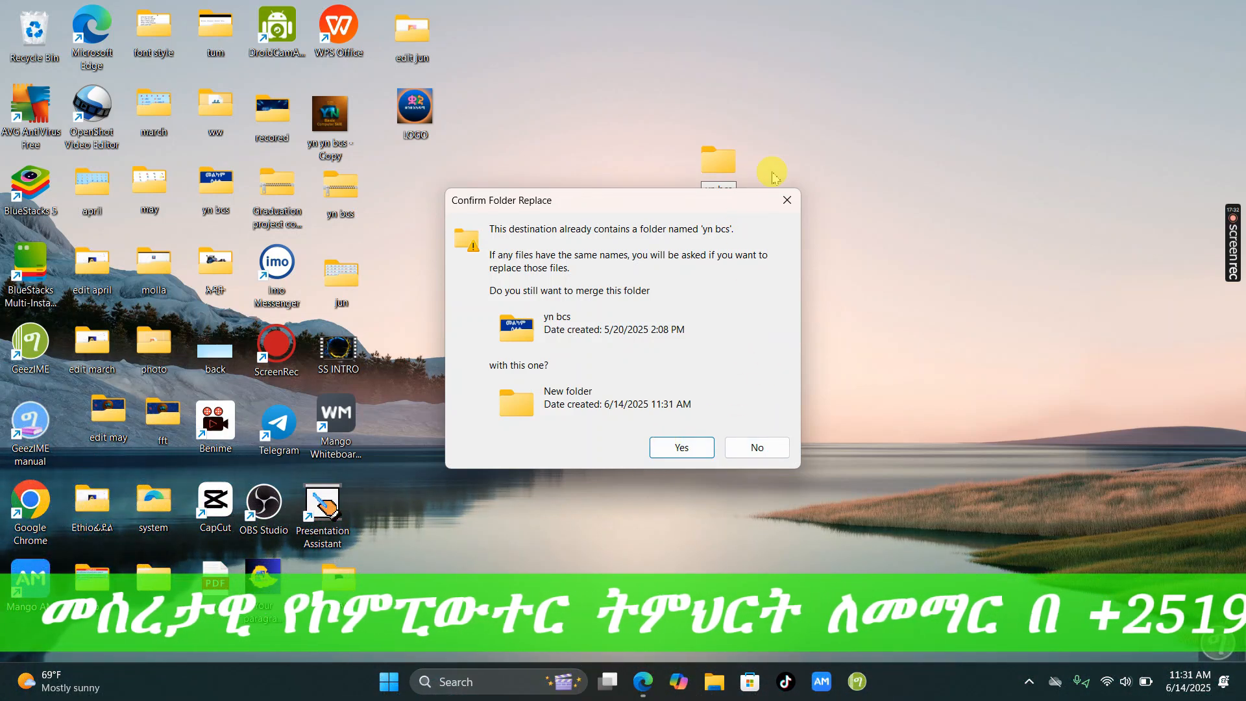
{"action": "left_click", "coordinate": [788, 200]}
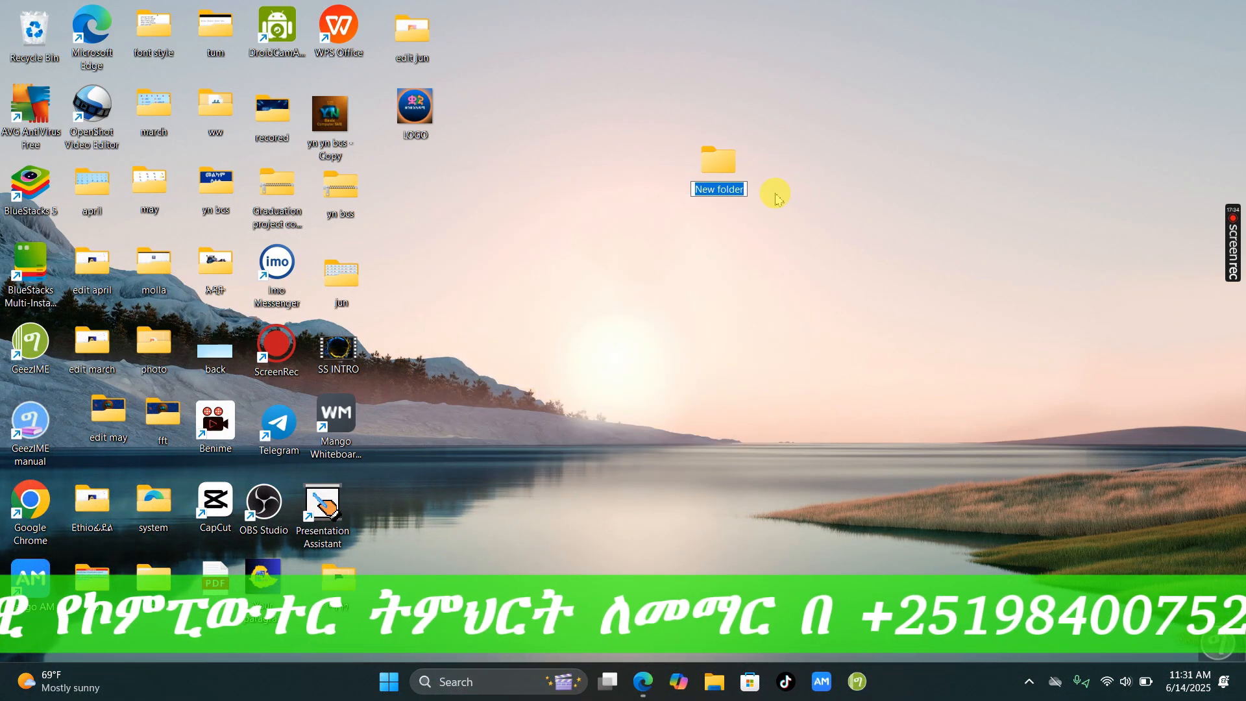
Name the new folder yyyy and move it slightly on the desktop.
{"action": "type", "text": "yyyy"}
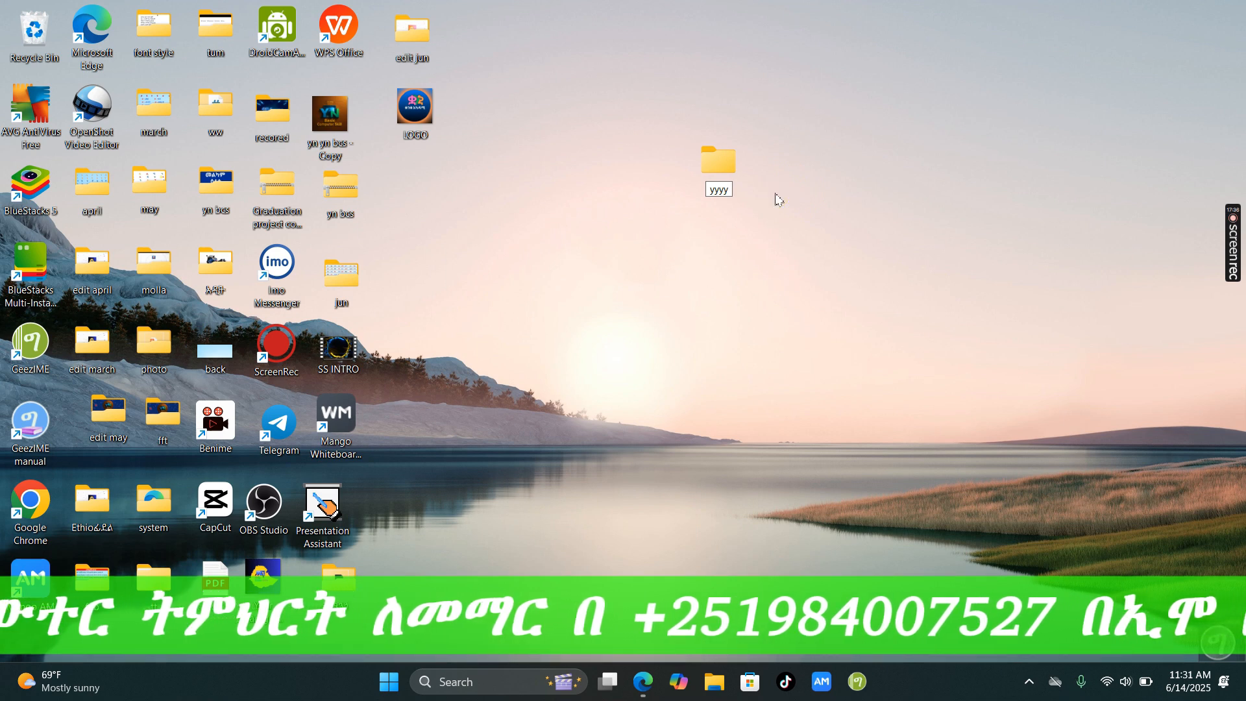
{"action": "left_click", "coordinate": [810, 214]}
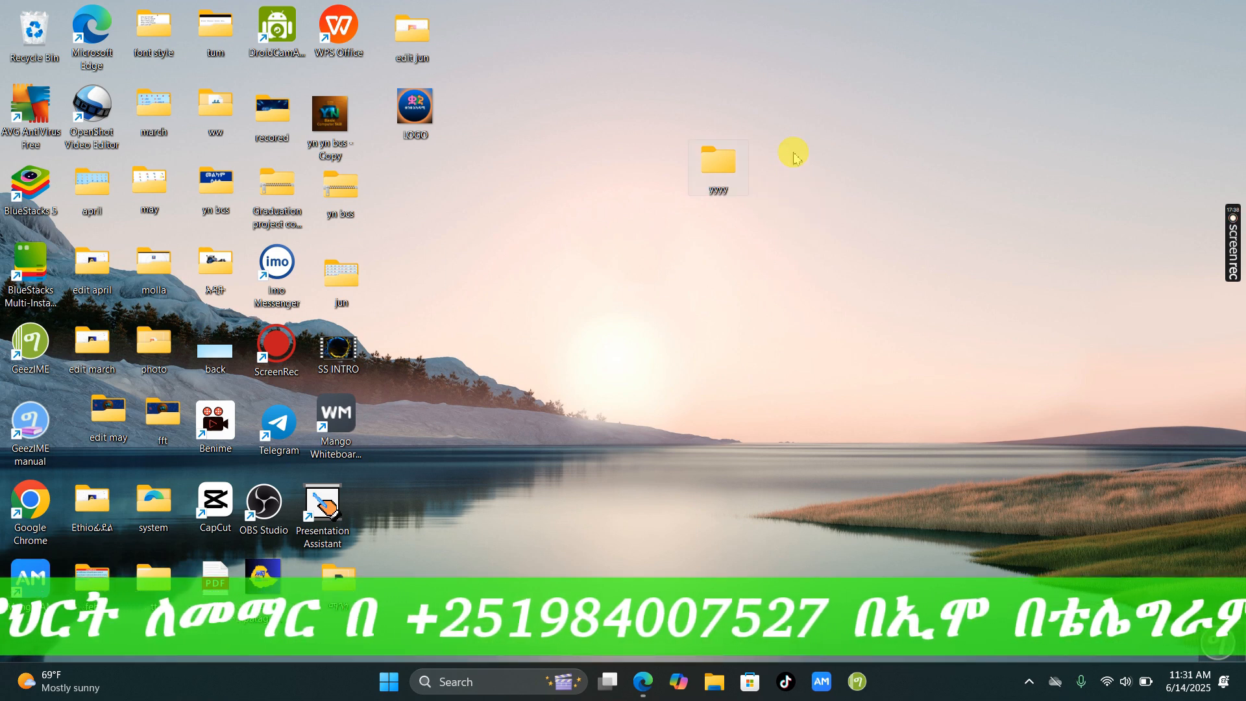
{"action": "mouse_move", "coordinate": [723, 185]}
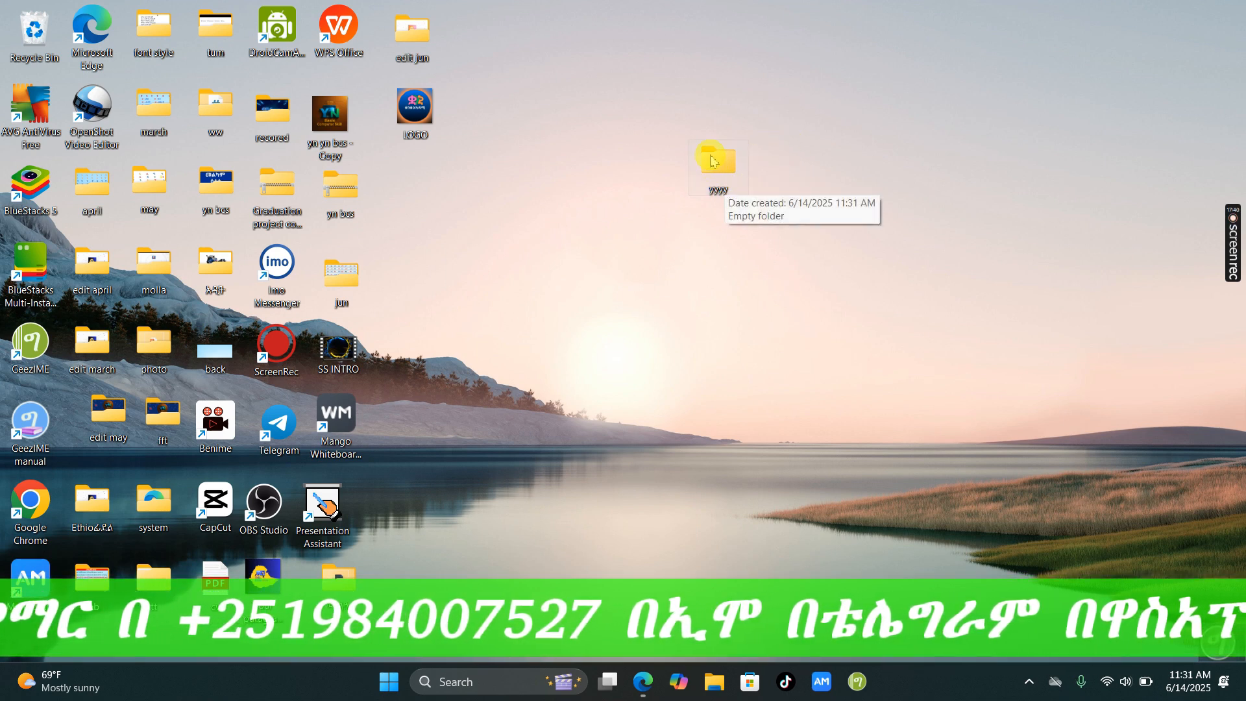
{"action": "mouse_move", "coordinate": [724, 185]}
{"action": "left_mouse_down"}
{"action": "mouse_move", "coordinate": [466, 319]}
{"action": "mouse_move", "coordinate": [501, 126]}
{"action": "mouse_move", "coordinate": [491, 171]}
{"action": "mouse_move", "coordinate": [699, 187]}
{"action": "left_mouse_up"}
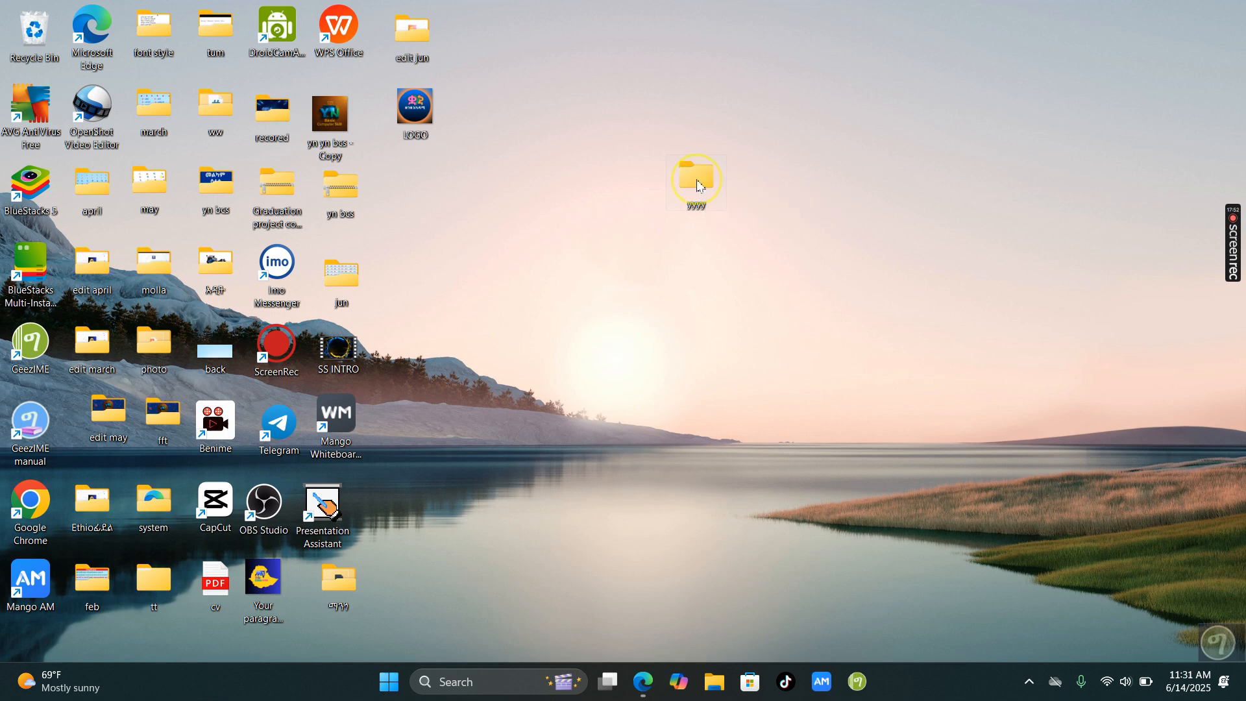
Delete the yyyy folder from the desktop.
{"action": "right_click", "coordinate": [699, 186]}
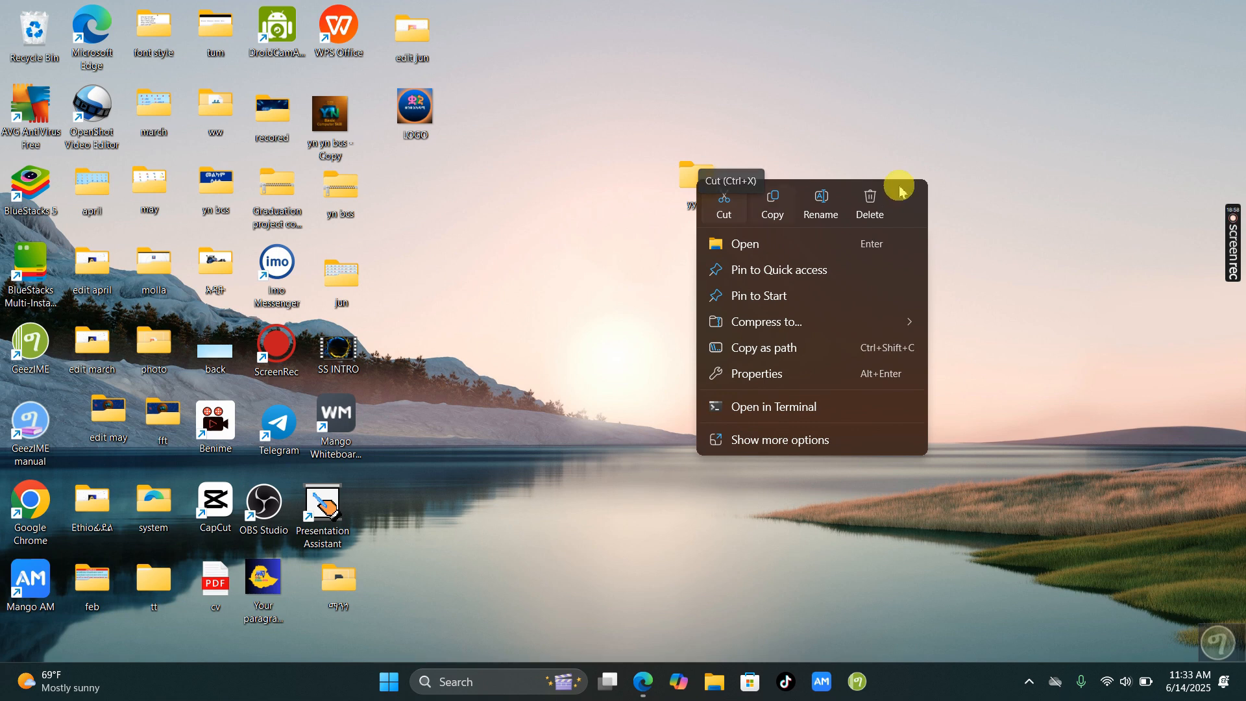
{"action": "left_click", "coordinate": [868, 206]}
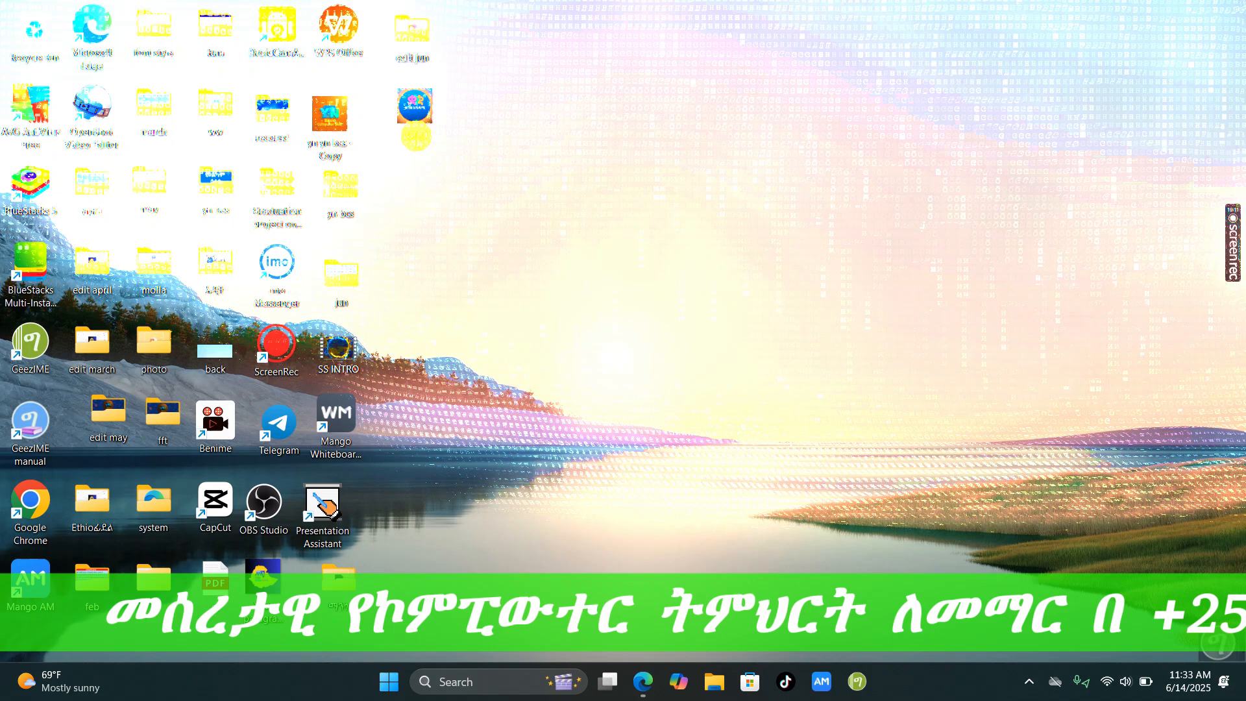
{"action": "left_click", "coordinate": [558, 153]}
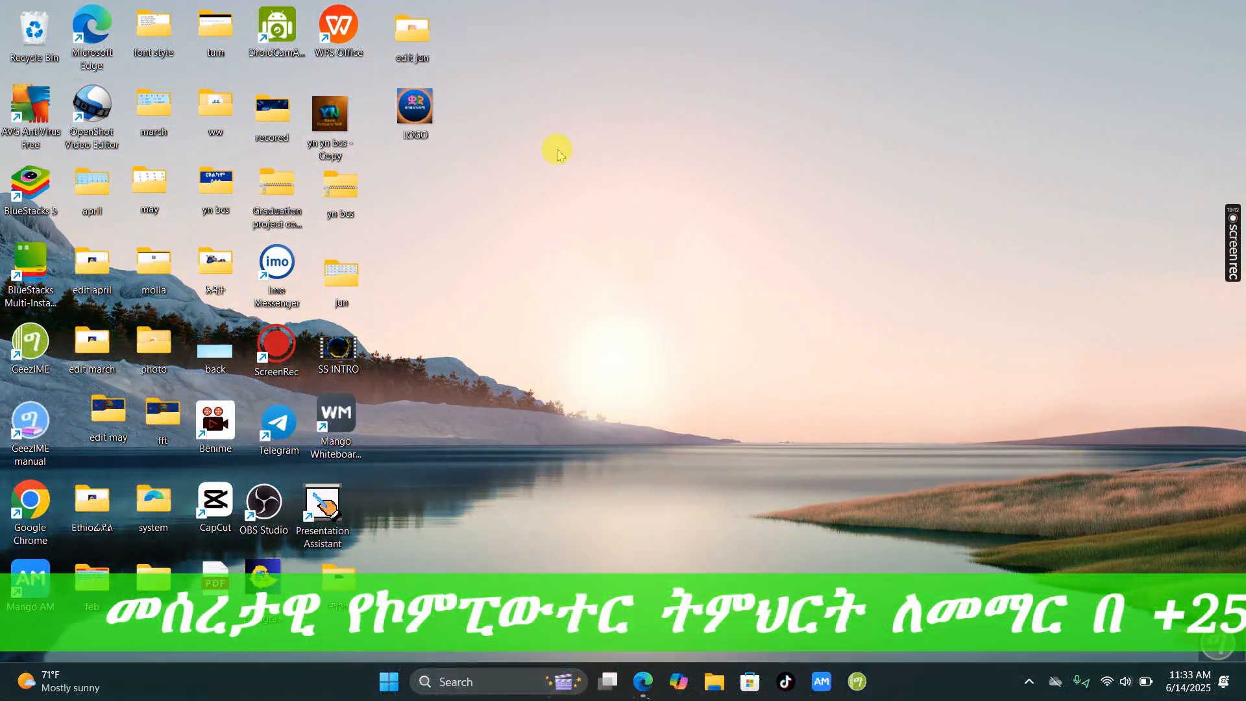
Open the Personalization settings from the desktop and look through the available options.
{"action": "right_click", "coordinate": [558, 153]}
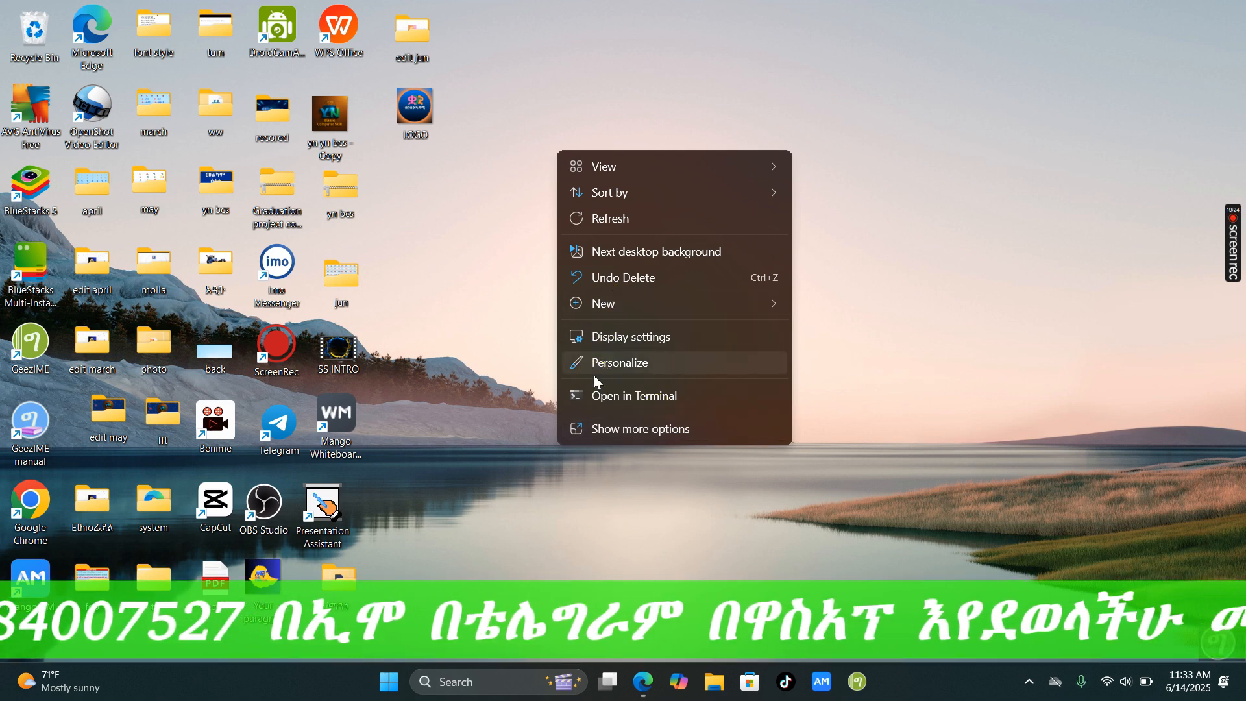
{"action": "left_click", "coordinate": [633, 378]}
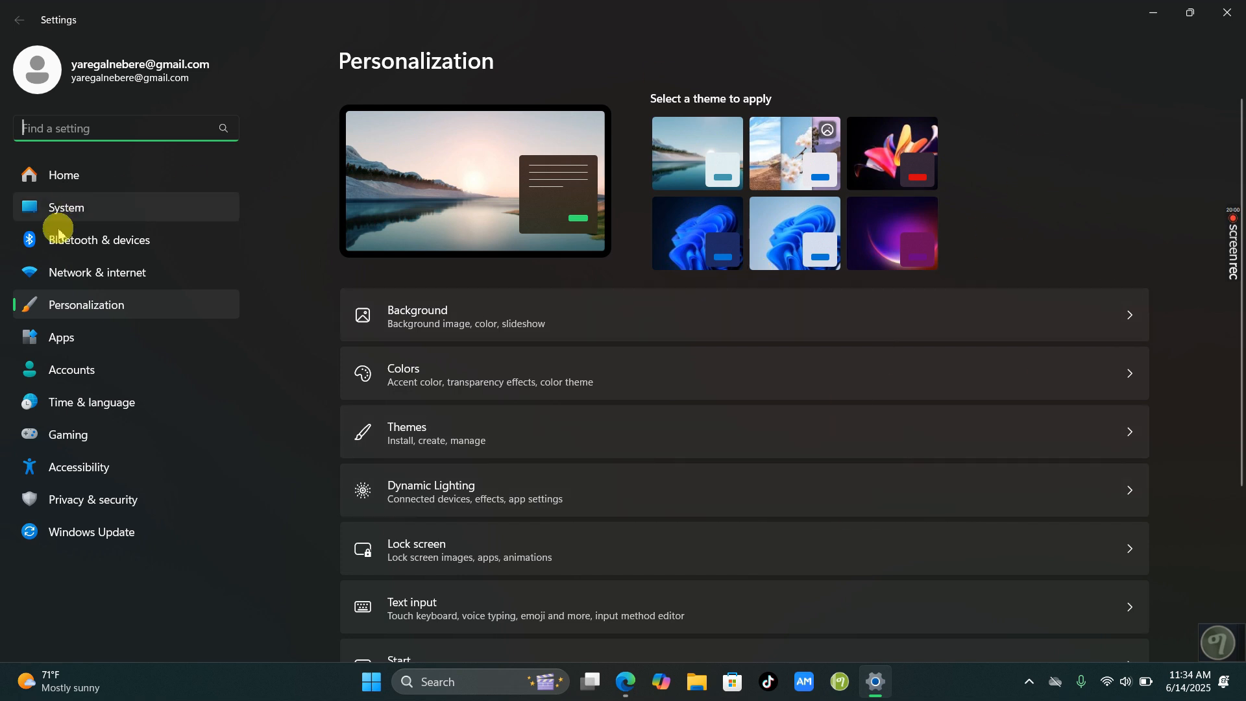
{"action": "scroll", "coordinate": [662, 386], "scroll_direction": "down", "scroll_amount": 2}
{"action": "scroll", "coordinate": [662, 386], "scroll_direction": "up", "scroll_amount": 2}
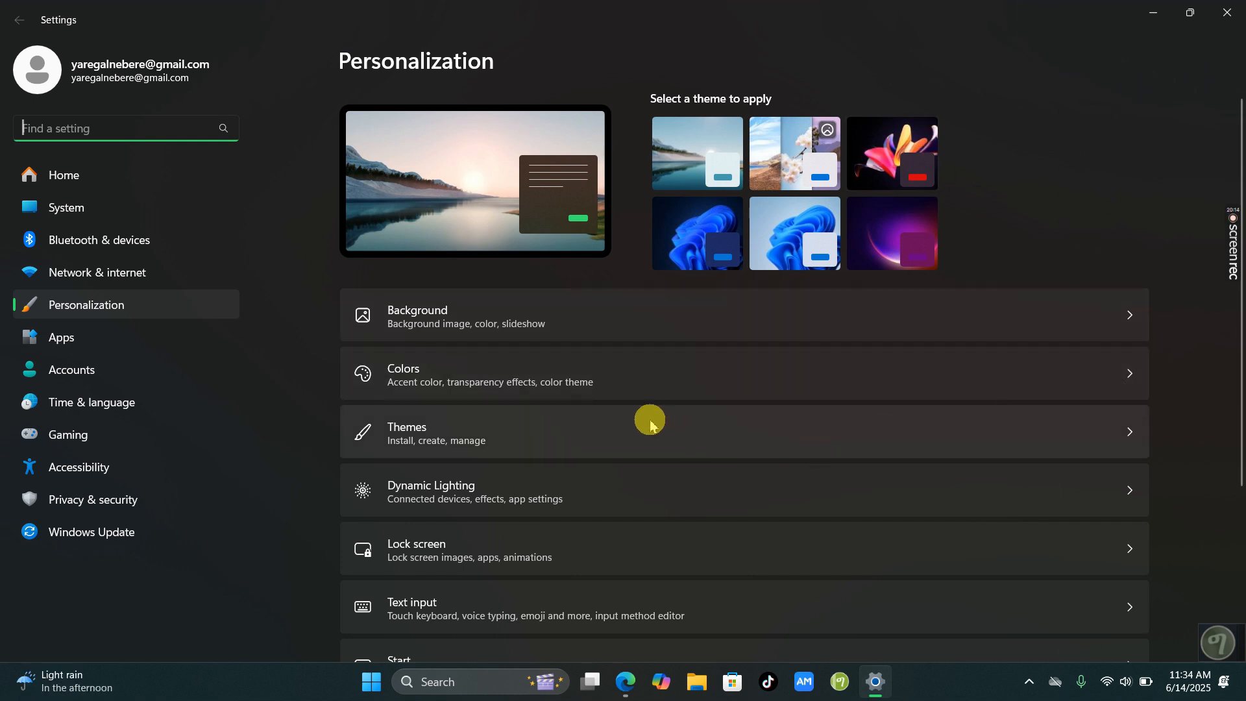
{"action": "left_click", "coordinate": [952, 376]}
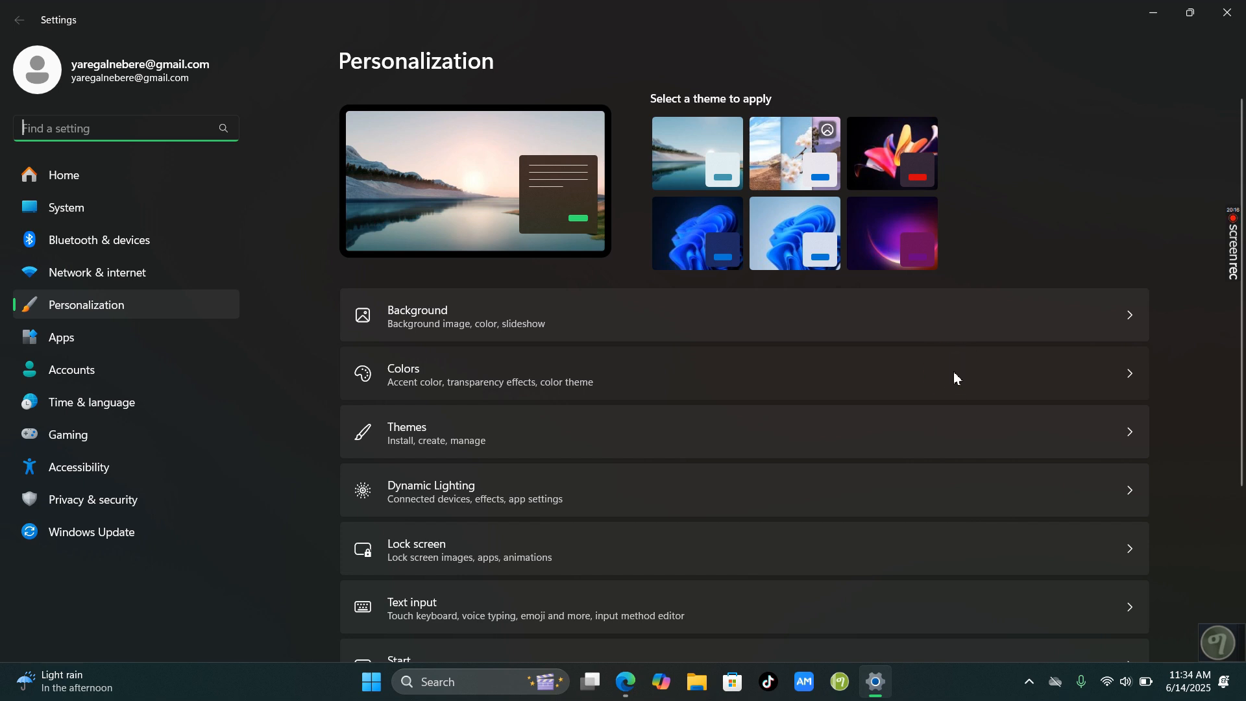
{"action": "left_click", "coordinate": [15, 17]}
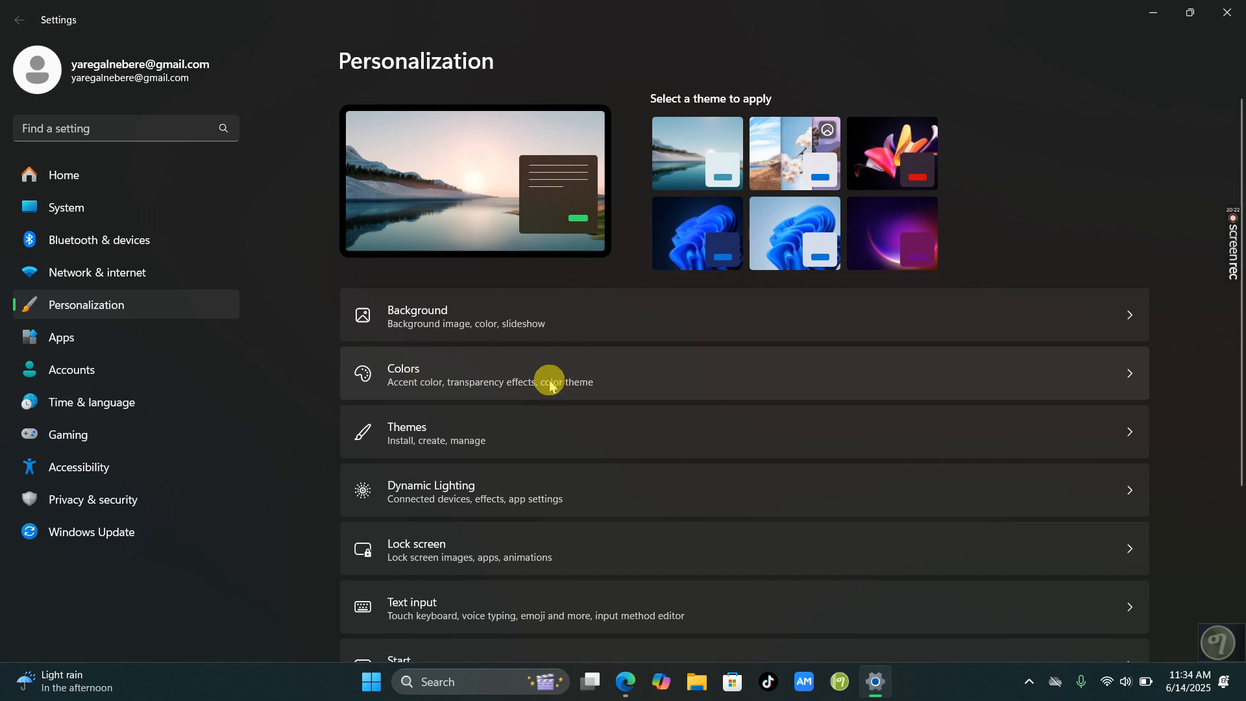
In the Colors settings, switch the mode to Light and back to Dark, and view the accent colors.
{"action": "left_click", "coordinate": [773, 361]}
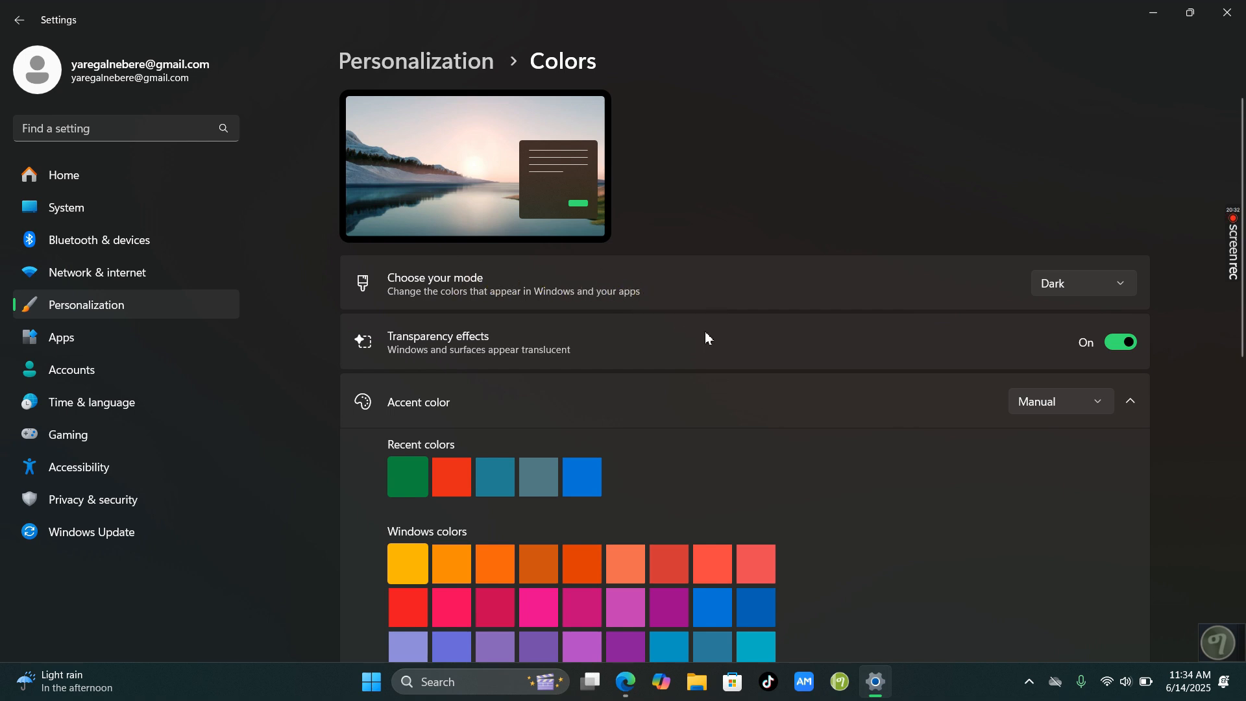
{"action": "left_click", "coordinate": [1119, 284]}
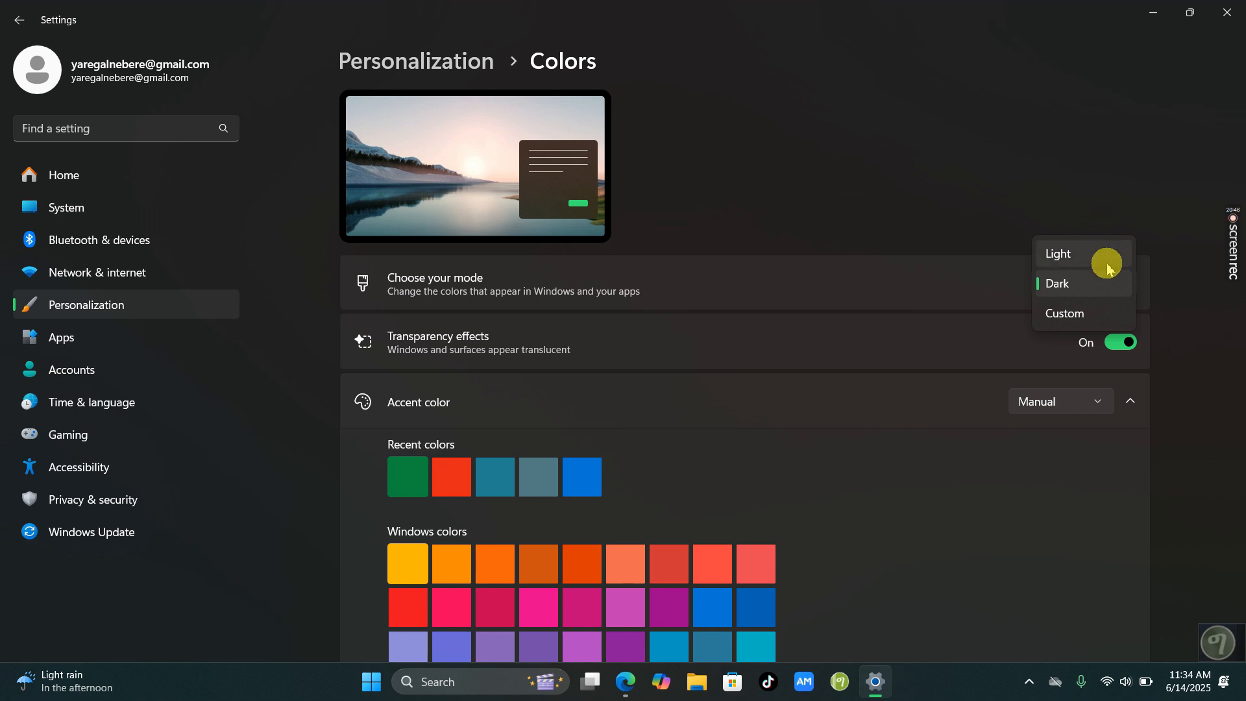
{"action": "left_click", "coordinate": [1082, 255]}
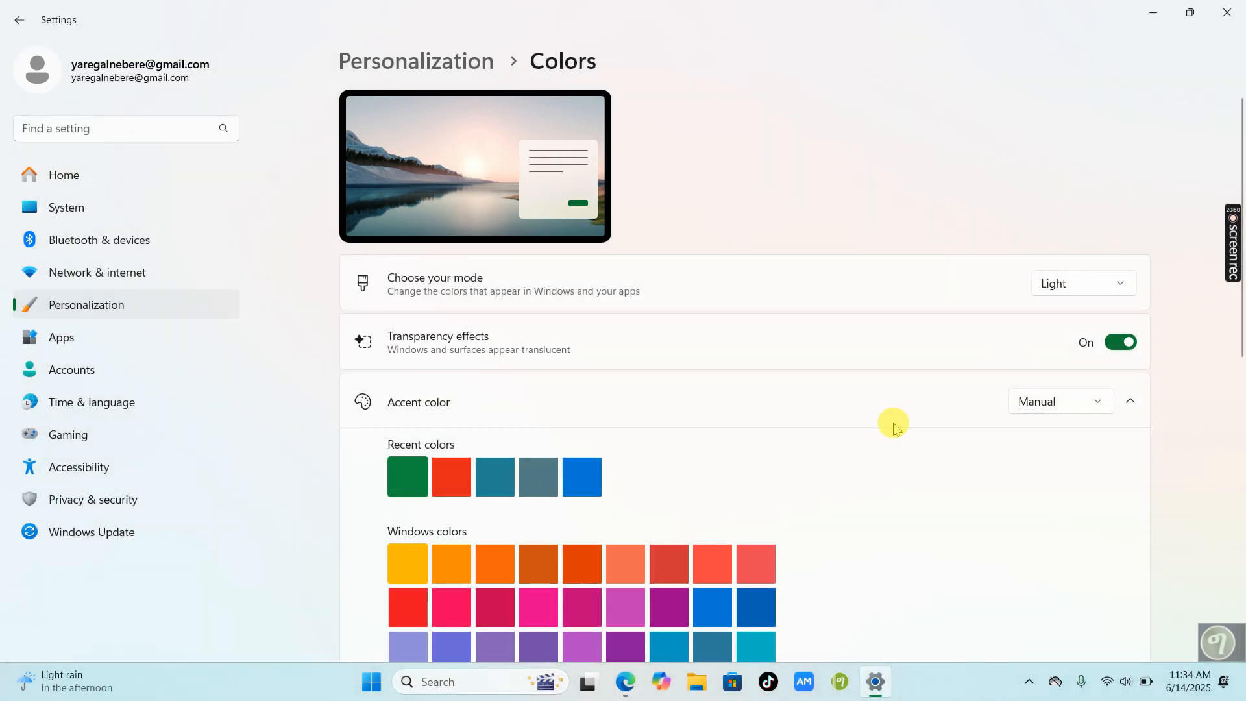
{"action": "left_click", "coordinate": [1128, 286]}
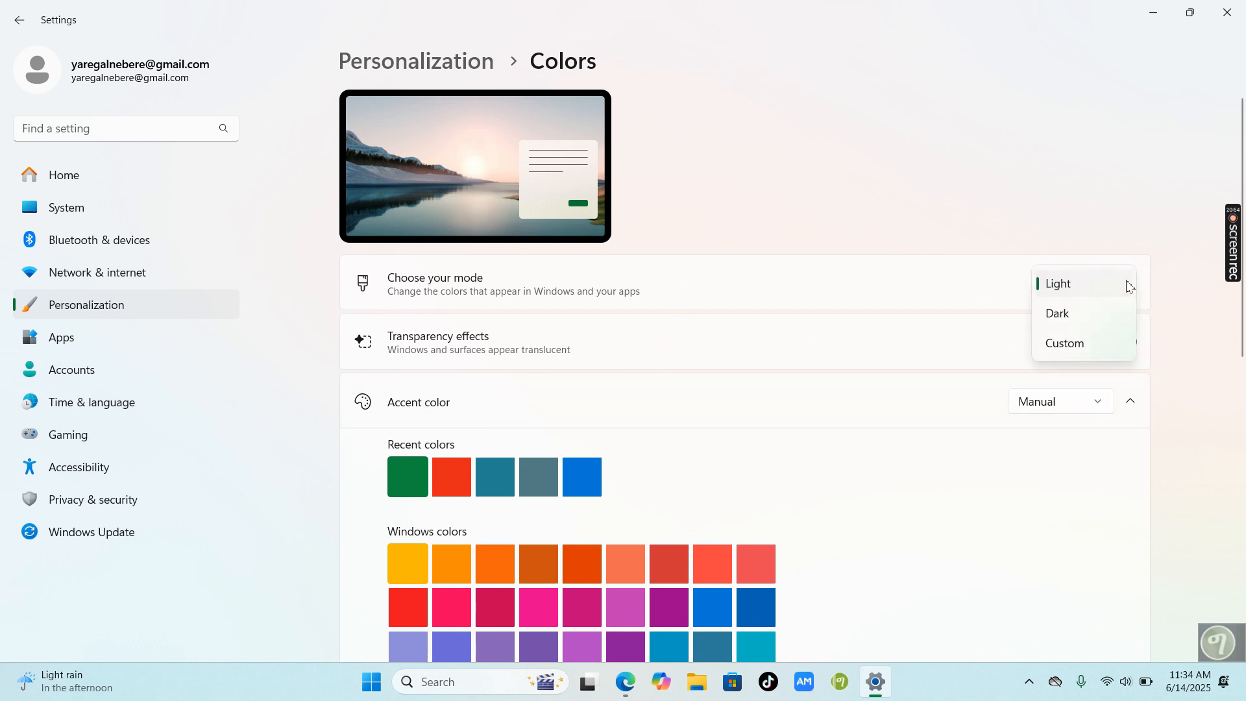
{"action": "left_click", "coordinate": [1059, 316]}
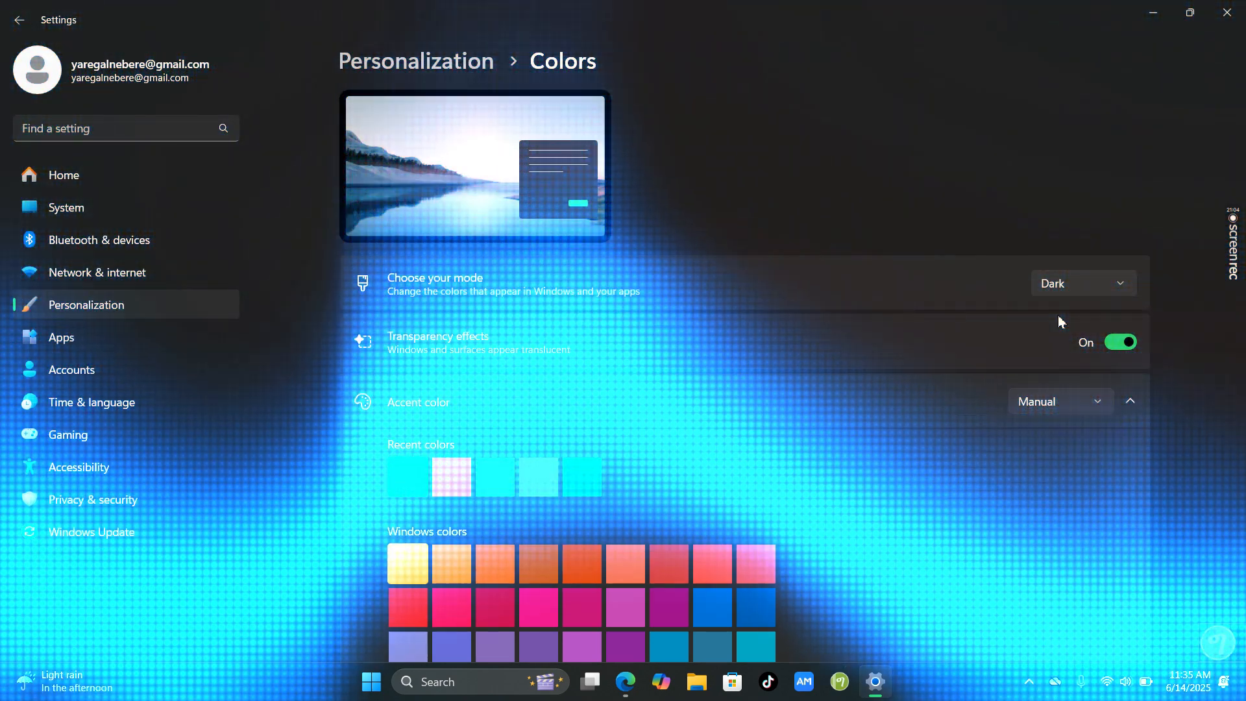
{"action": "scroll", "coordinate": [447, 543], "scroll_direction": "down", "scroll_amount": 4}
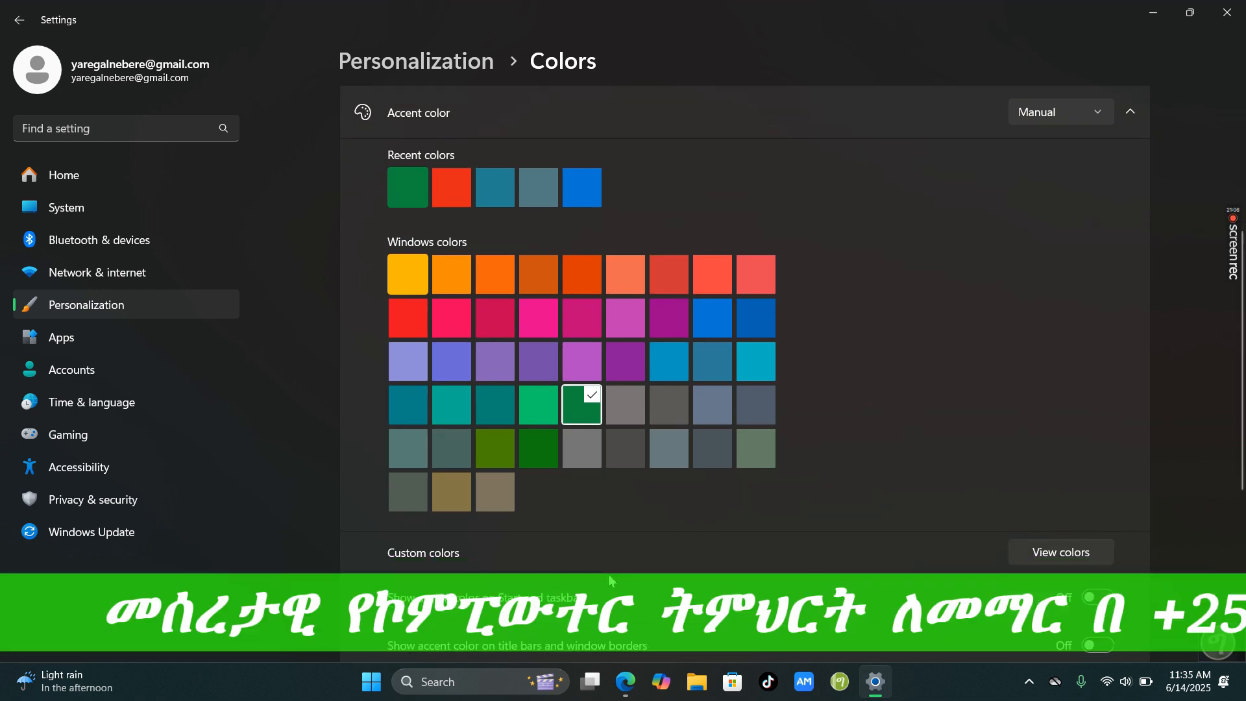
Examine the recent and Windows accent color swatches along with the mode and transparency options in the Colors settings.
{"action": "scroll", "coordinate": [553, 370], "scroll_direction": "up", "scroll_amount": 3}
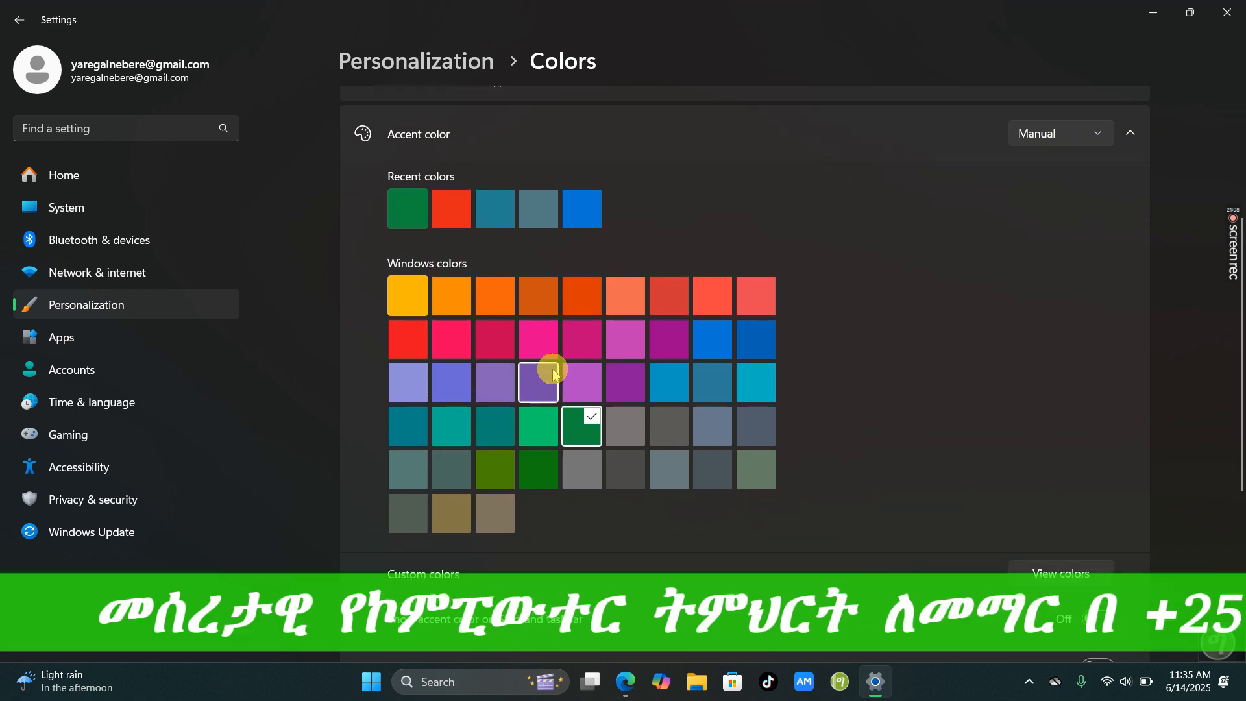
{"action": "scroll", "coordinate": [554, 375], "scroll_direction": "up", "scroll_amount": 2}
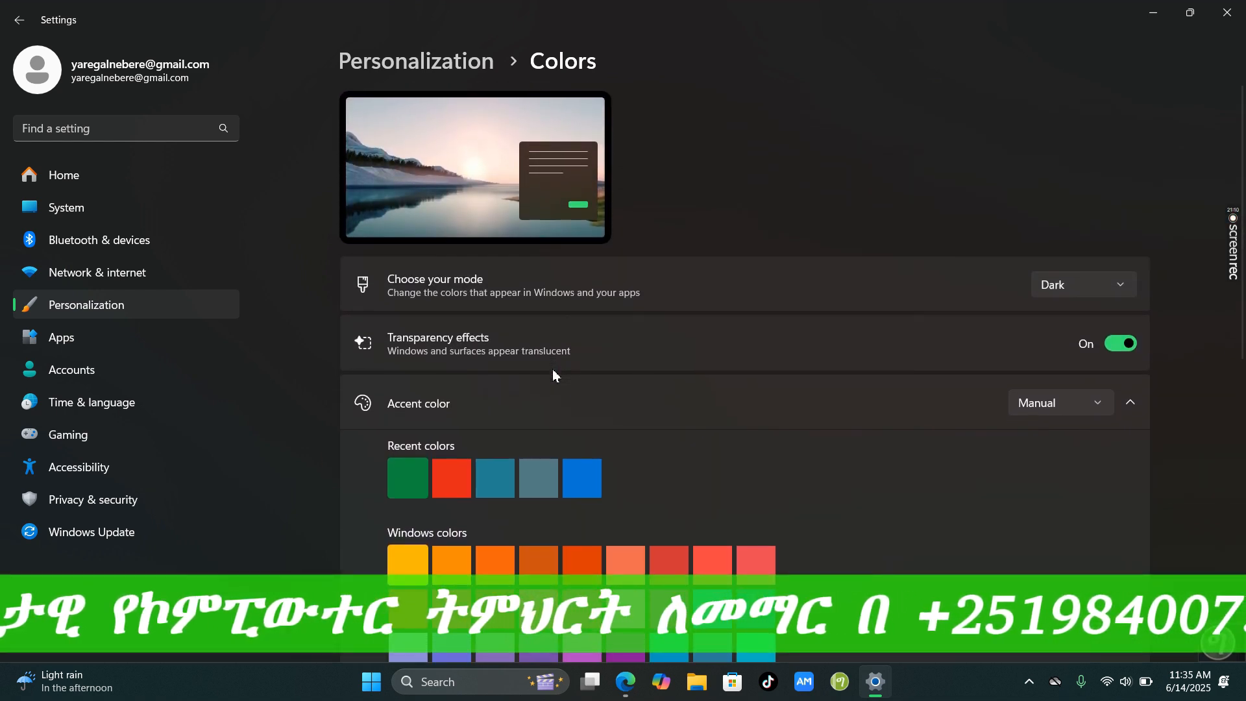
{"action": "scroll", "coordinate": [553, 375], "scroll_direction": "down", "scroll_amount": 2}
{"action": "scroll", "coordinate": [552, 371], "scroll_direction": "up", "scroll_amount": 2}
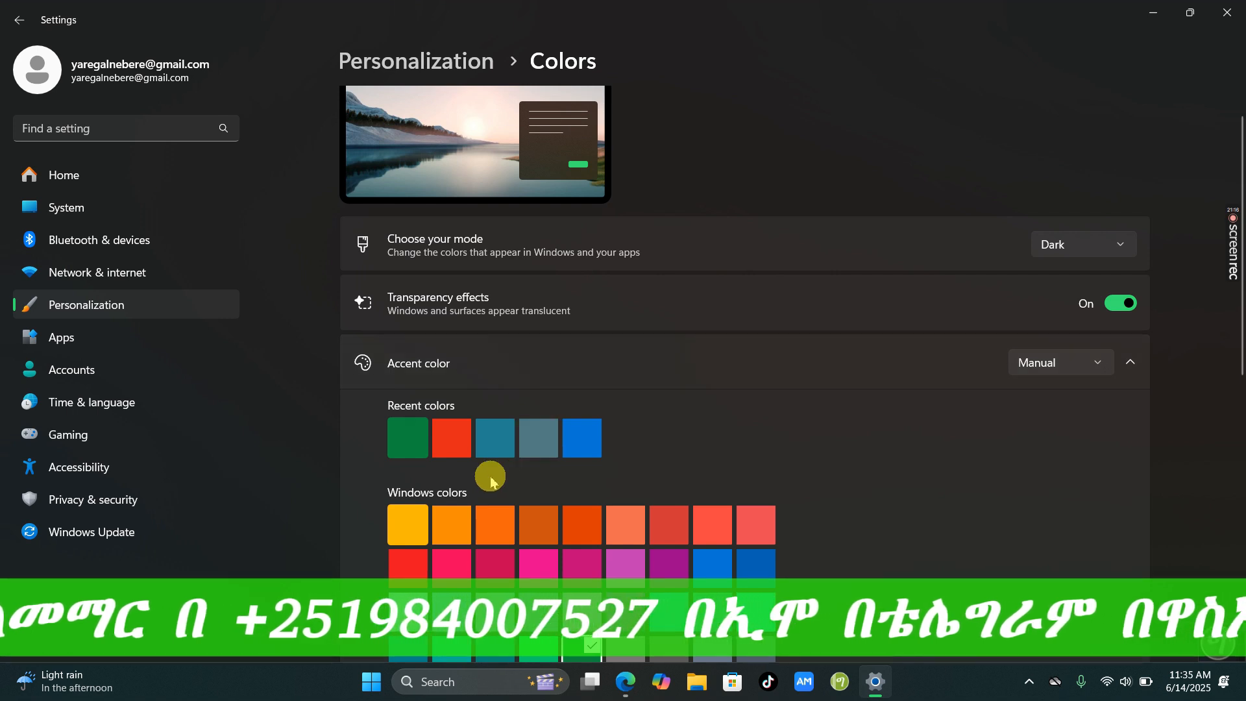
{"action": "scroll", "coordinate": [490, 473], "scroll_direction": "down", "scroll_amount": 1}
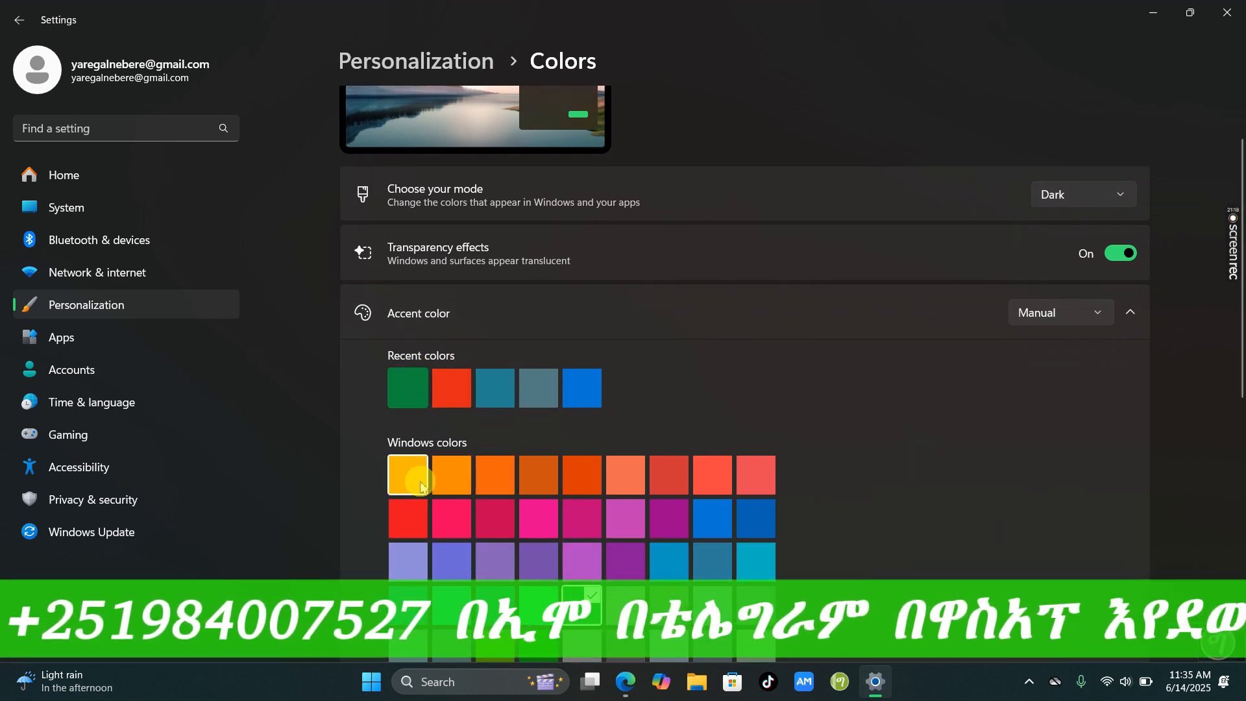
{"action": "scroll", "coordinate": [409, 470], "scroll_direction": "up", "scroll_amount": 1}
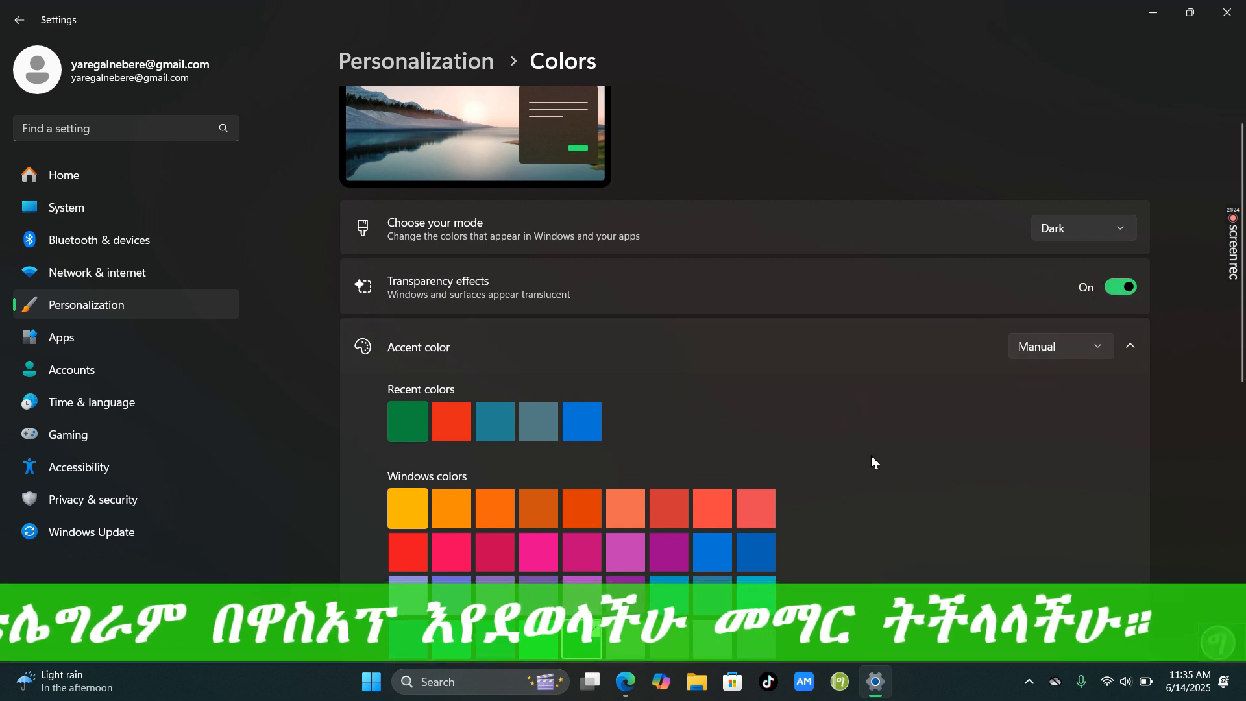
{"action": "scroll", "coordinate": [872, 462], "scroll_direction": "down", "scroll_amount": 3}
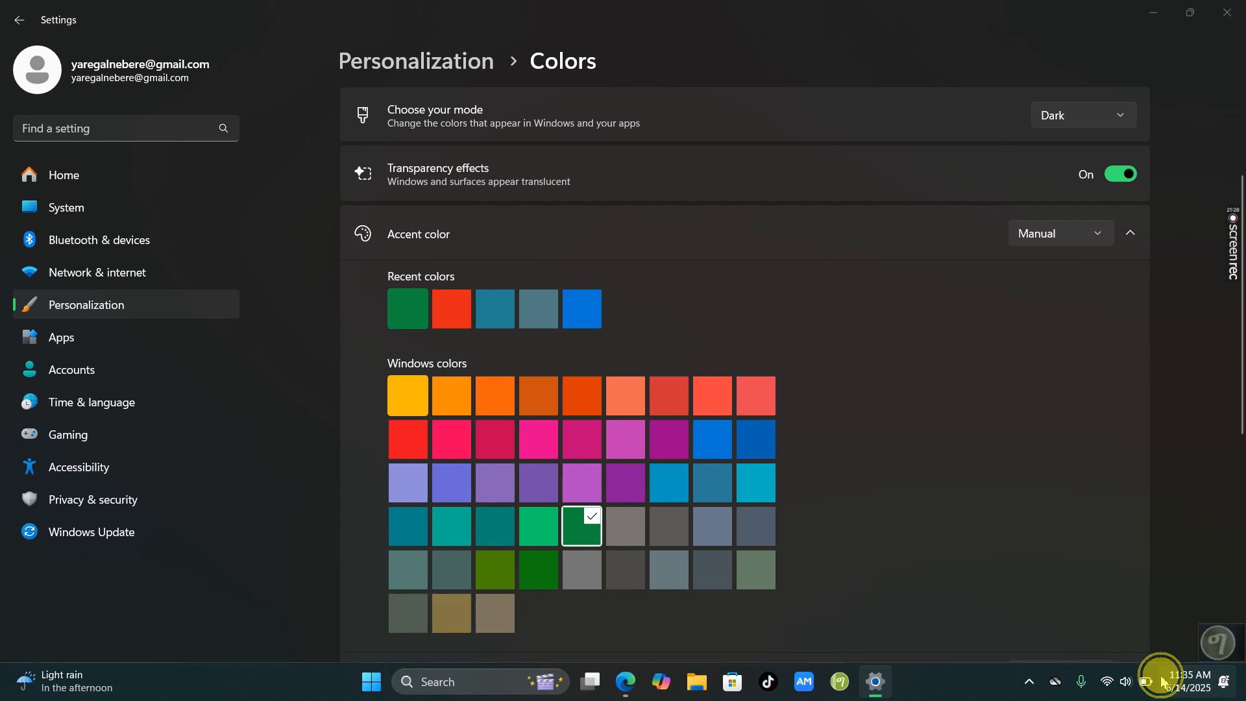
View the notifications, then open quick settings to examine how the green accent color appears on its controls.
{"action": "left_click", "coordinate": [1162, 680]}
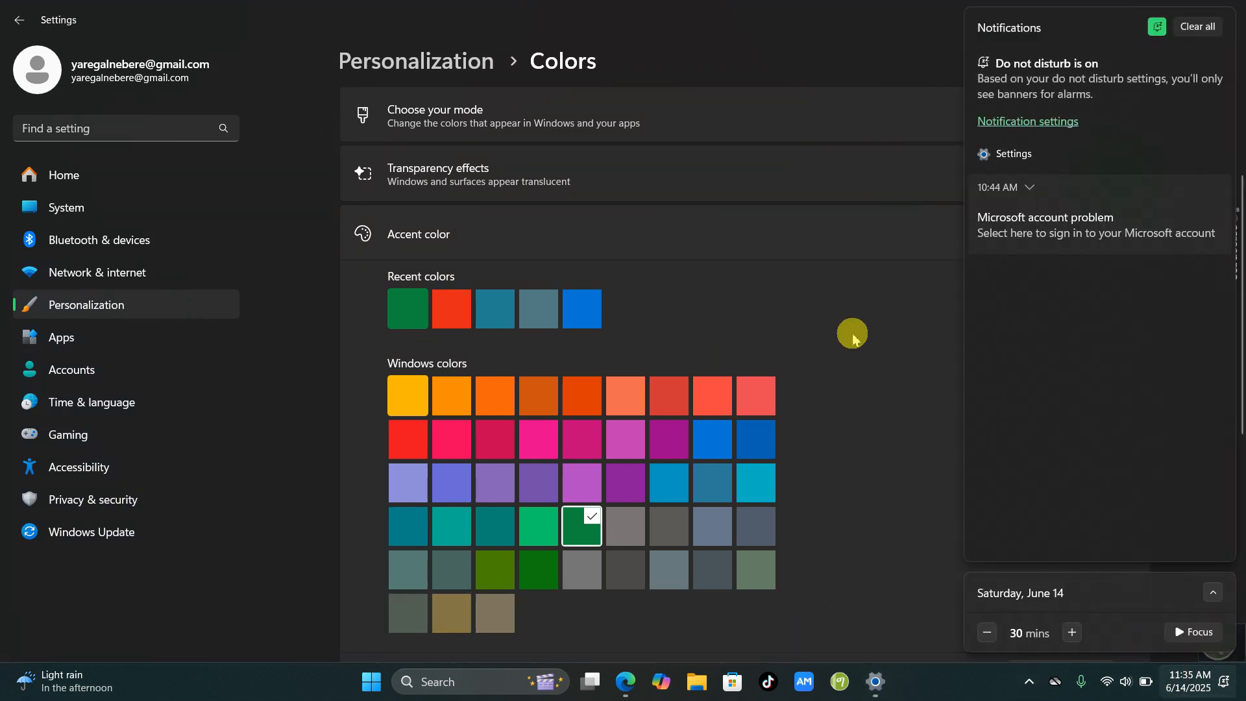
{"action": "left_click", "coordinate": [879, 320]}
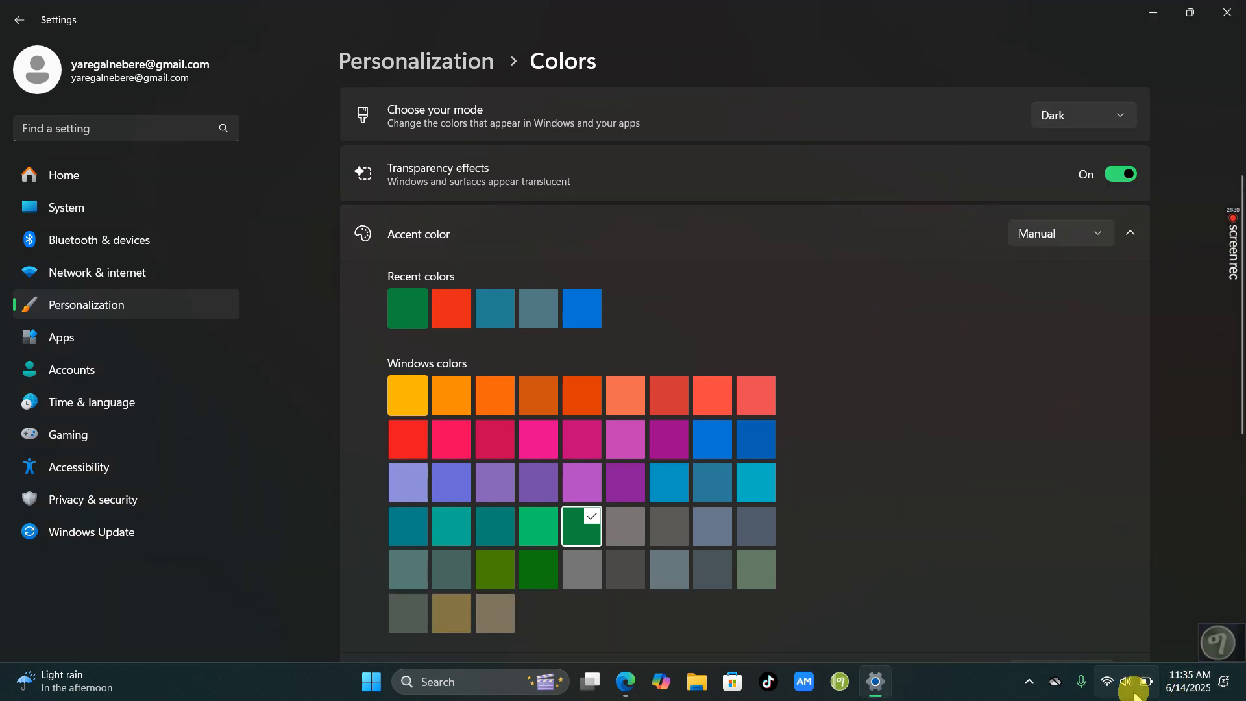
{"action": "left_click", "coordinate": [1123, 695]}
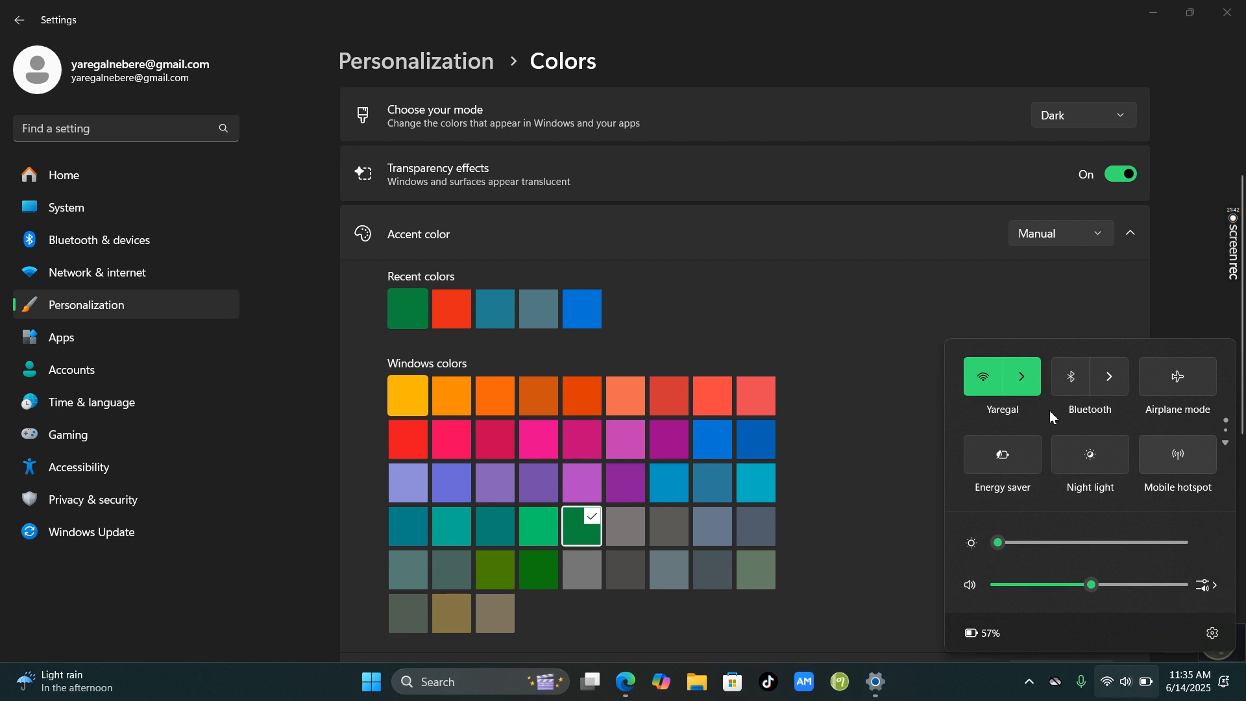
{"action": "scroll", "coordinate": [661, 405], "scroll_direction": "up", "scroll_amount": 1}
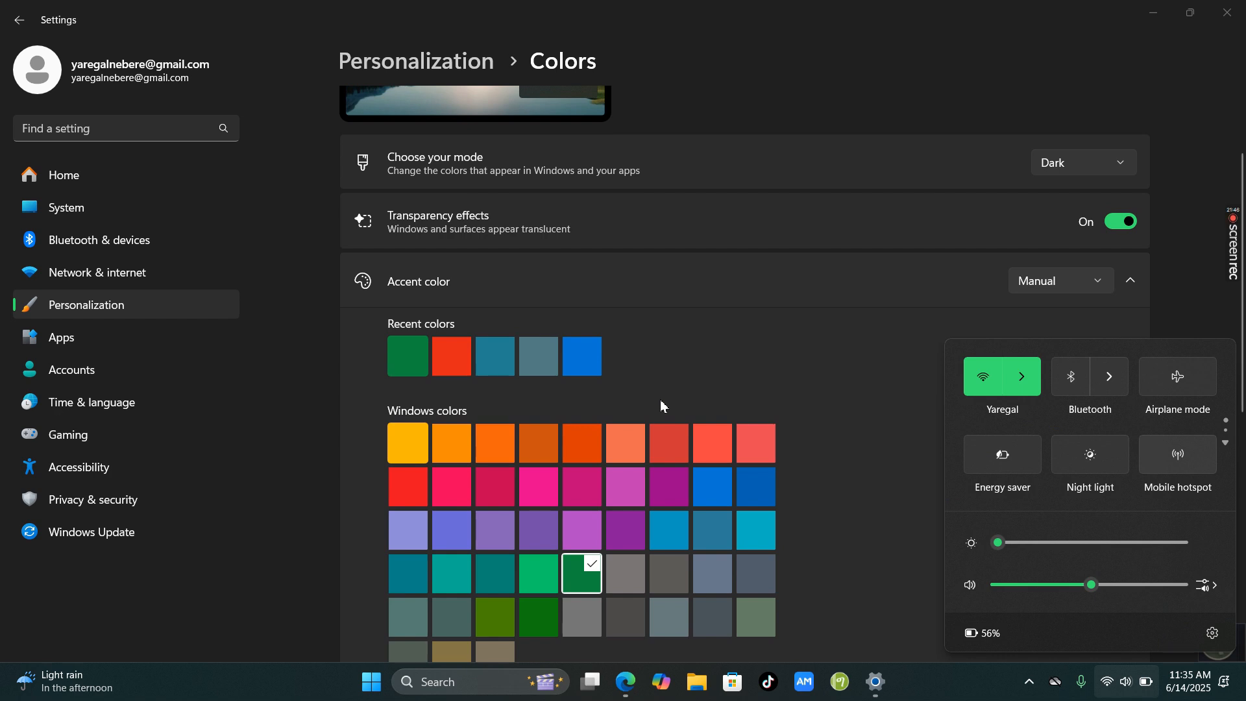
{"action": "scroll", "coordinate": [616, 415], "scroll_direction": "down", "scroll_amount": 2}
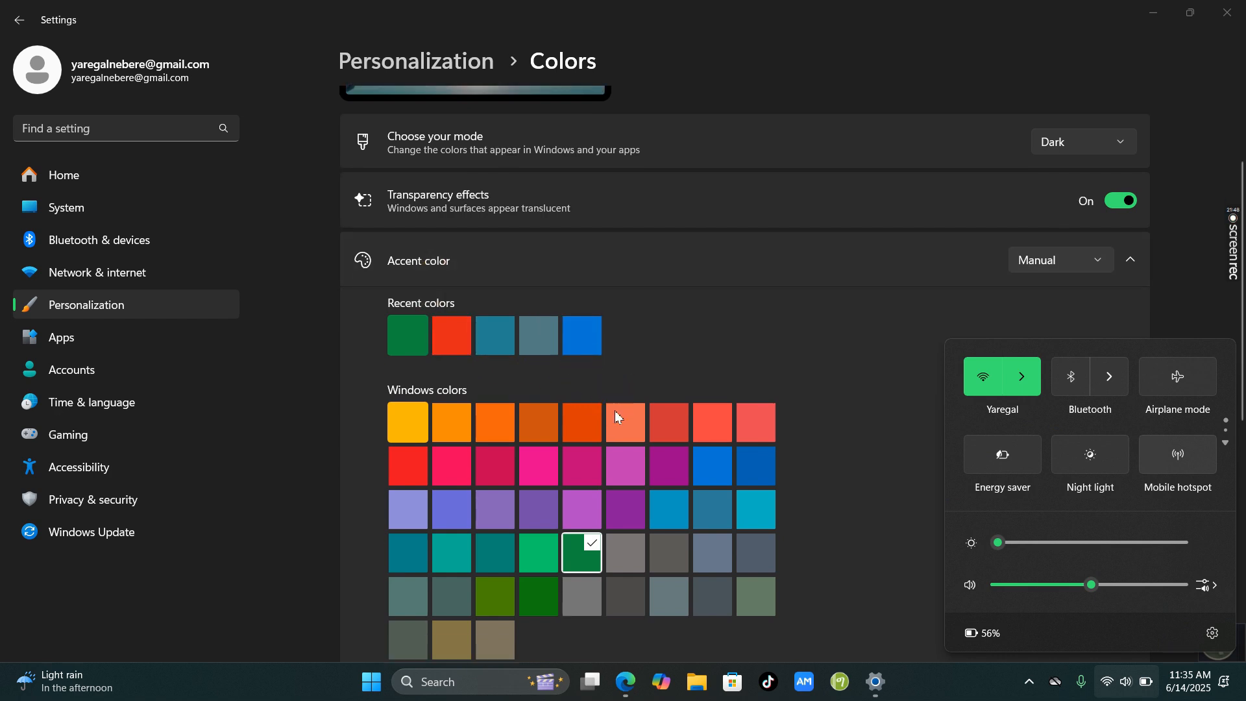
Try the recent blue and red accent colors, checking each one in quick settings.
{"action": "left_click", "coordinate": [582, 279]}
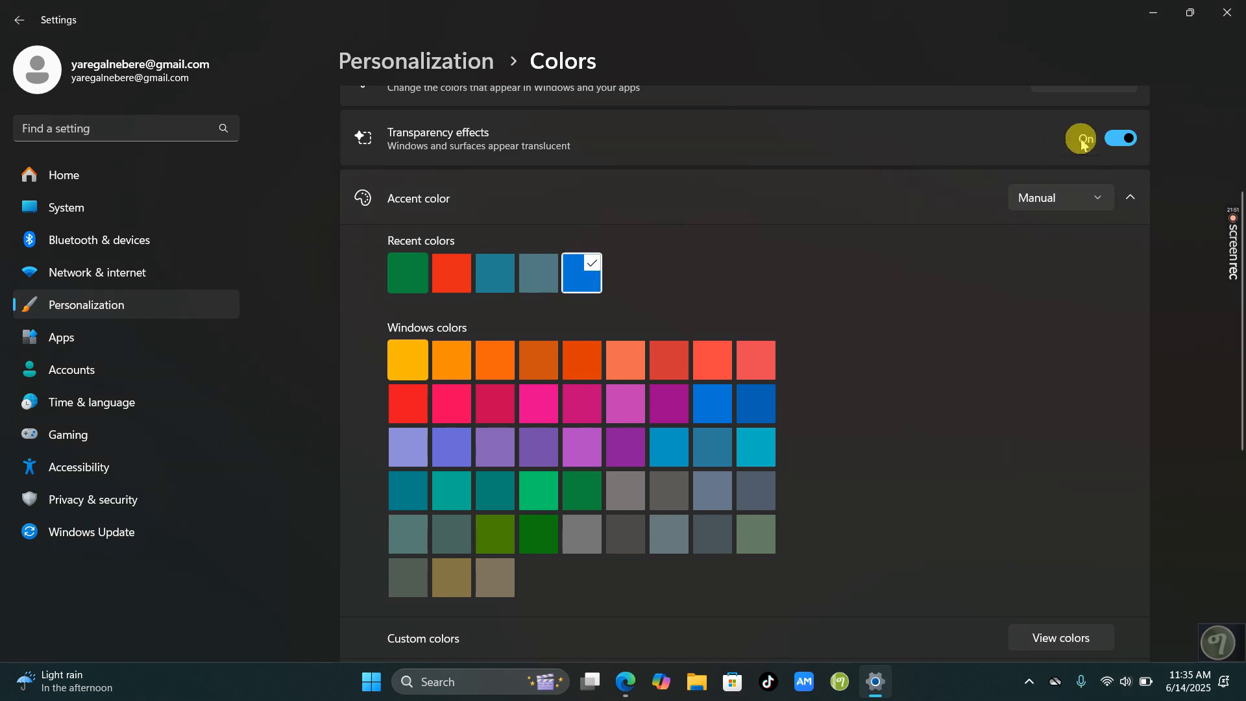
{"action": "left_click", "coordinate": [1115, 695]}
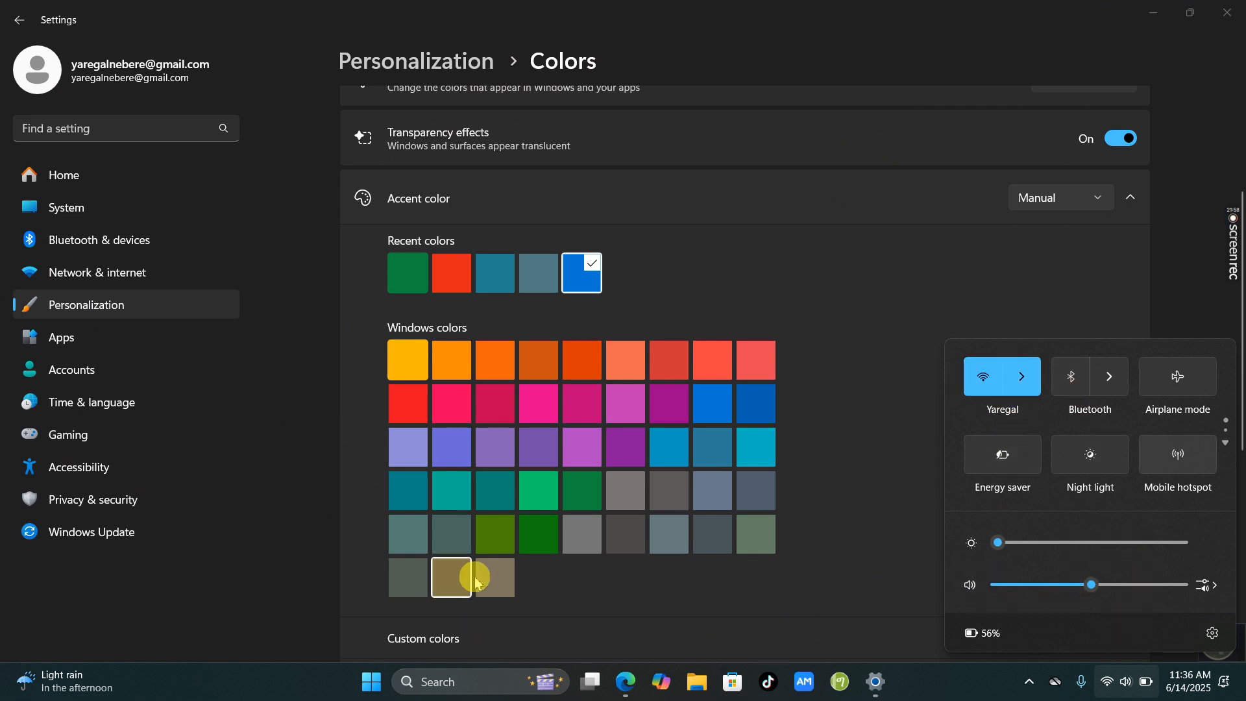
{"action": "left_click", "coordinate": [435, 271]}
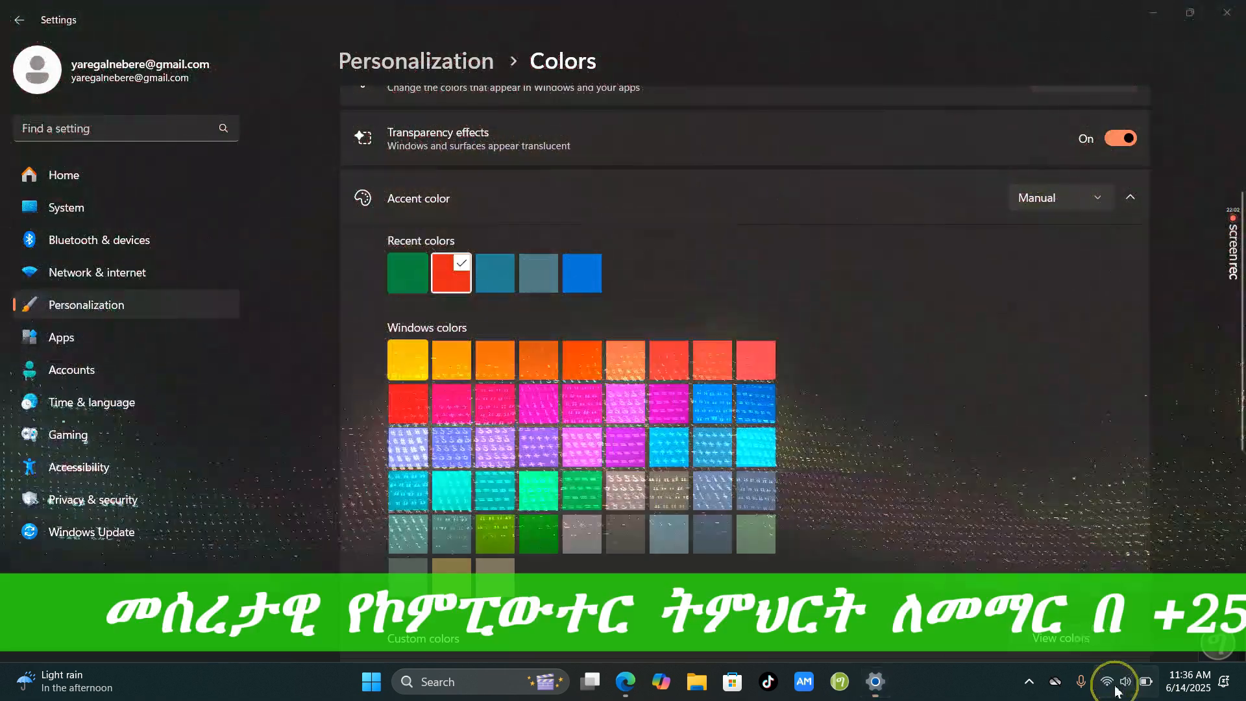
{"action": "left_click", "coordinate": [1115, 691]}
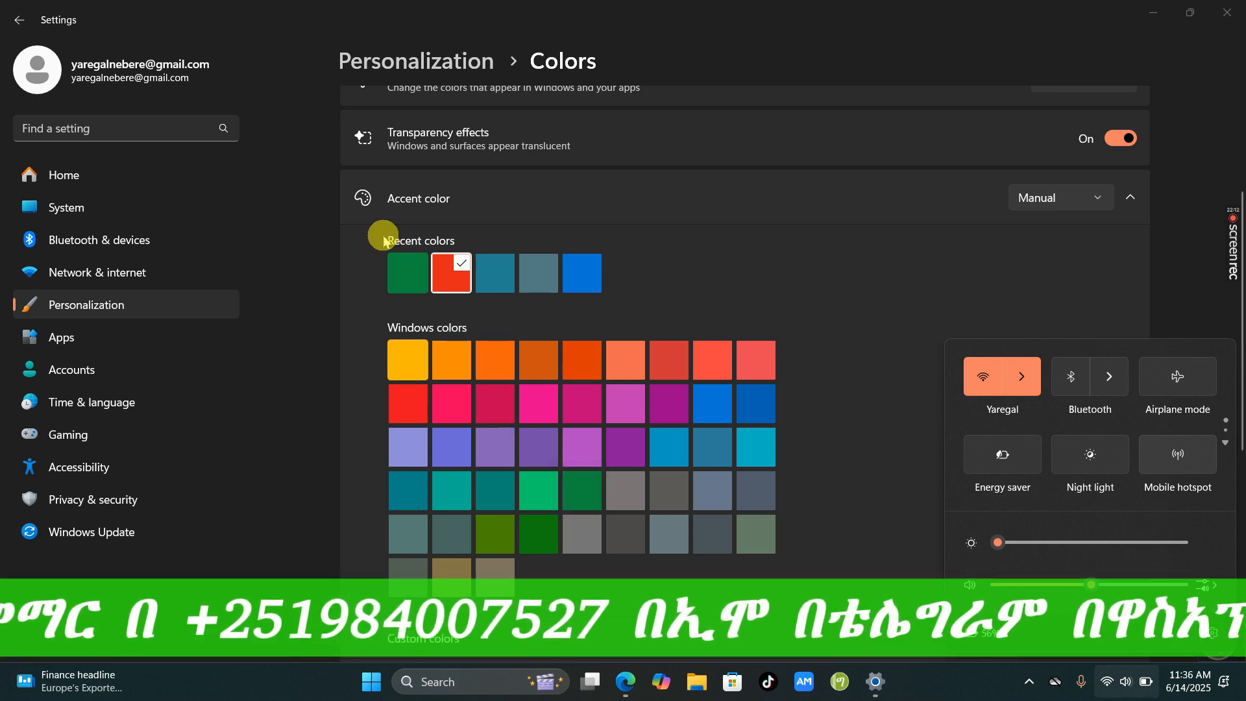
Set the accent color to the recent green and check it in quick settings.
{"action": "left_click", "coordinate": [416, 275]}
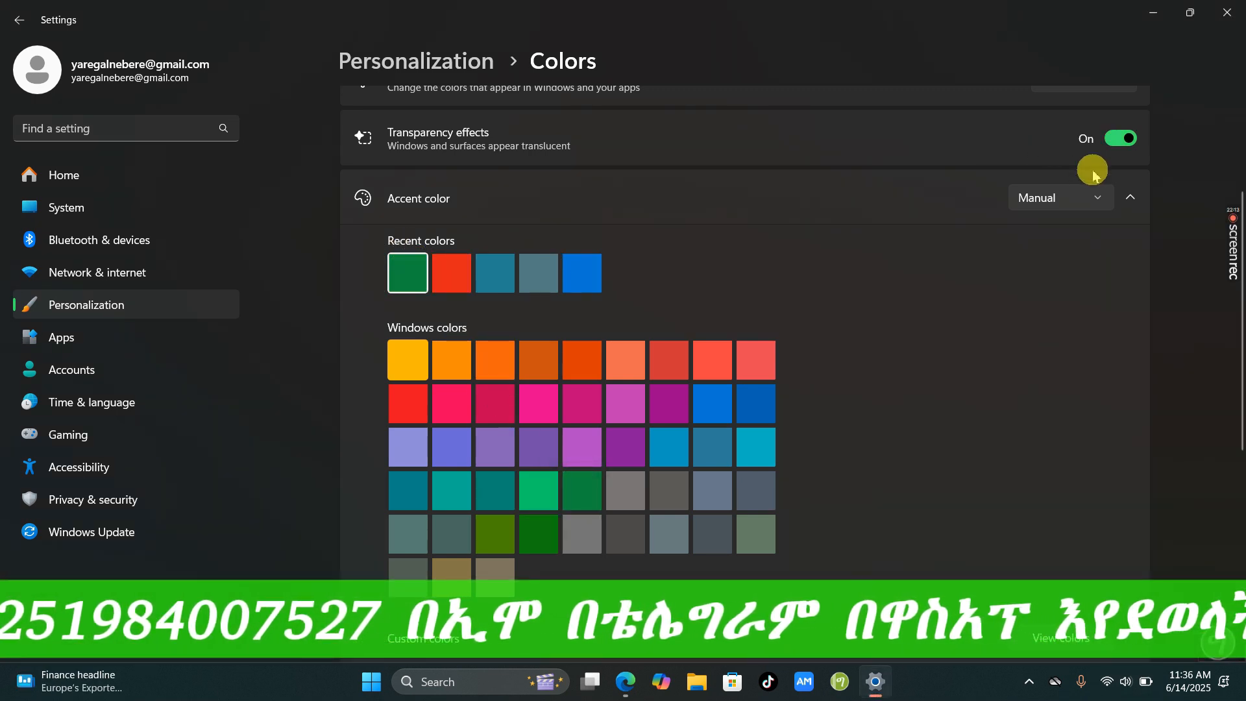
{"action": "left_click", "coordinate": [1104, 691]}
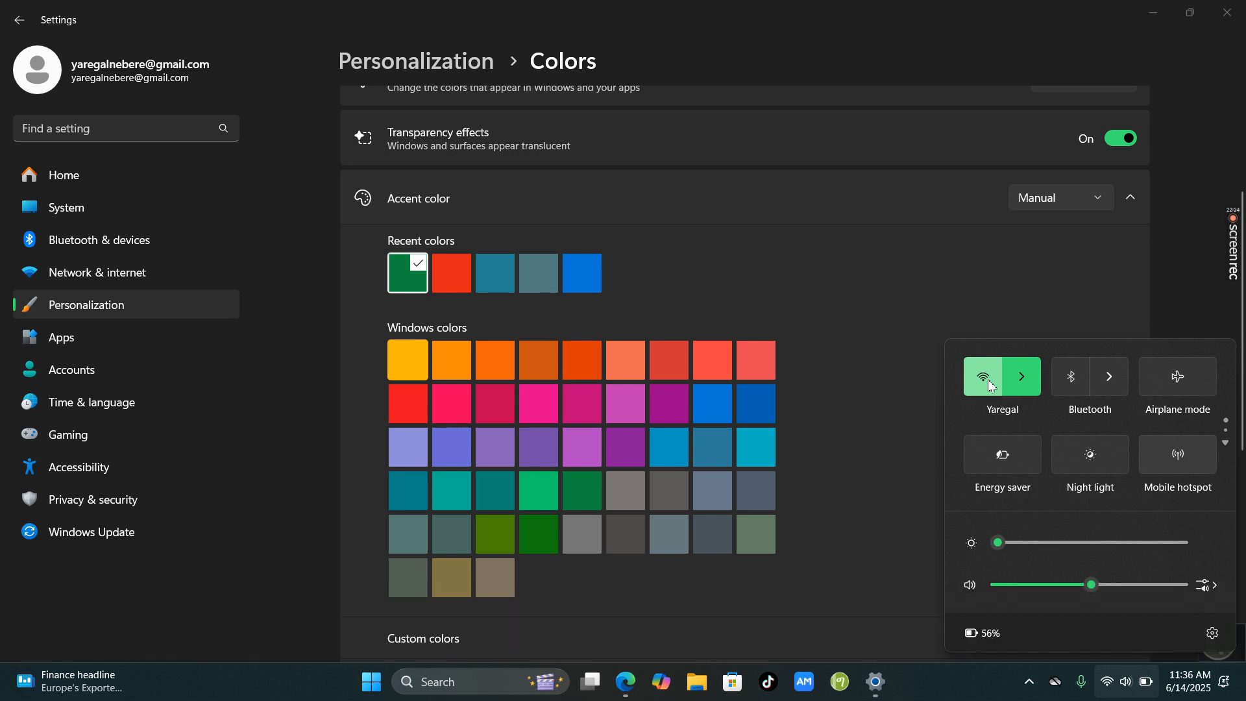
{"action": "left_click", "coordinate": [277, 469]}
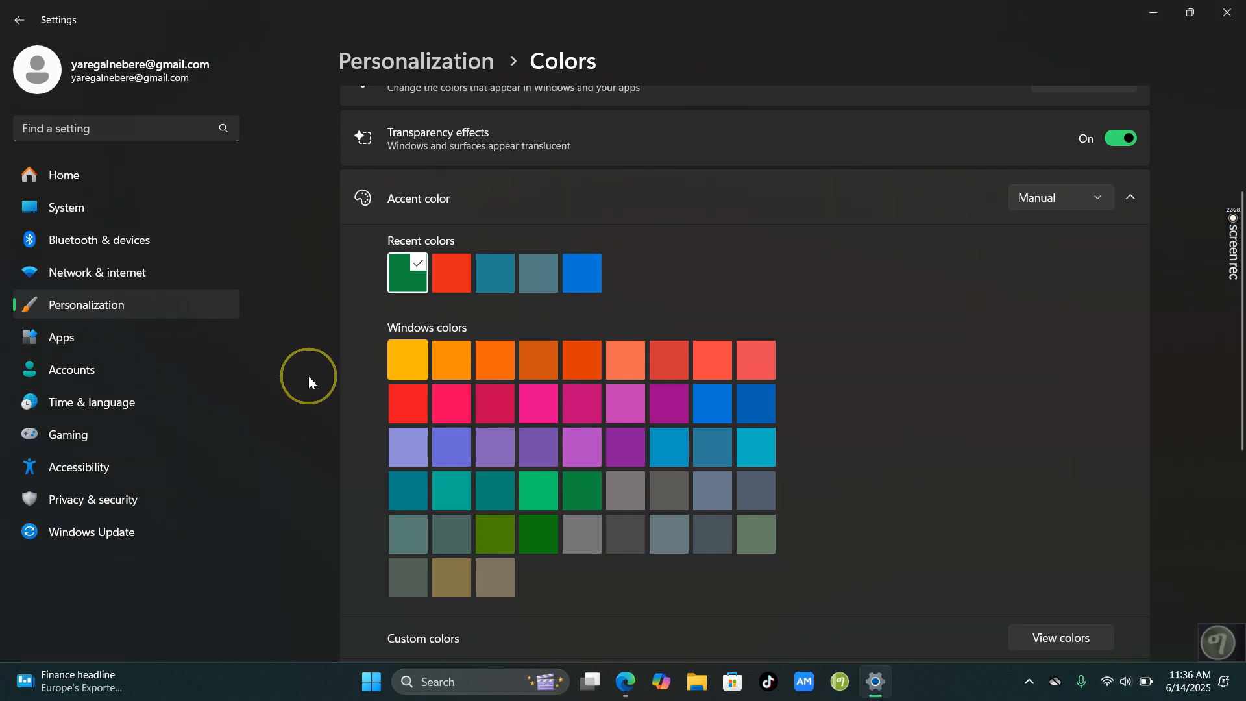
Return from Colors to the main Personalization page and look through its options.
{"action": "left_click", "coordinate": [713, 403]}
{"action": "scroll", "coordinate": [722, 407], "scroll_direction": "up", "scroll_amount": 4}
{"action": "scroll", "coordinate": [722, 407], "scroll_direction": "down", "scroll_amount": 1}
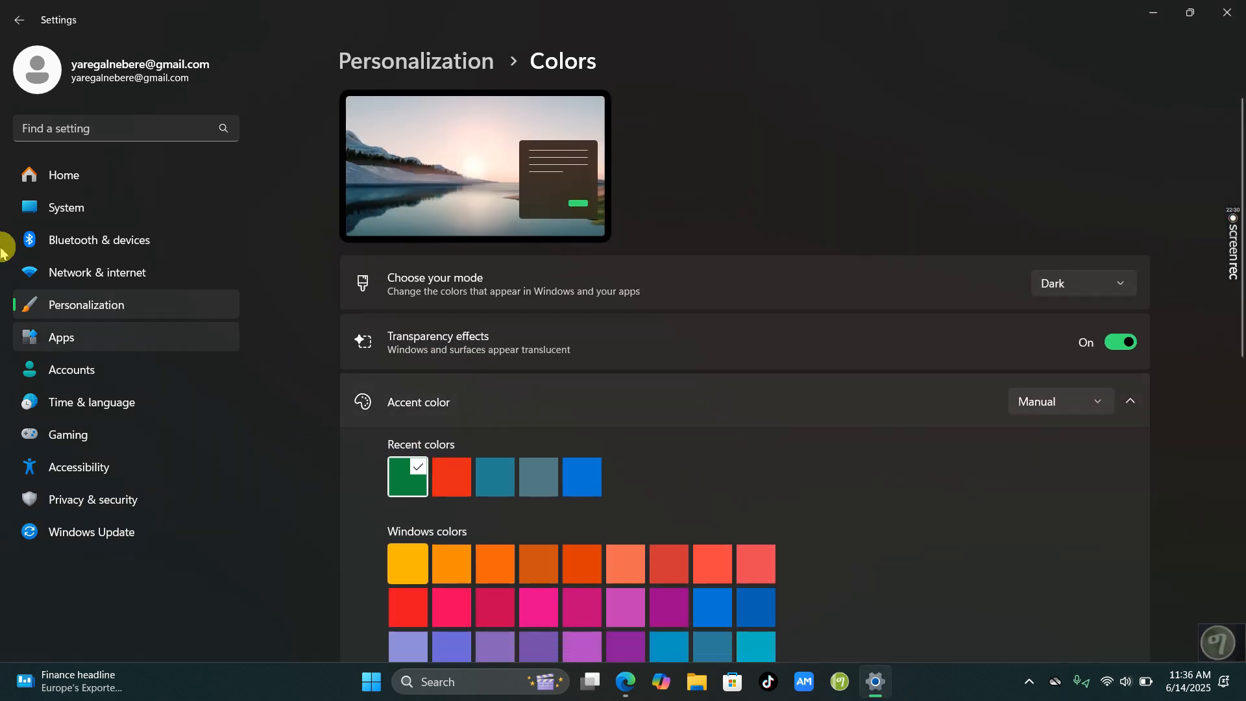
{"action": "left_click", "coordinate": [18, 19]}
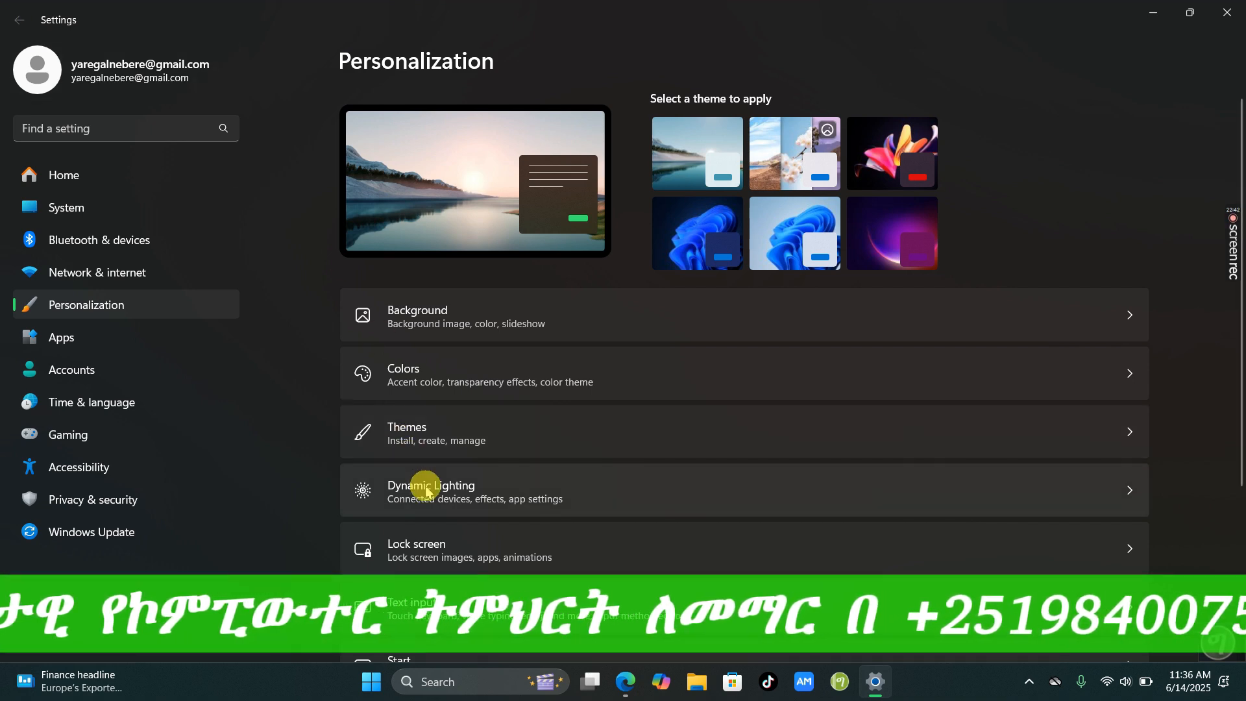
{"action": "scroll", "coordinate": [426, 487], "scroll_direction": "down", "scroll_amount": 4}
{"action": "scroll", "coordinate": [426, 486], "scroll_direction": "up", "scroll_amount": 4}
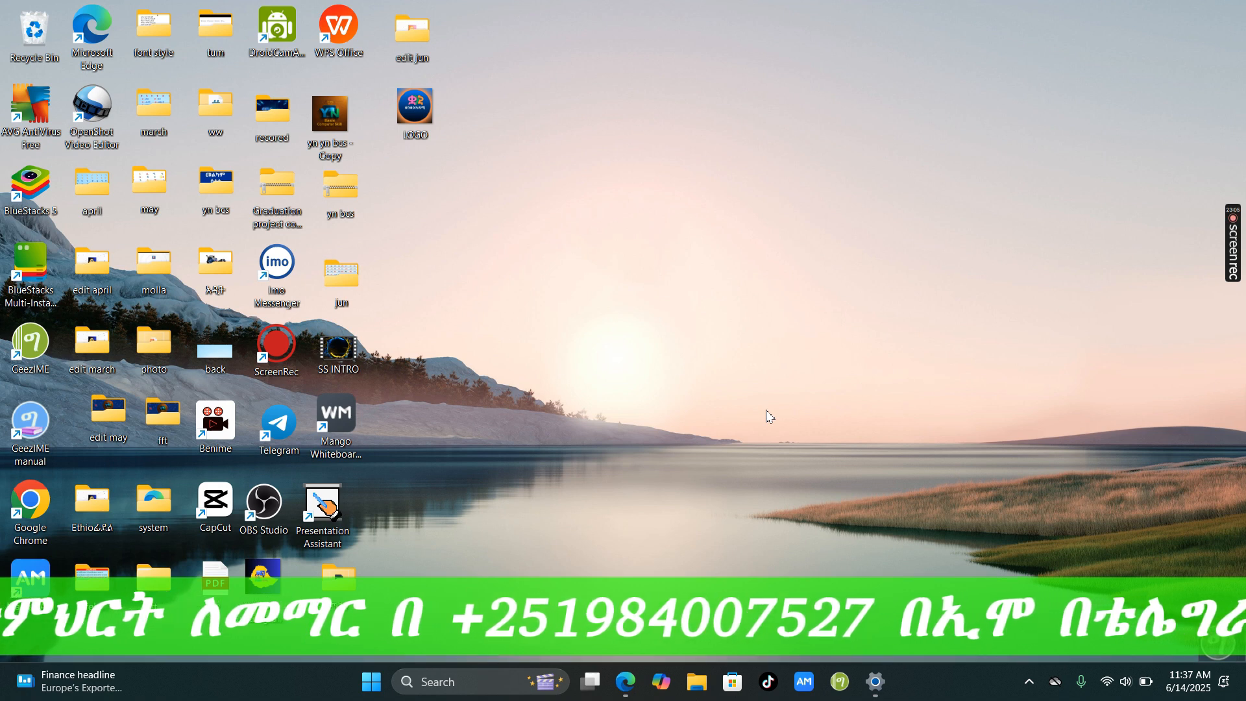
{"action": "mouse_move", "coordinate": [1233, 227]}
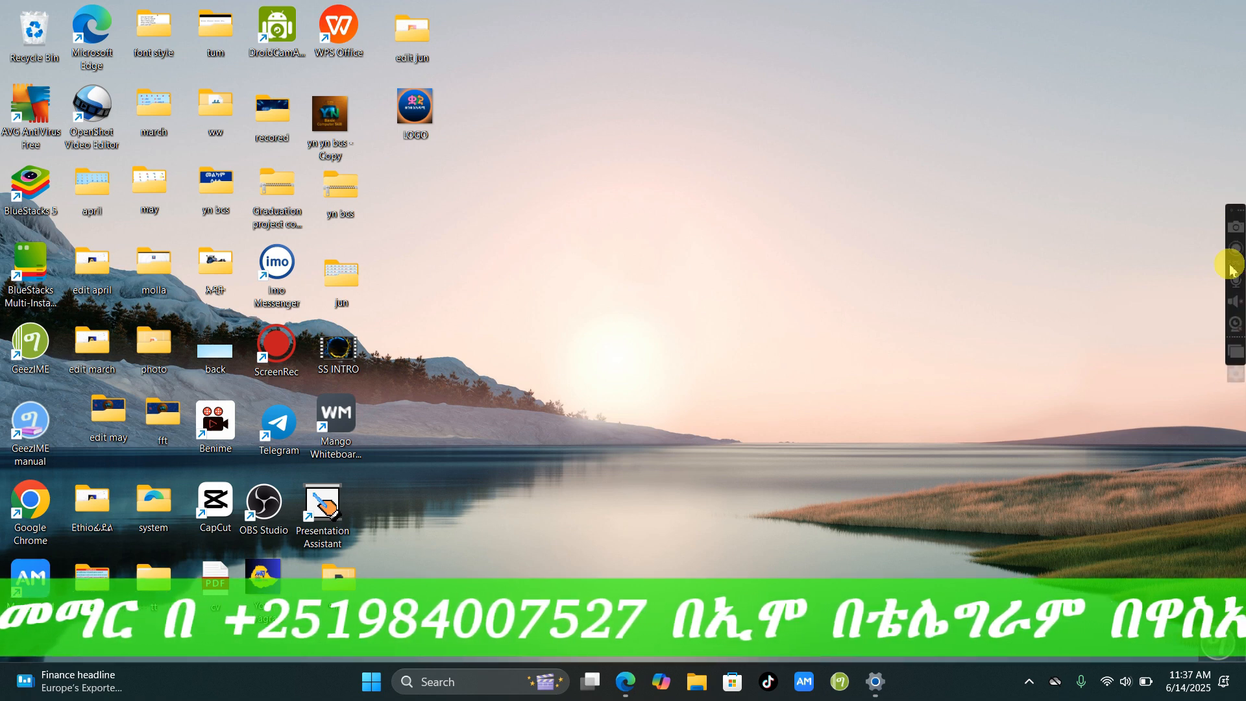